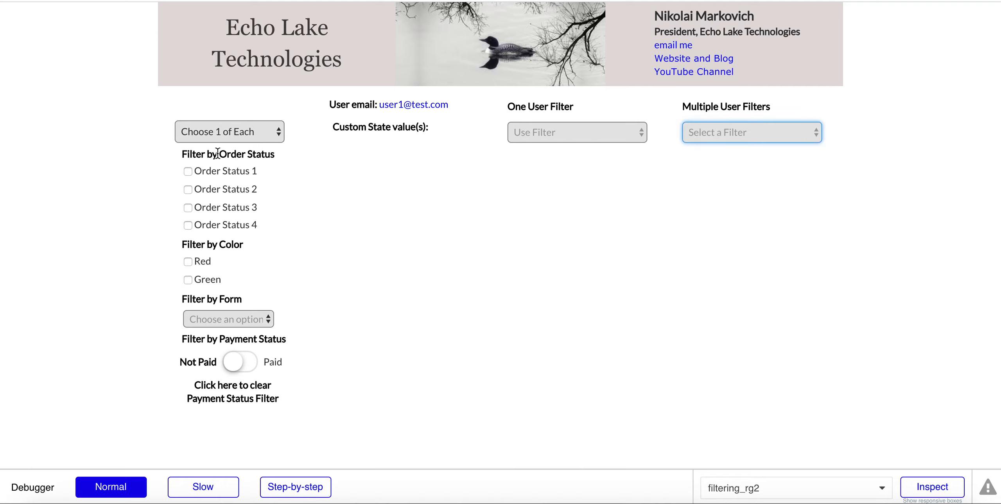
Step: Test the order filters by enabling Order Status 1 and the color Red, and clear both selections
{"action": "left_click", "coordinate": [188, 173]}
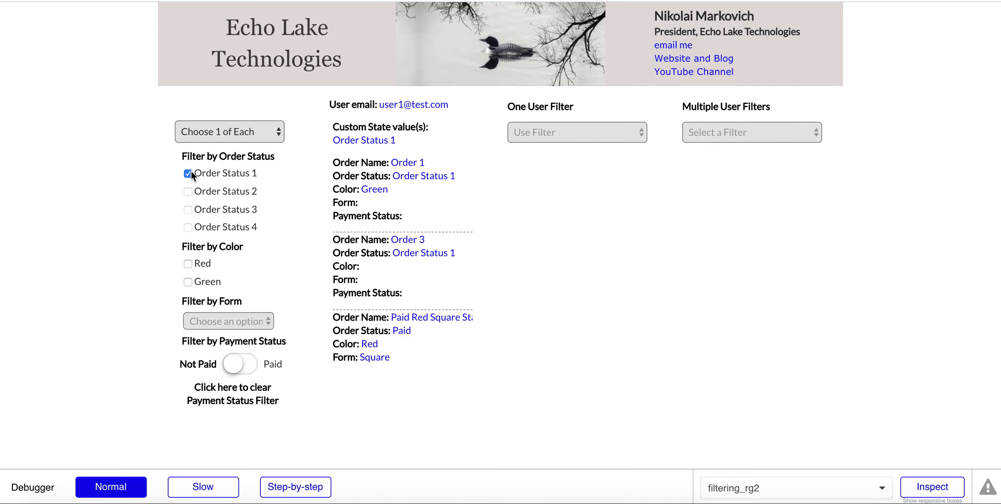
{"action": "left_click", "coordinate": [188, 263]}
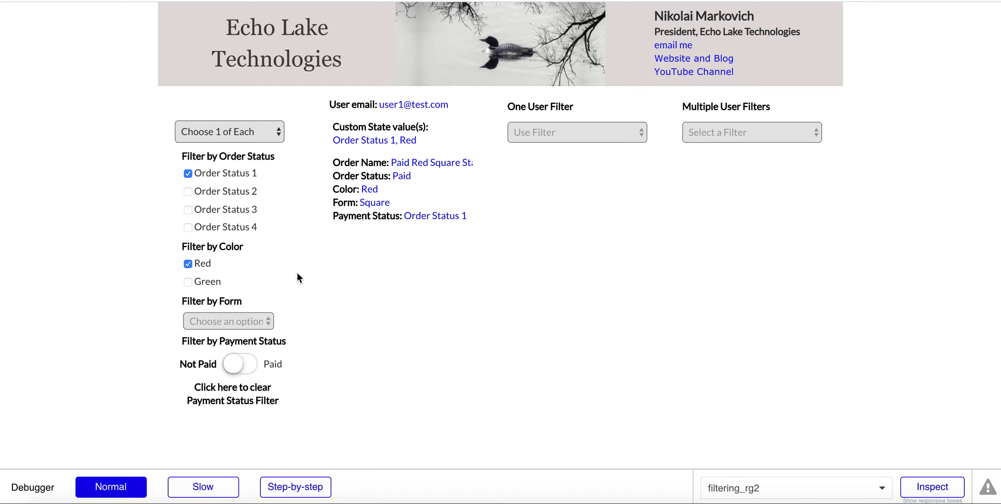
{"action": "left_click", "coordinate": [188, 173]}
{"action": "left_click", "coordinate": [188, 262]}
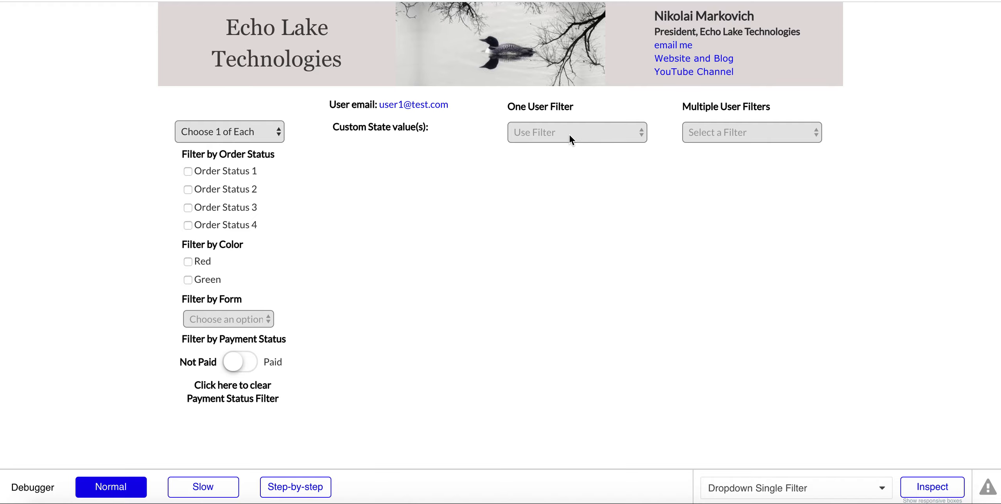
Step: Apply "Green, Order Status 1" under One User Filter, and try Filter 1 and Filter 2 under Multiple User Filters
{"action": "left_click", "coordinate": [538, 133]}
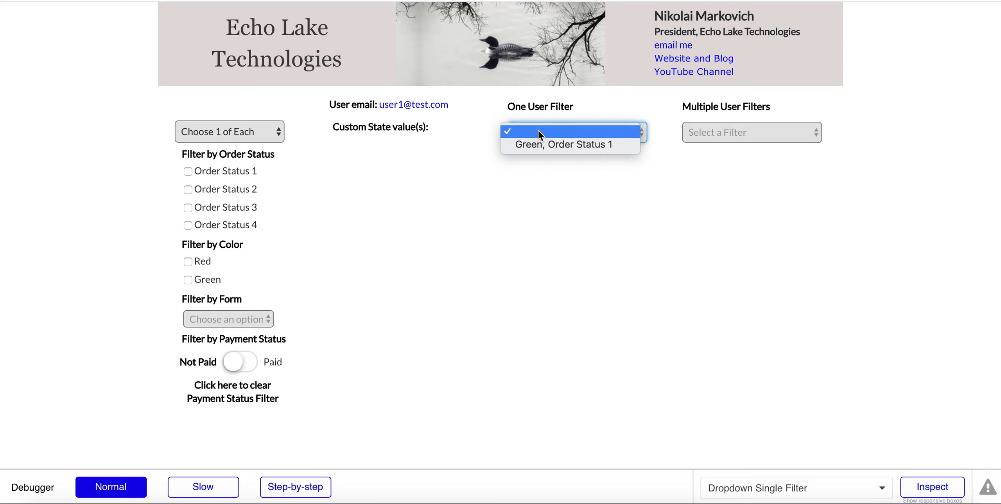
{"action": "left_click", "coordinate": [552, 144]}
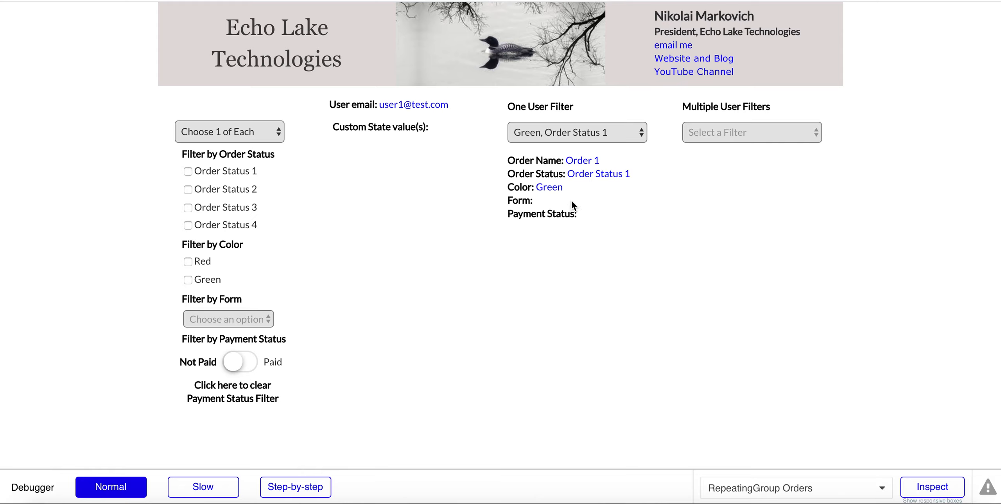
{"action": "left_click", "coordinate": [715, 134]}
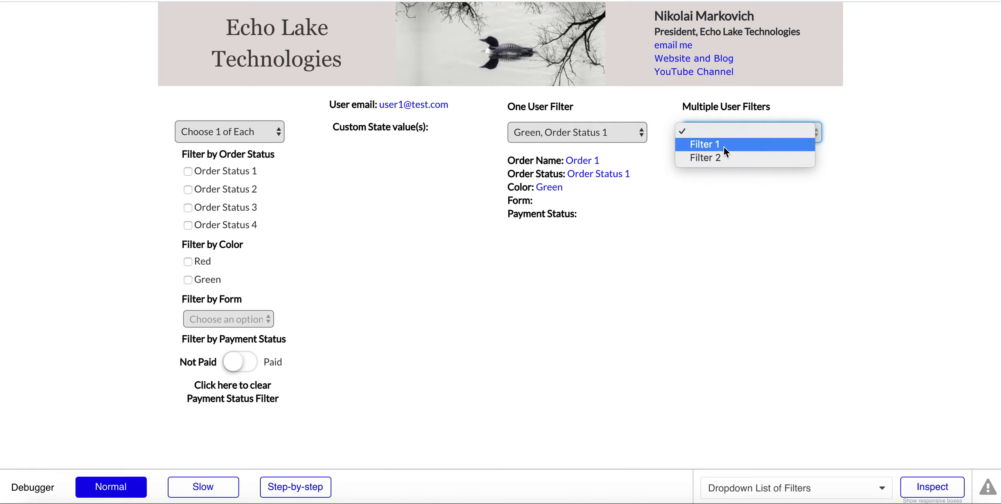
{"action": "left_click", "coordinate": [724, 147]}
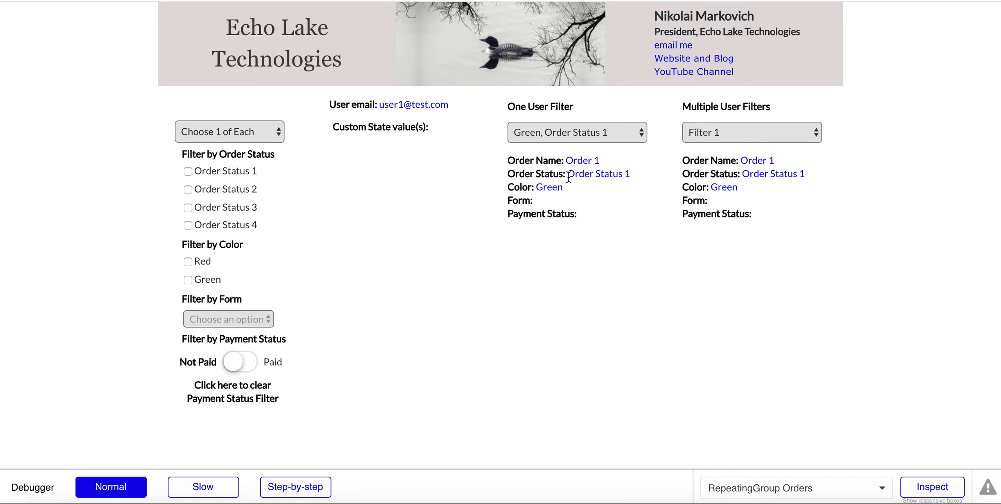
{"action": "left_click", "coordinate": [705, 132]}
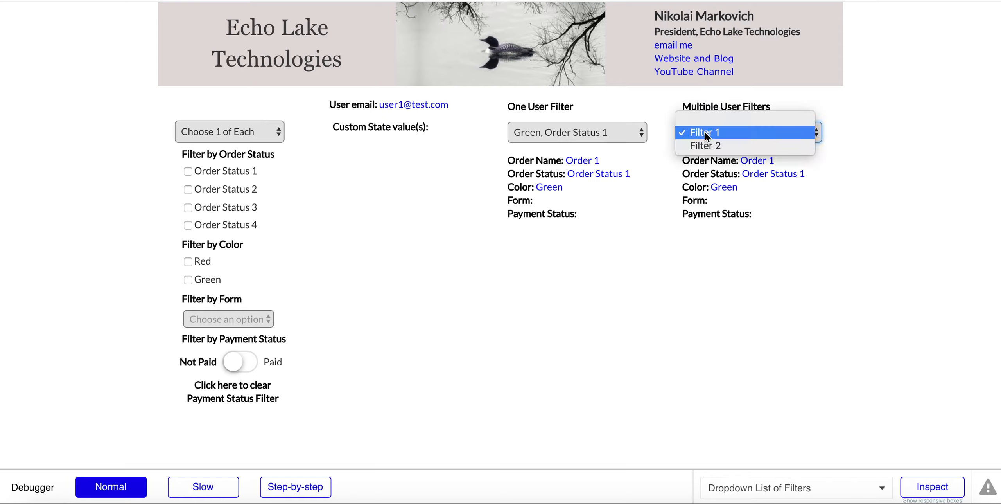
{"action": "left_click", "coordinate": [712, 146]}
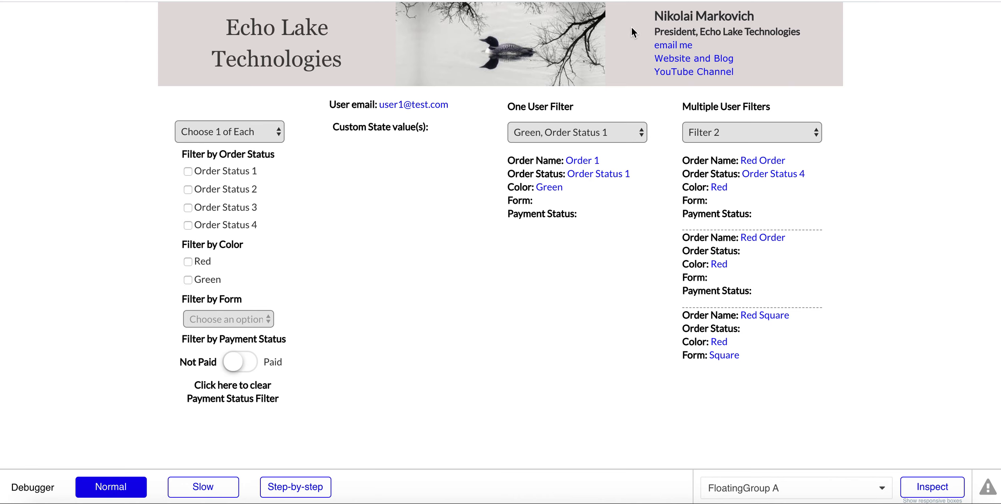
Step: Switch to the Bubble editor's design view and open the properties of the One User Filter dropdown
{"action": "left_click", "coordinate": [423, 1]}
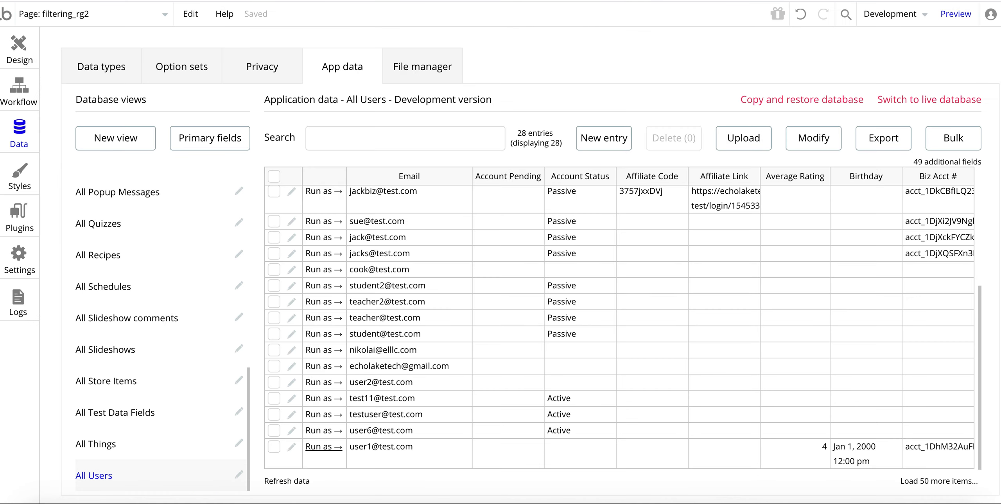
{"action": "left_click", "coordinate": [19, 49]}
{"action": "left_click_drag", "start_coordinate": [320, 168], "coordinate": [129, 205]}
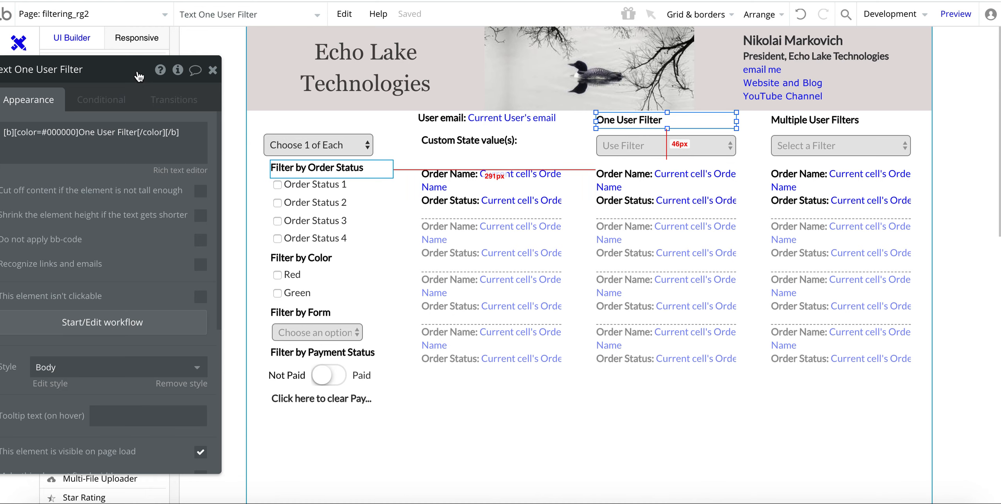
{"action": "left_click_drag", "start_coordinate": [153, 76], "coordinate": [433, 57]}
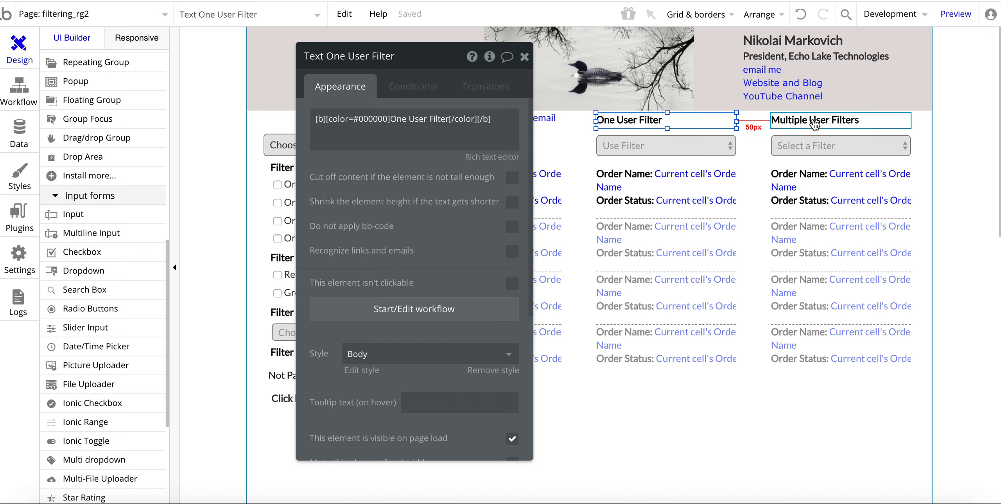
{"action": "left_click", "coordinate": [632, 150]}
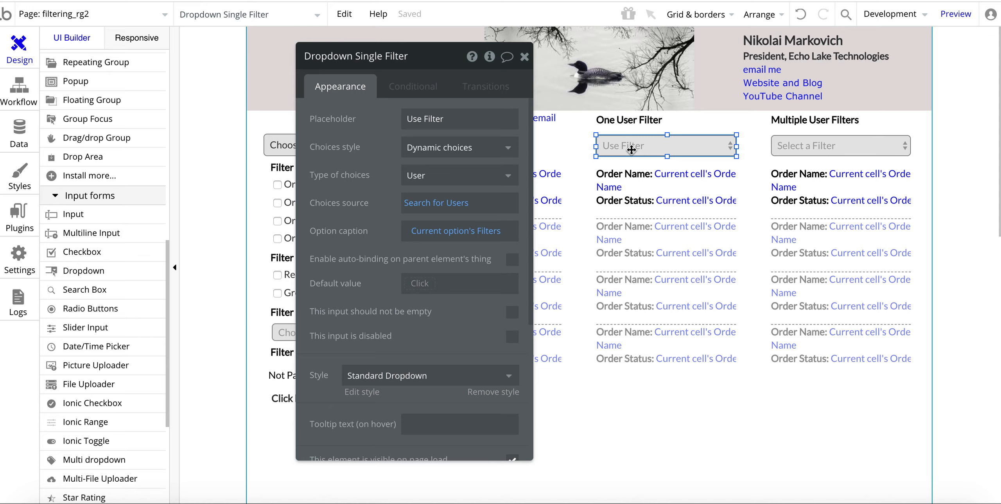
Step: Draw a trial dropdown of about 176 by 29 px below the One User Filter order list, and delete it
{"action": "scroll", "coordinate": [100, 311], "scroll_direction": "down", "scroll_amount": 5}
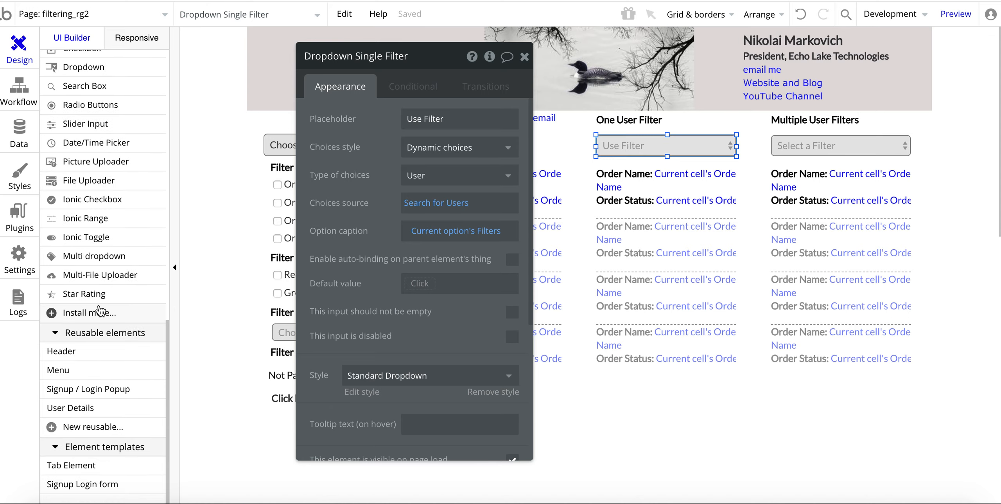
{"action": "scroll", "coordinate": [99, 297], "scroll_direction": "up", "scroll_amount": 7}
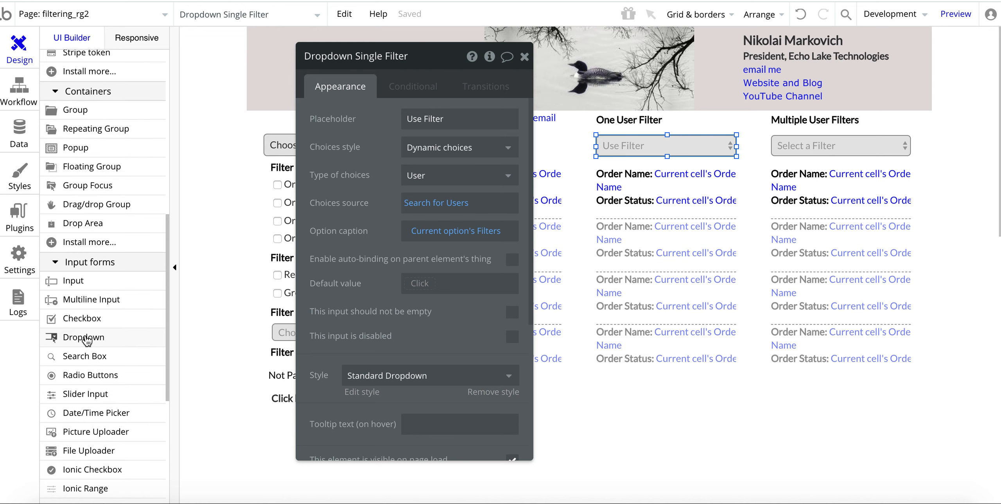
{"action": "left_click", "coordinate": [87, 338]}
{"action": "left_click_drag", "start_coordinate": [606, 386], "coordinate": [729, 407]}
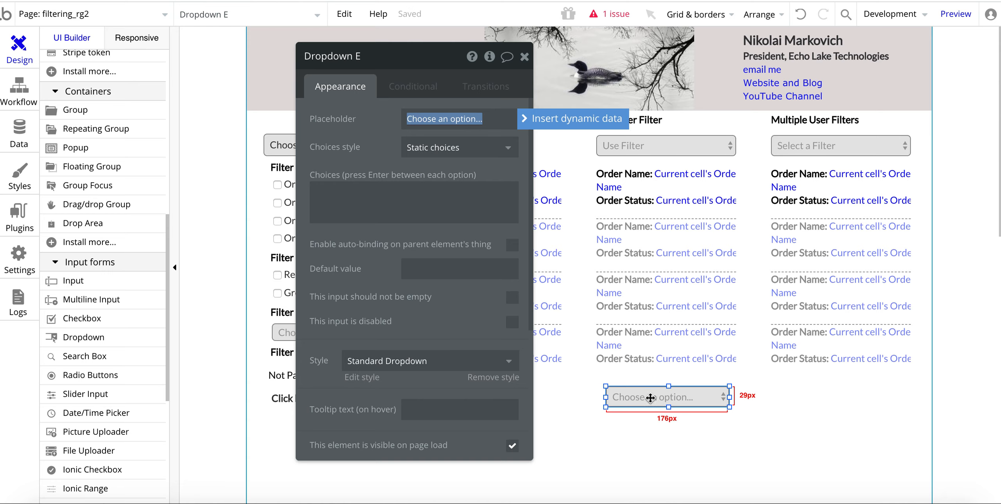
{"action": "key", "text": "BackSpace"}
{"action": "left_click", "coordinate": [650, 397]}
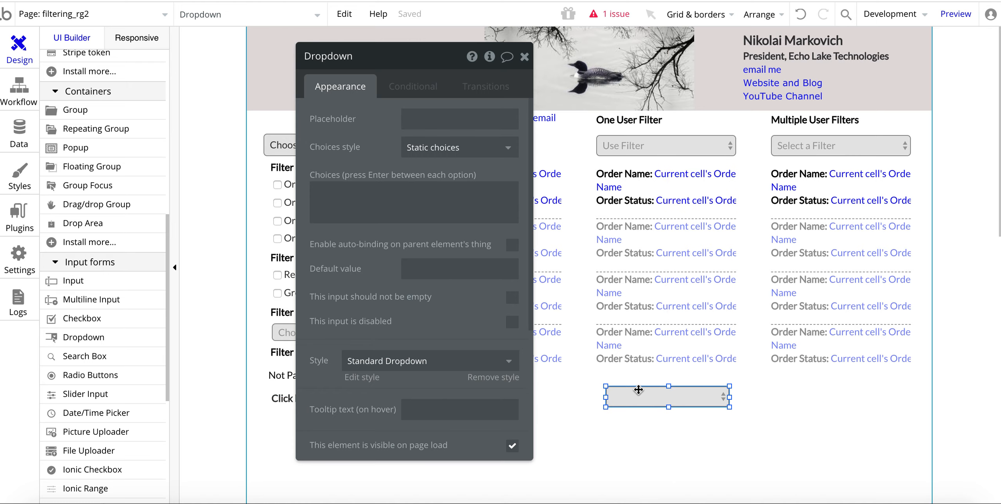
{"action": "key", "text": "Delete"}
Step: Examine the One User Filter dropdown's choices style, type of choices and the user search constraint behind its choices source
{"action": "double_click", "coordinate": [621, 141]}
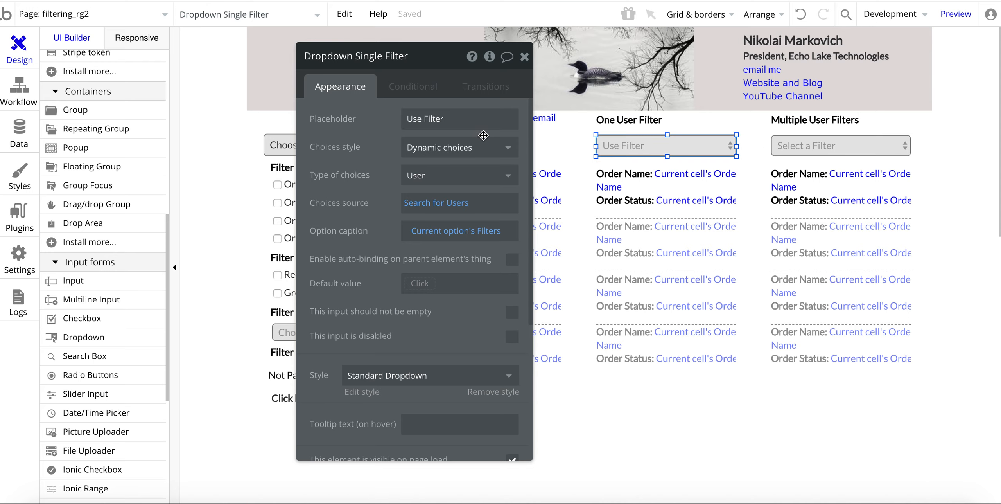
{"action": "left_click", "coordinate": [453, 156]}
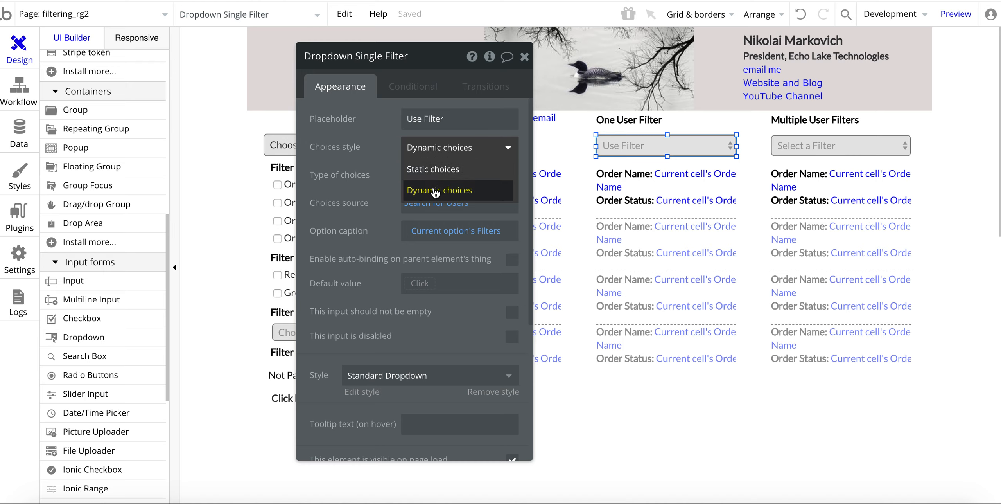
{"action": "left_click", "coordinate": [381, 161]}
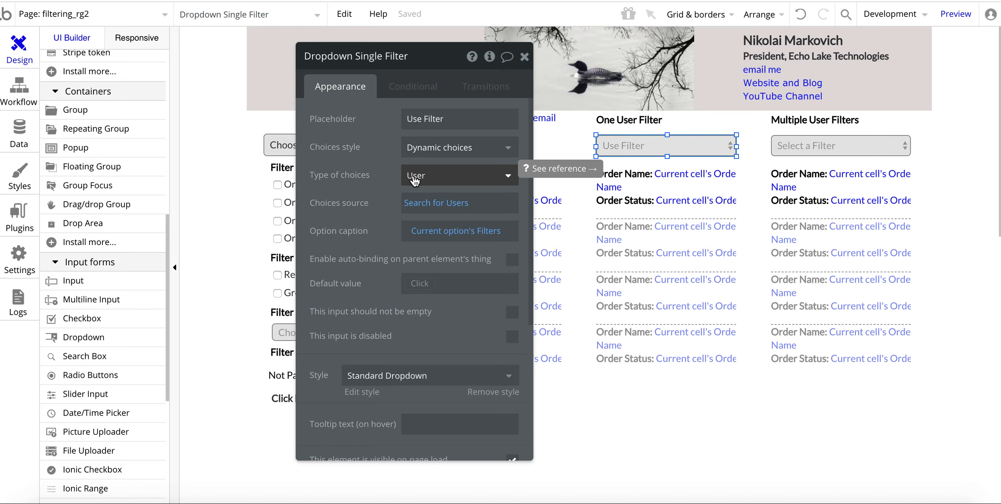
{"action": "left_click", "coordinate": [411, 202]}
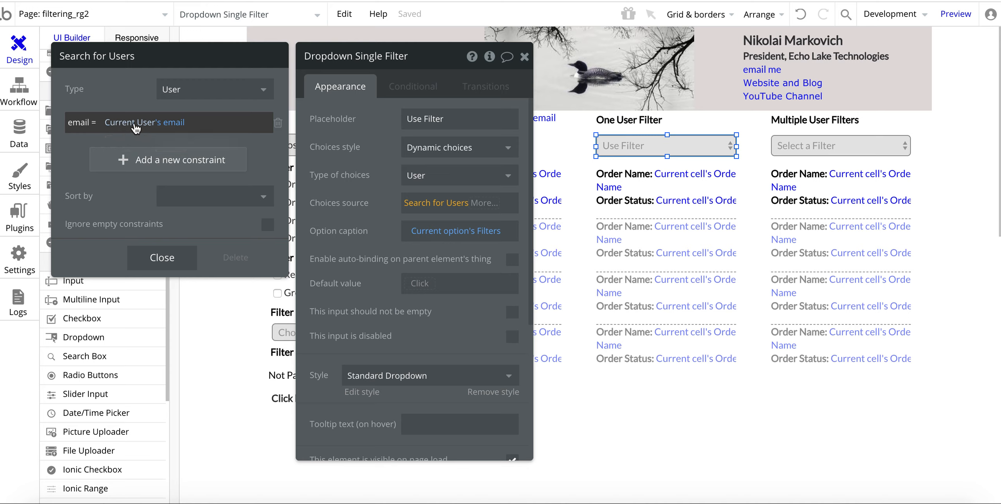
{"action": "left_click", "coordinate": [375, 202]}
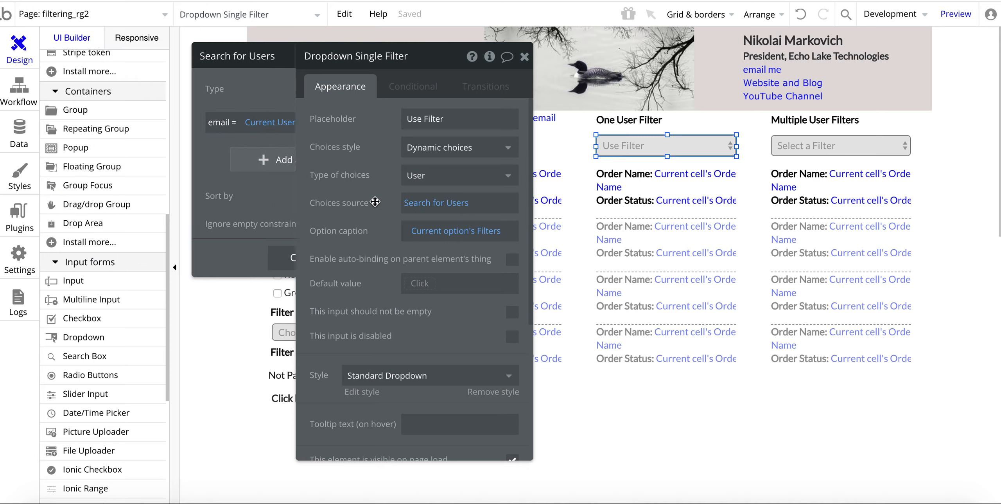
Step: Set the One User Filter dropdown's option caption to Current option's Filters
{"action": "left_click", "coordinate": [431, 232]}
{"action": "left_click", "coordinate": [428, 269]}
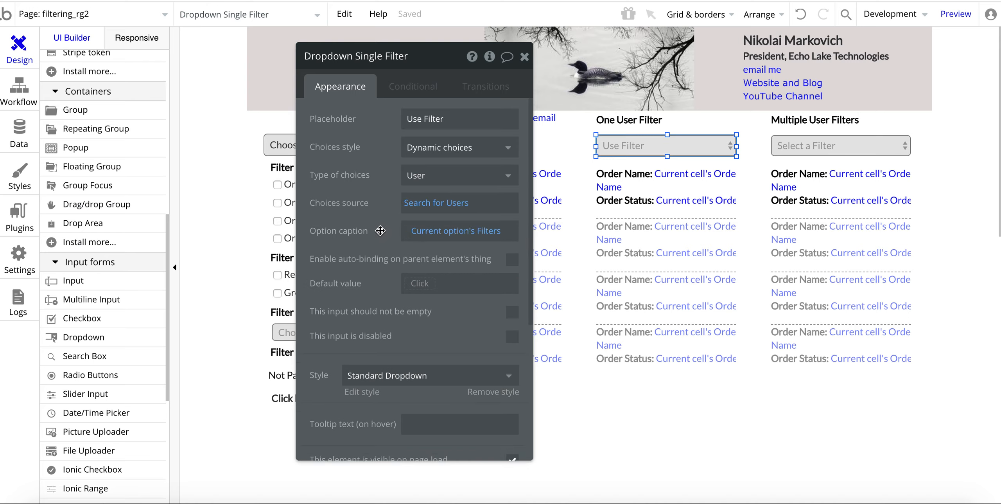
{"action": "left_click", "coordinate": [486, 232]}
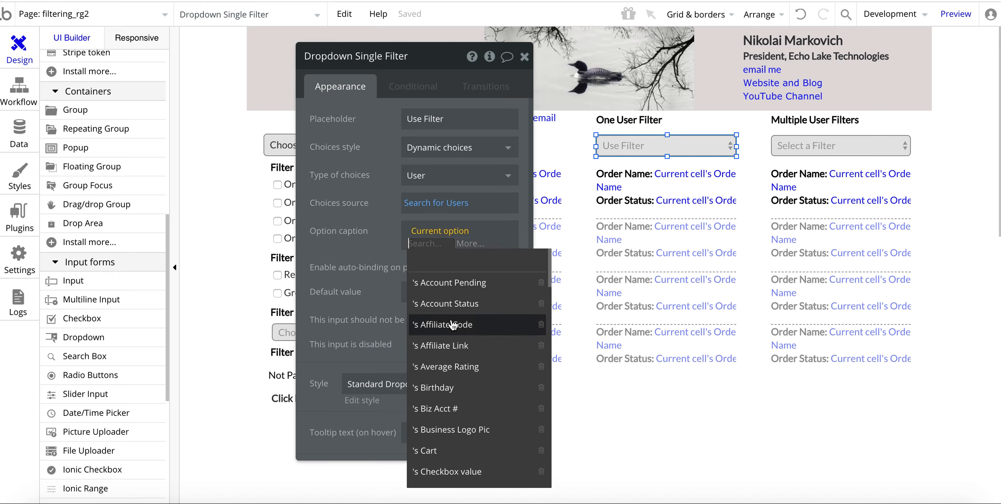
{"action": "scroll", "coordinate": [453, 324], "scroll_direction": "down", "scroll_amount": 7}
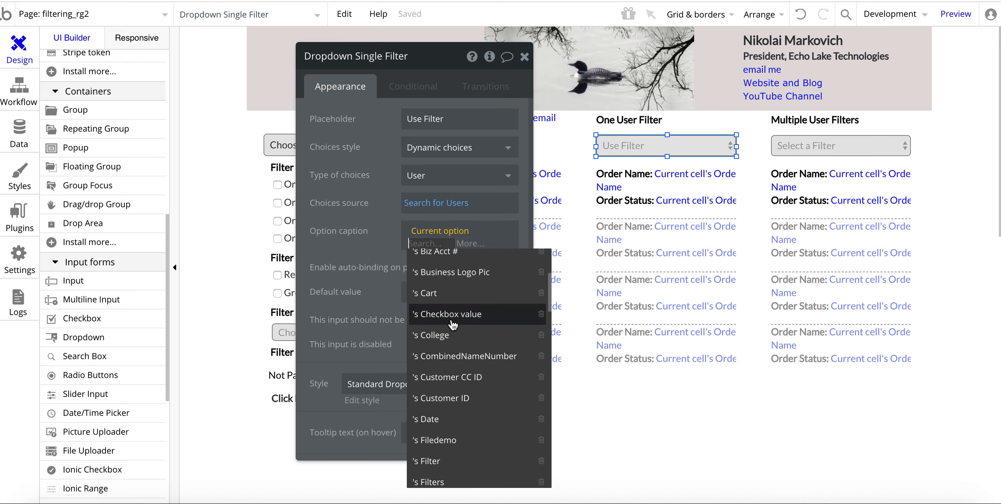
{"action": "scroll", "coordinate": [453, 324], "scroll_direction": "down", "scroll_amount": 5}
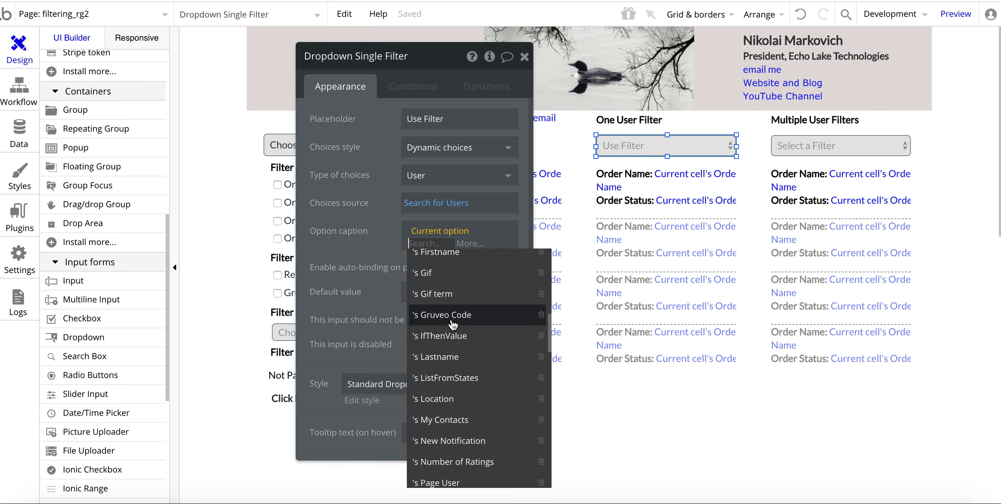
{"action": "scroll", "coordinate": [452, 324], "scroll_direction": "up", "scroll_amount": 4}
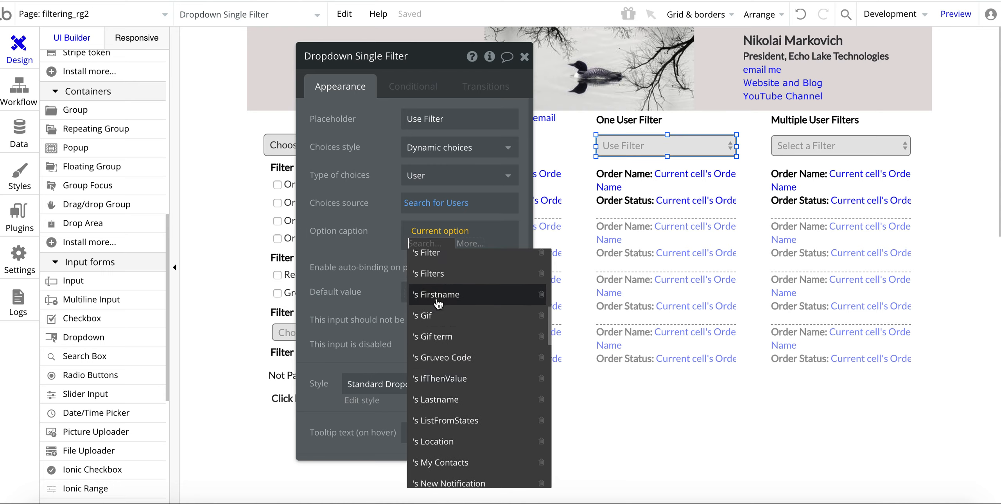
{"action": "left_click", "coordinate": [438, 274]}
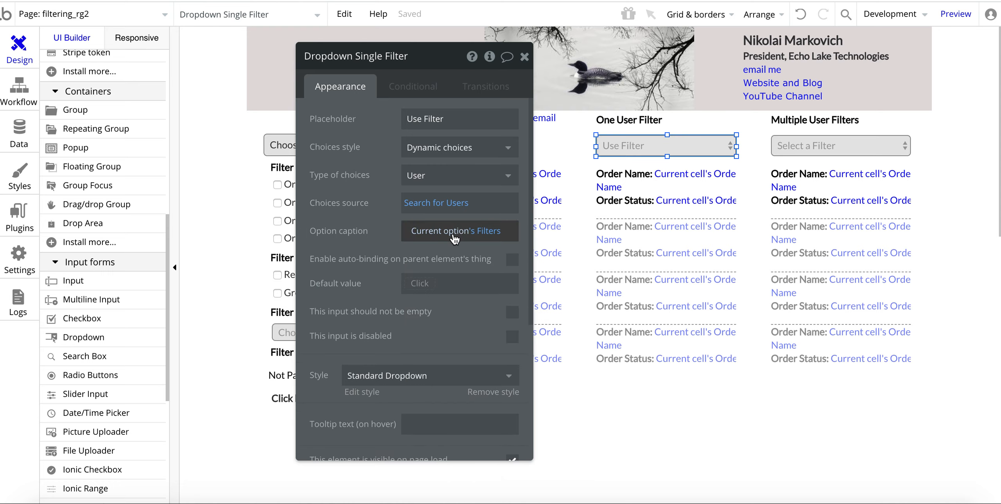
Step: Open the User data type in the database definitions and examine how its Filters field is defined
{"action": "left_click", "coordinate": [18, 139]}
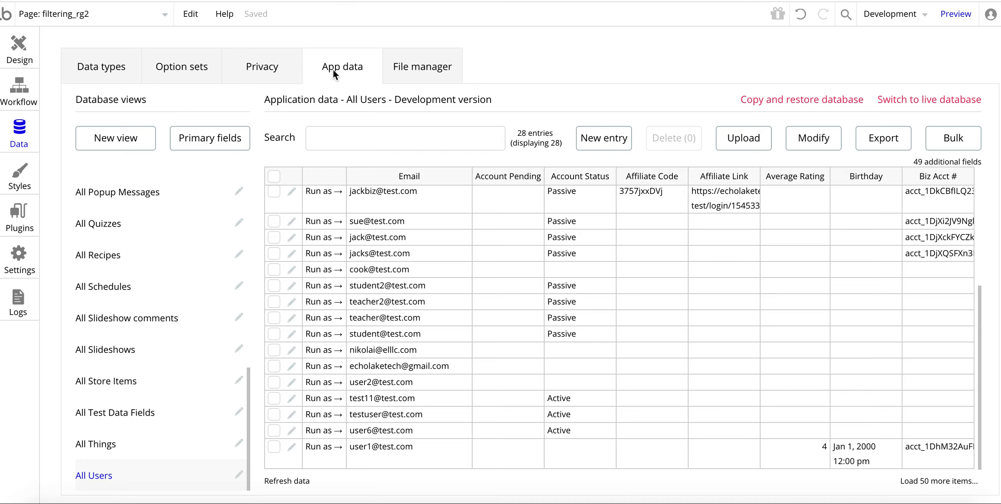
{"action": "left_click", "coordinate": [104, 70]}
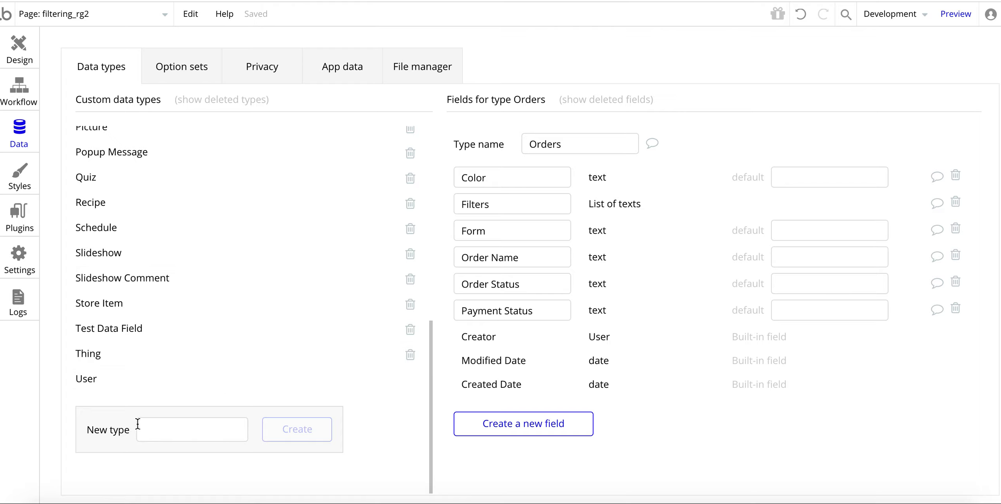
{"action": "left_click", "coordinate": [88, 381]}
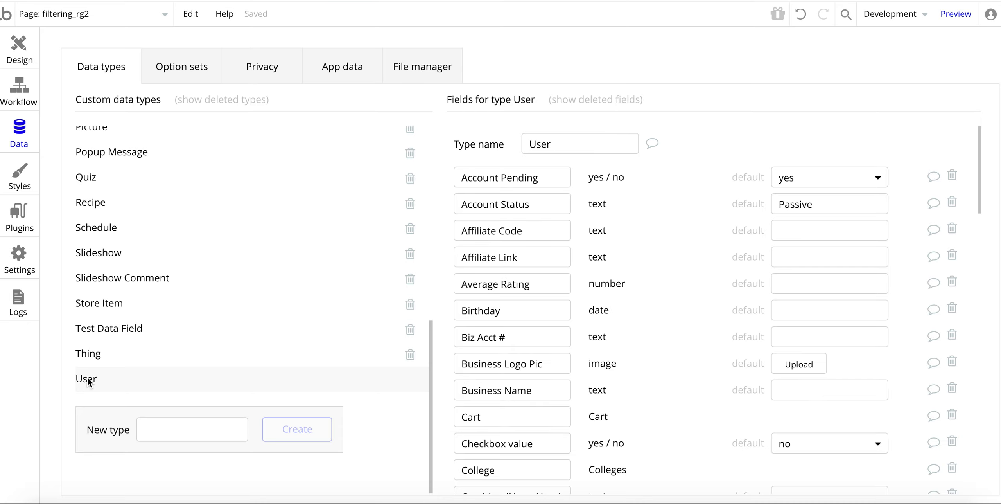
{"action": "scroll", "coordinate": [557, 322], "scroll_direction": "down", "scroll_amount": 9}
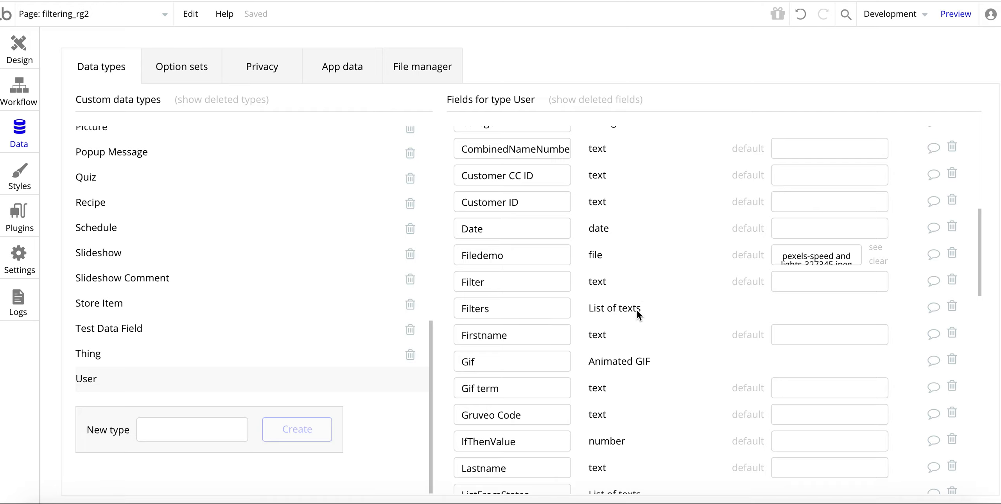
Step: Fill in a new User field named Filter2 as a list of texts, and cancel its creation
{"action": "scroll", "coordinate": [536, 327], "scroll_direction": "down", "scroll_amount": 20}
{"action": "scroll", "coordinate": [537, 327], "scroll_direction": "down", "scroll_amount": 2}
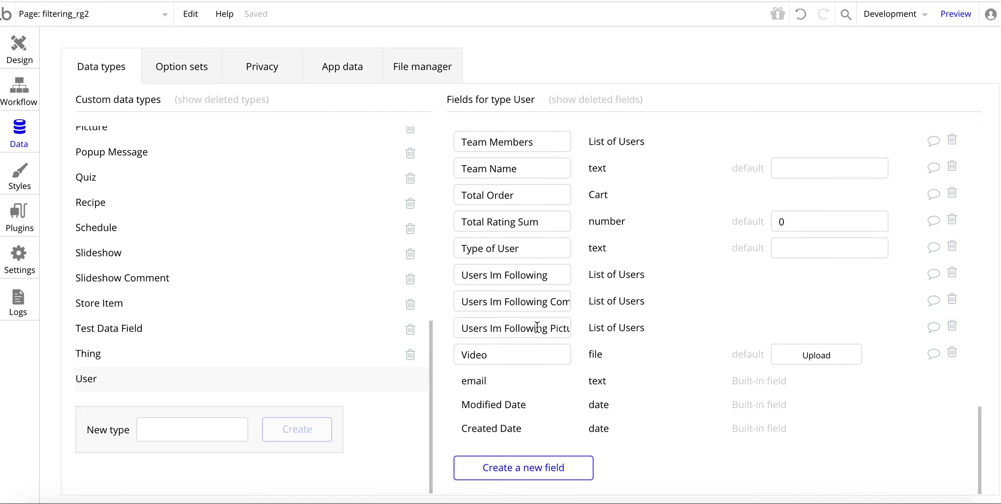
{"action": "left_click", "coordinate": [488, 471]}
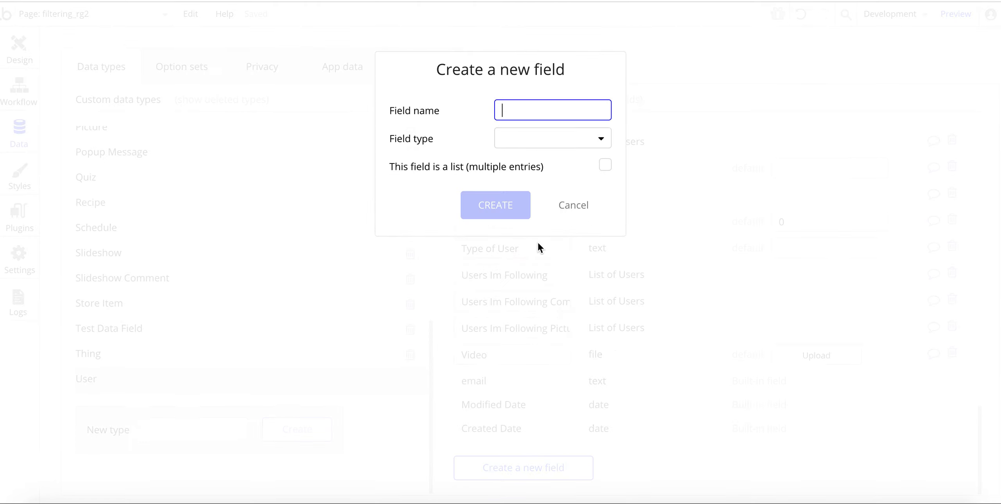
{"action": "type", "text": "Filter2"}
{"action": "left_click", "coordinate": [539, 140]}
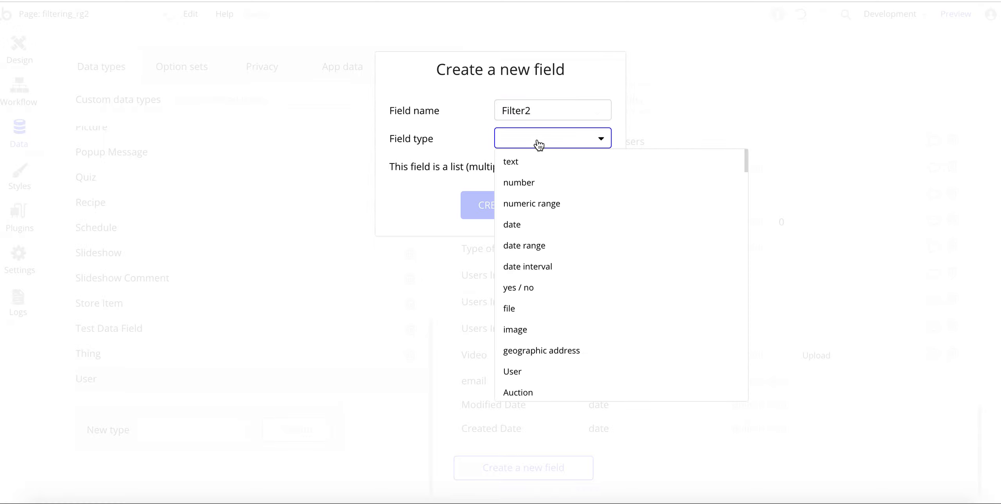
{"action": "left_click", "coordinate": [524, 161]}
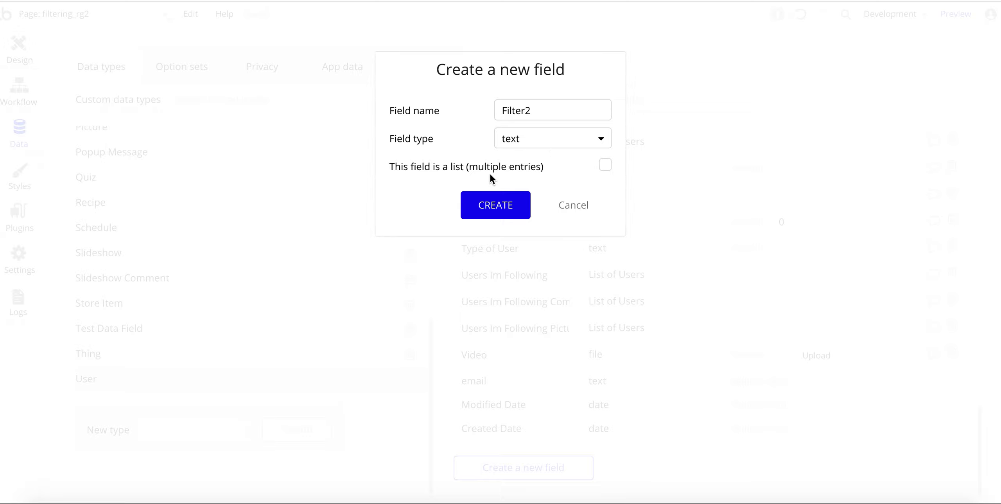
{"action": "left_click", "coordinate": [606, 166]}
{"action": "left_click", "coordinate": [573, 205]}
Step: Review the User type's Filters field and the One User Filter dropdown's option caption on the page
{"action": "scroll", "coordinate": [527, 214], "scroll_direction": "up", "scroll_amount": 15}
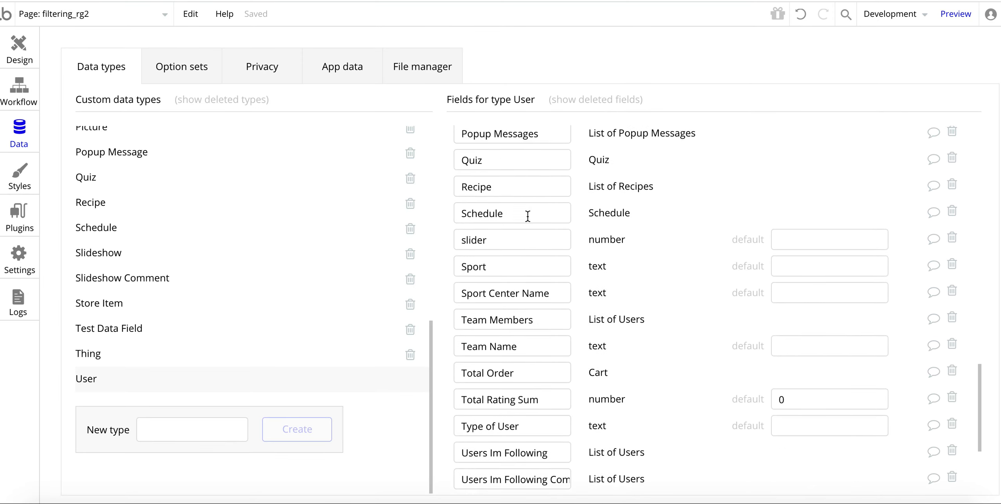
{"action": "scroll", "coordinate": [527, 216], "scroll_direction": "up", "scroll_amount": 5}
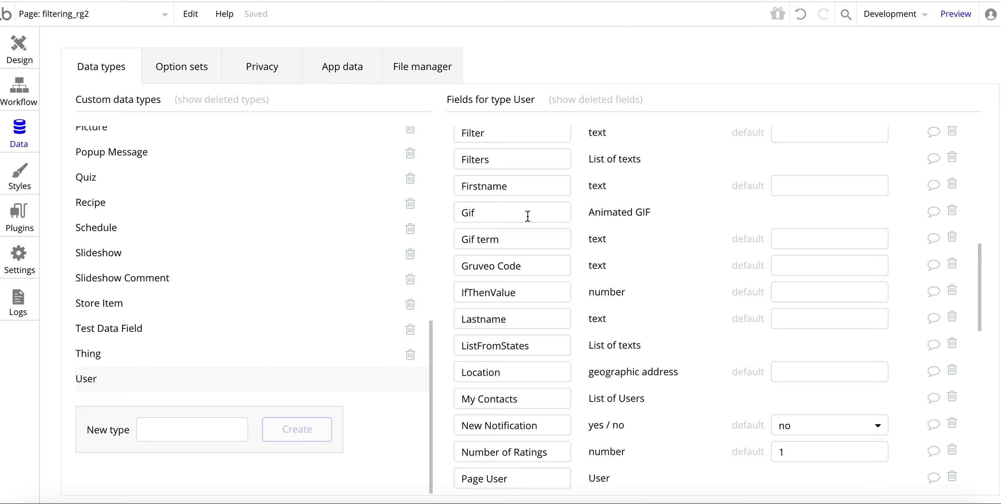
{"action": "scroll", "coordinate": [528, 216], "scroll_direction": "up", "scroll_amount": 1}
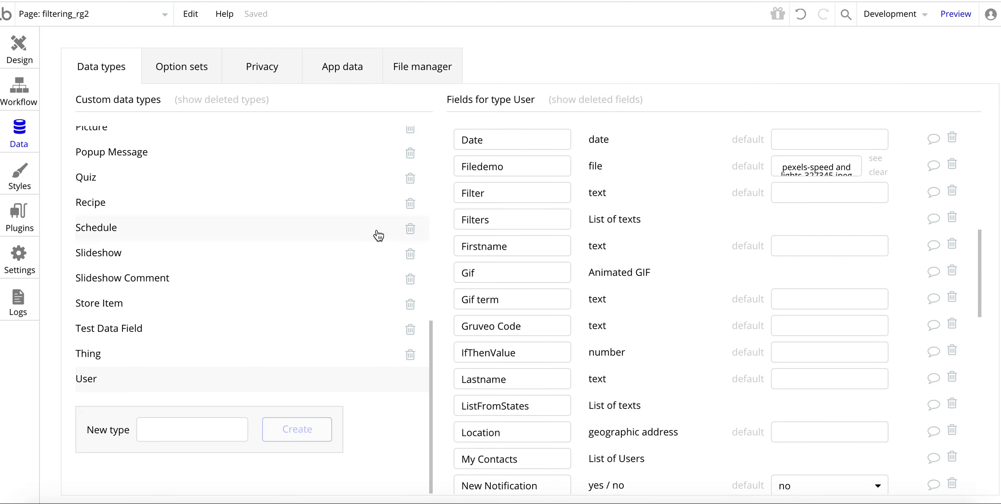
{"action": "left_click", "coordinate": [21, 53]}
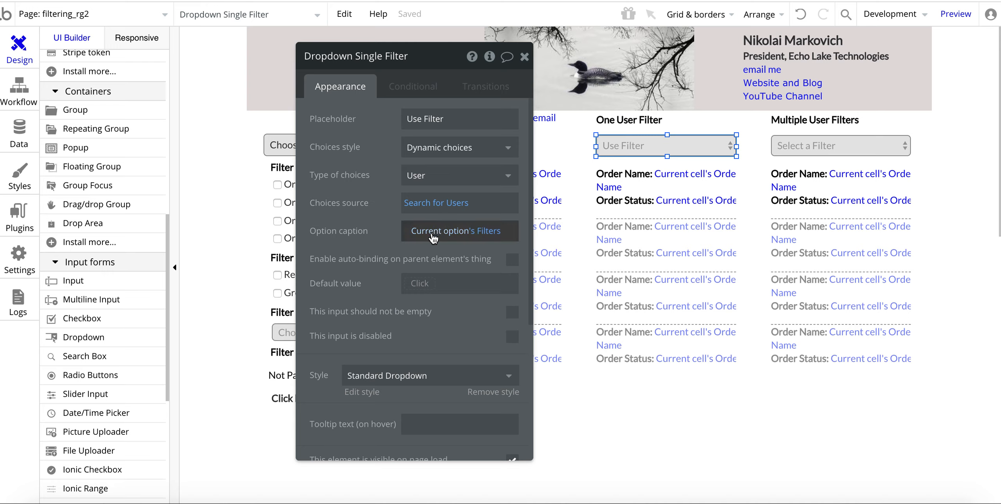
{"action": "left_click", "coordinate": [489, 231]}
{"action": "left_click", "coordinate": [364, 215]}
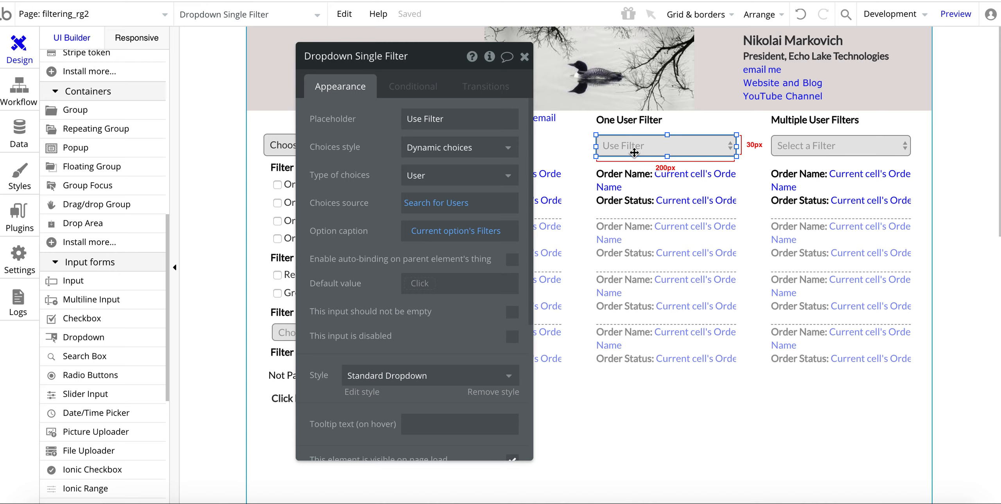
Step: Select the order repeating group below the One User Filter dropdown, and open the Orders data type's field definitions
{"action": "left_click", "coordinate": [675, 269]}
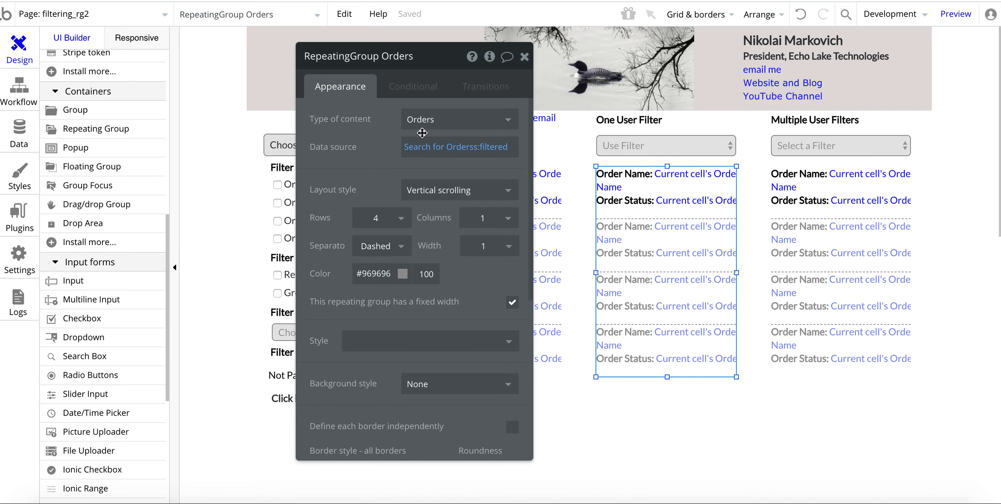
{"action": "left_click", "coordinate": [18, 135]}
{"action": "scroll", "coordinate": [121, 202], "scroll_direction": "up", "scroll_amount": 9}
{"action": "scroll", "coordinate": [117, 205], "scroll_direction": "down", "scroll_amount": 5}
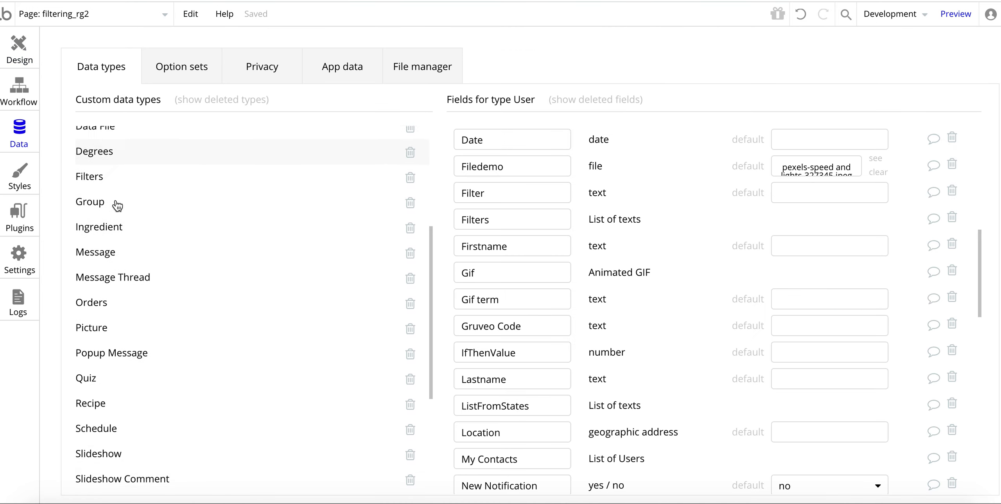
{"action": "left_click", "coordinate": [100, 242]}
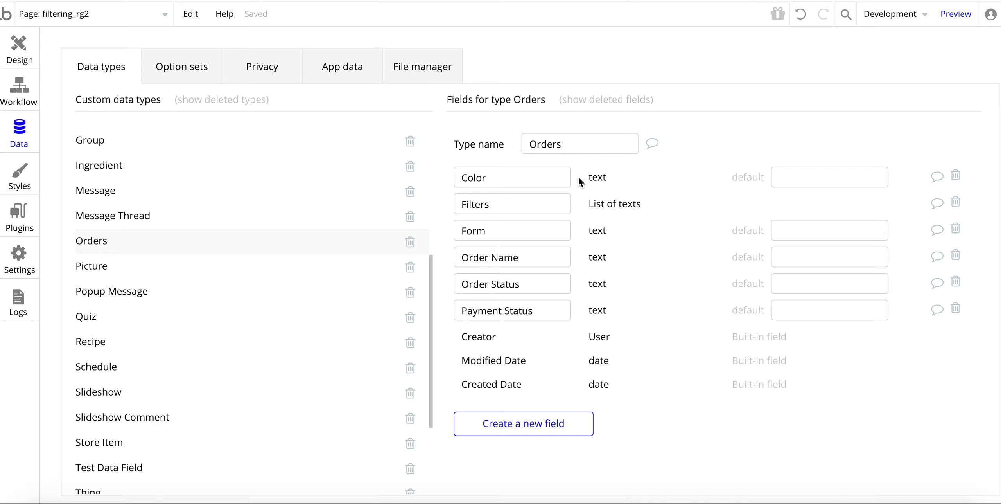
Step: Enter Orders as a trial new data type name, and clear it without creating the type
{"action": "scroll", "coordinate": [179, 343], "scroll_direction": "down", "scroll_amount": 4}
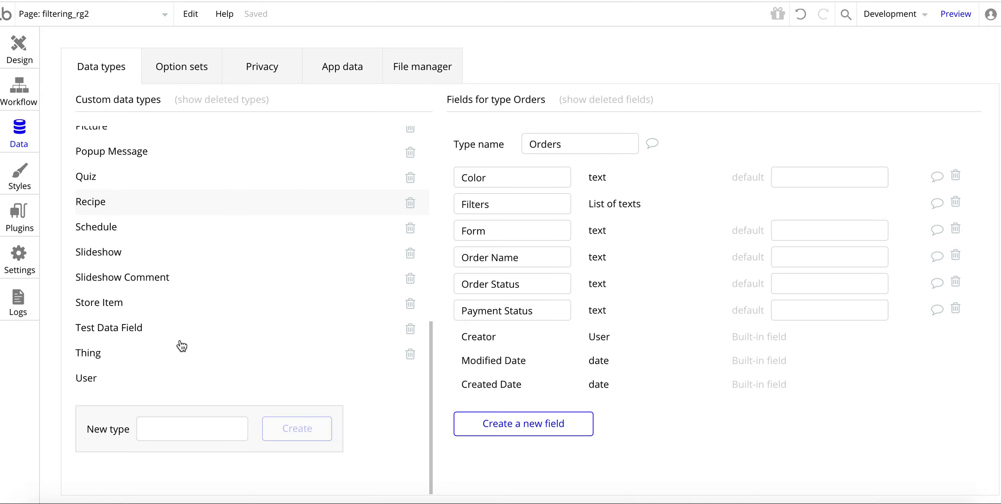
{"action": "left_click", "coordinate": [169, 434]}
{"action": "type", "text": "Ord"}
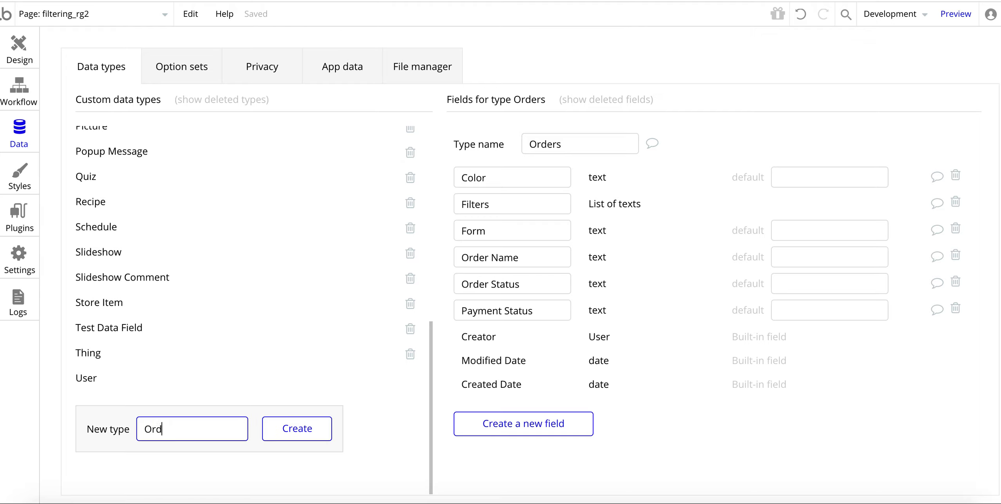
{"action": "type", "text": "ers"}
{"action": "left_click_drag", "start_coordinate": [194, 433], "coordinate": [127, 430]}
{"action": "key", "text": "Return"}
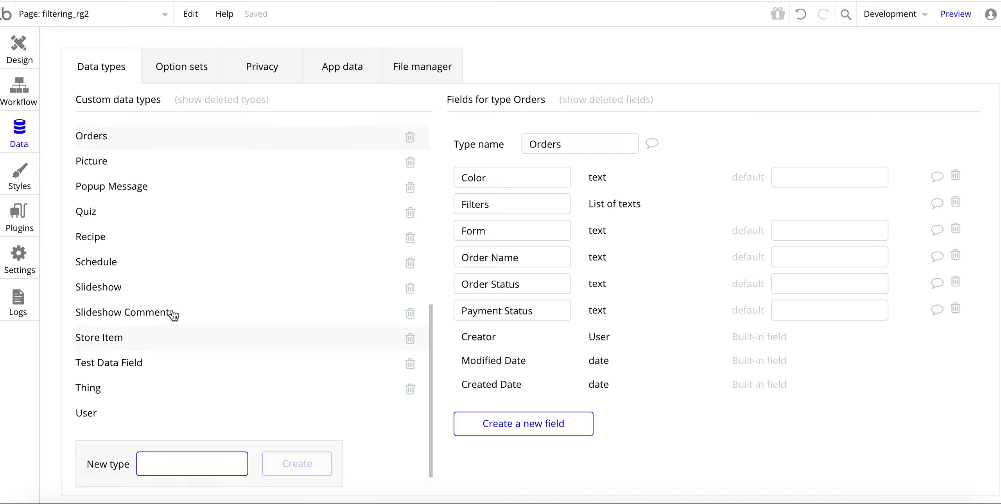
{"action": "scroll", "coordinate": [173, 315], "scroll_direction": "up", "scroll_amount": 3}
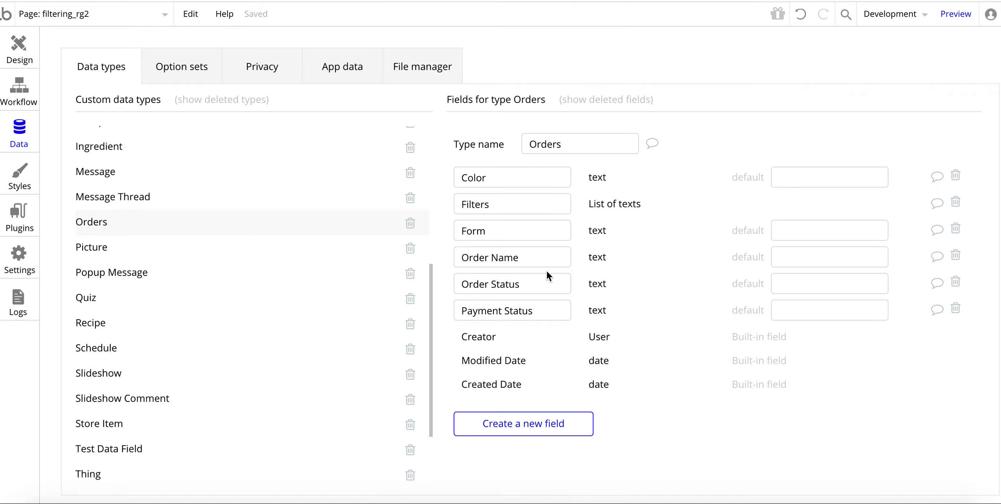
Step: Fill in a new Orders field named Color with type text, and cancel its creation
{"action": "left_click", "coordinate": [509, 418]}
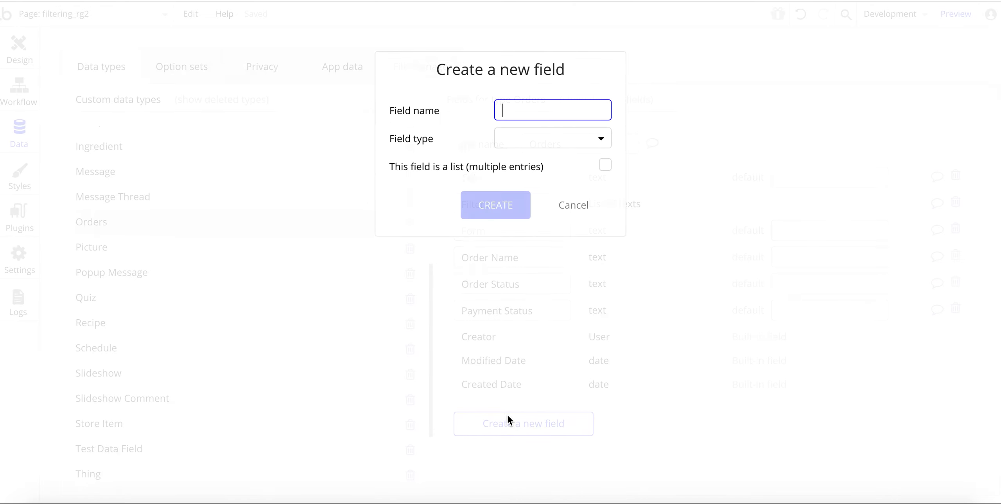
{"action": "type", "text": "Color"}
{"action": "left_click", "coordinate": [520, 139]}
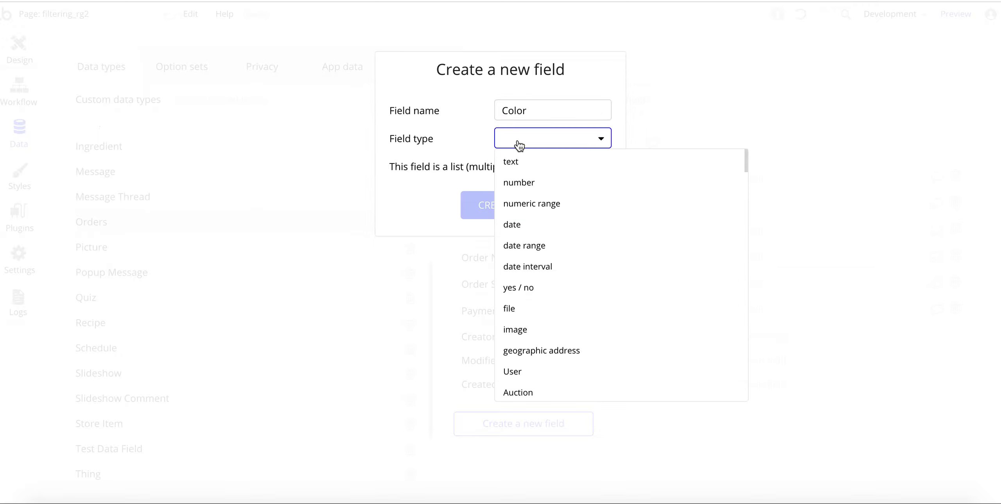
{"action": "left_click", "coordinate": [518, 161]}
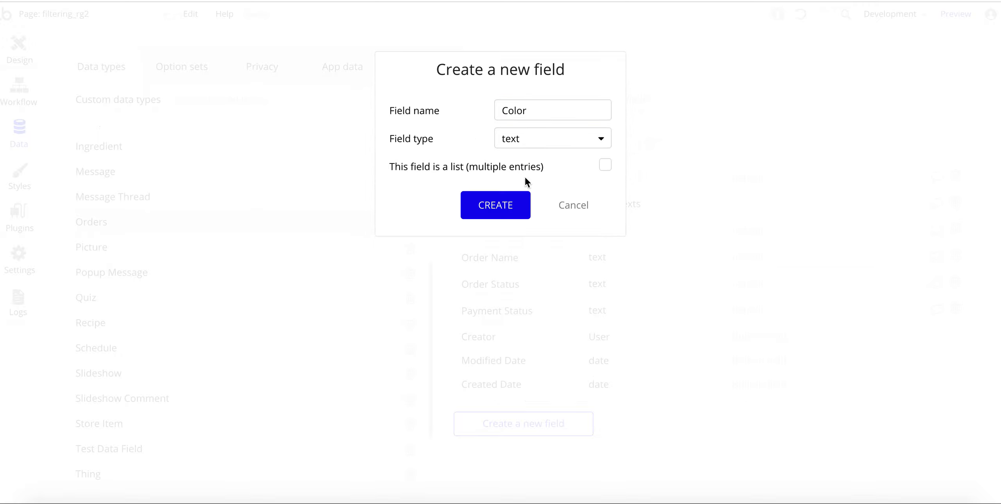
{"action": "left_click", "coordinate": [572, 205]}
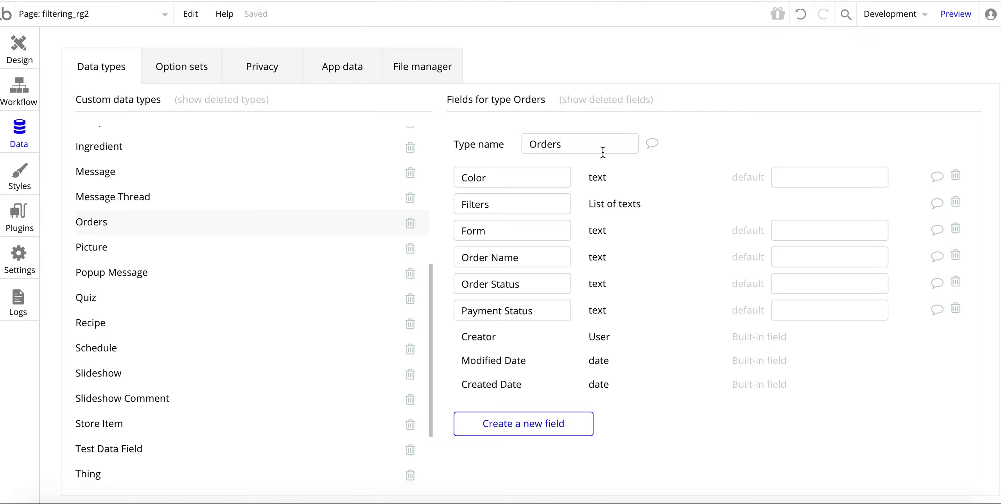
Step: Examine the Orders type's fields, in particular how its Filters field is defined
{"action": "scroll", "coordinate": [326, 257], "scroll_direction": "down", "scroll_amount": 3}
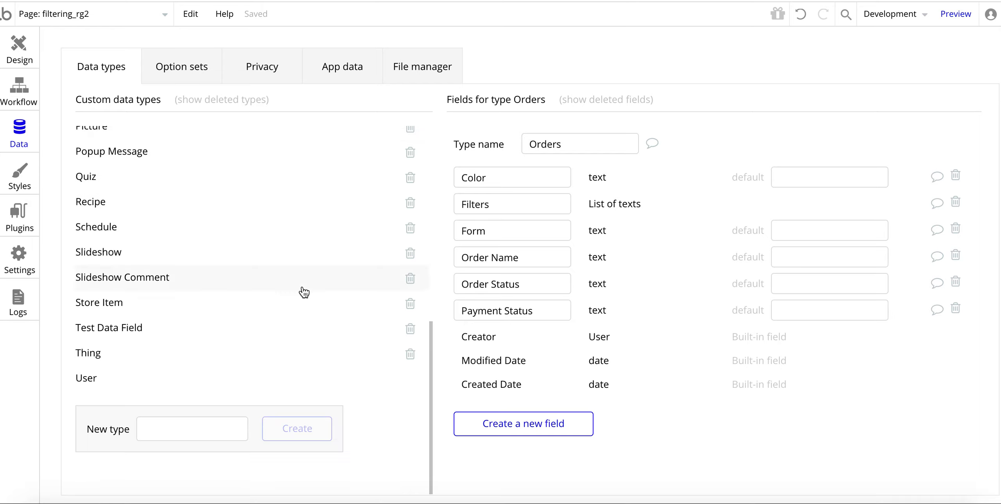
{"action": "scroll", "coordinate": [190, 426], "scroll_direction": "up", "scroll_amount": 5}
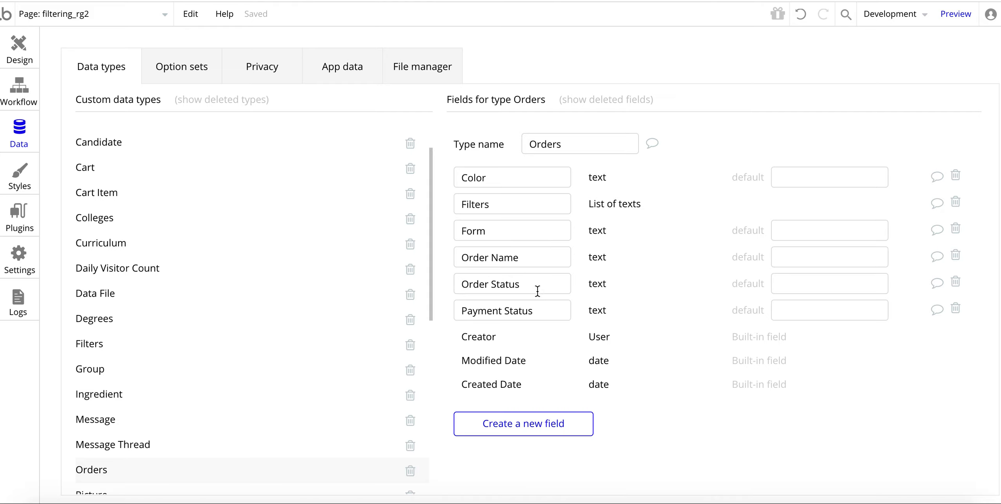
{"action": "mouse_move", "coordinate": [549, 311]}
{"action": "double_click", "coordinate": [473, 204]}
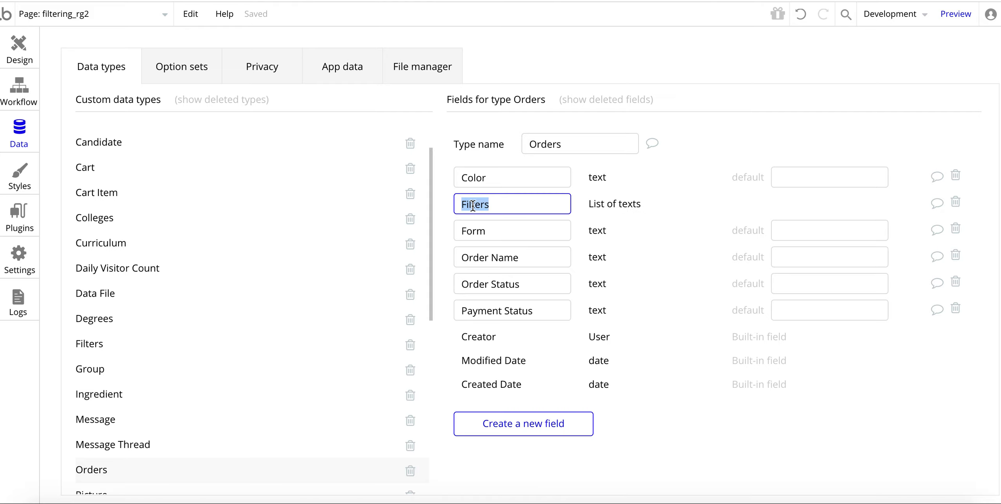
{"action": "left_click", "coordinate": [504, 203]}
Step: Show the stored records of the All Orders view in the app data
{"action": "left_click", "coordinate": [352, 70]}
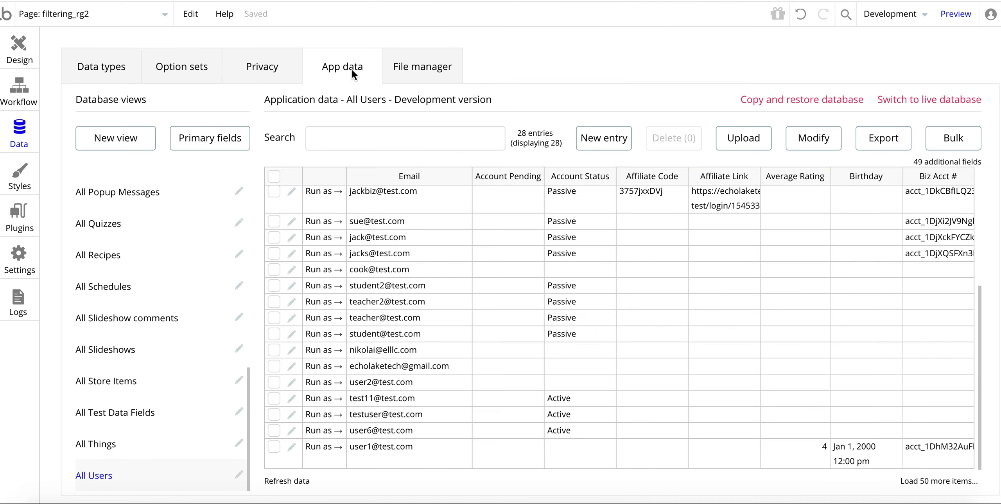
{"action": "scroll", "coordinate": [139, 268], "scroll_direction": "up", "scroll_amount": 3}
{"action": "scroll", "coordinate": [139, 268], "scroll_direction": "up", "scroll_amount": 1}
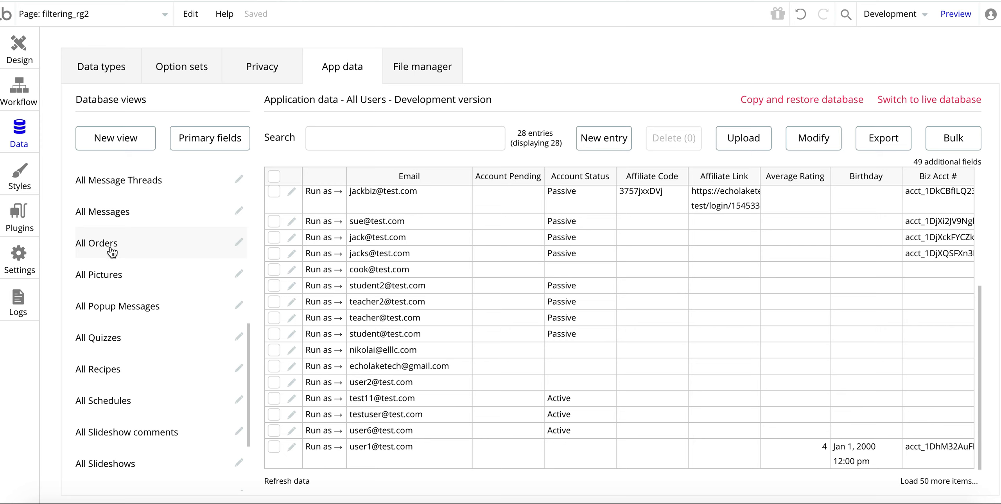
{"action": "left_click", "coordinate": [114, 247]}
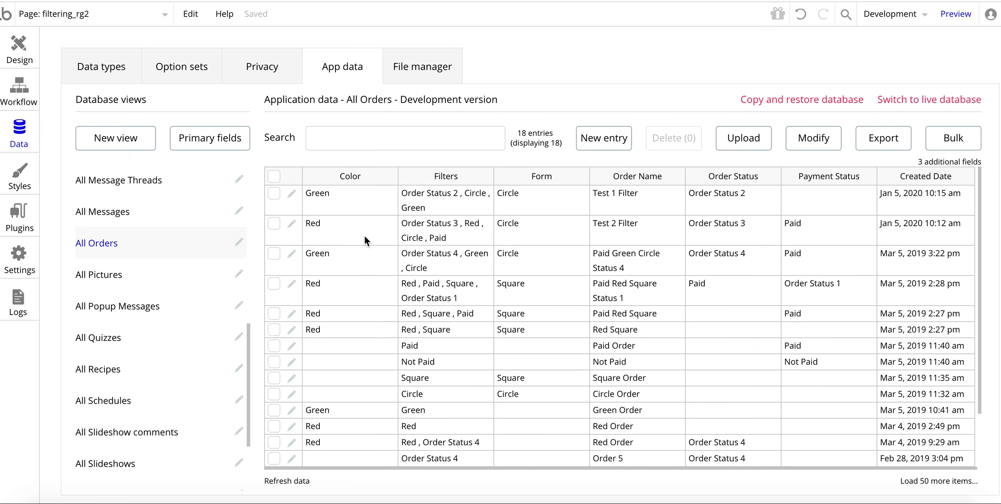
Step: Compare the orders' Filters values with their other fields, and open the Test 1 Filter entry for inspection
{"action": "scroll", "coordinate": [364, 236], "scroll_direction": "down", "scroll_amount": 3}
{"action": "scroll", "coordinate": [365, 236], "scroll_direction": "up", "scroll_amount": 3}
{"action": "scroll", "coordinate": [445, 260], "scroll_direction": "down", "scroll_amount": 2}
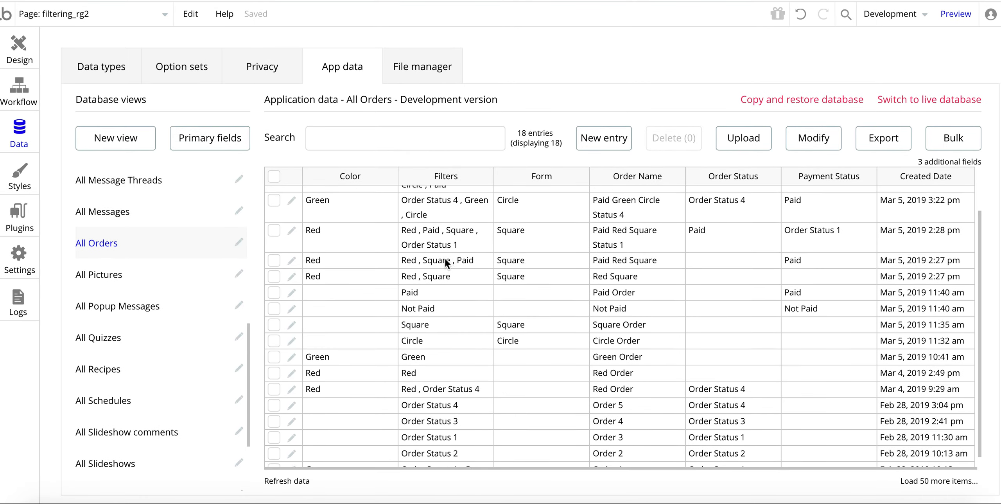
{"action": "scroll", "coordinate": [445, 259], "scroll_direction": "up", "scroll_amount": 2}
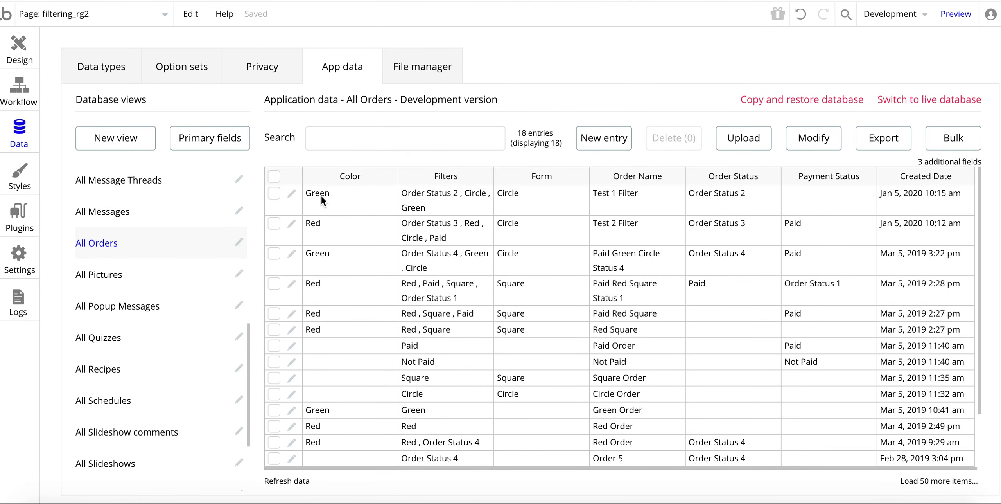
{"action": "left_click", "coordinate": [294, 196]}
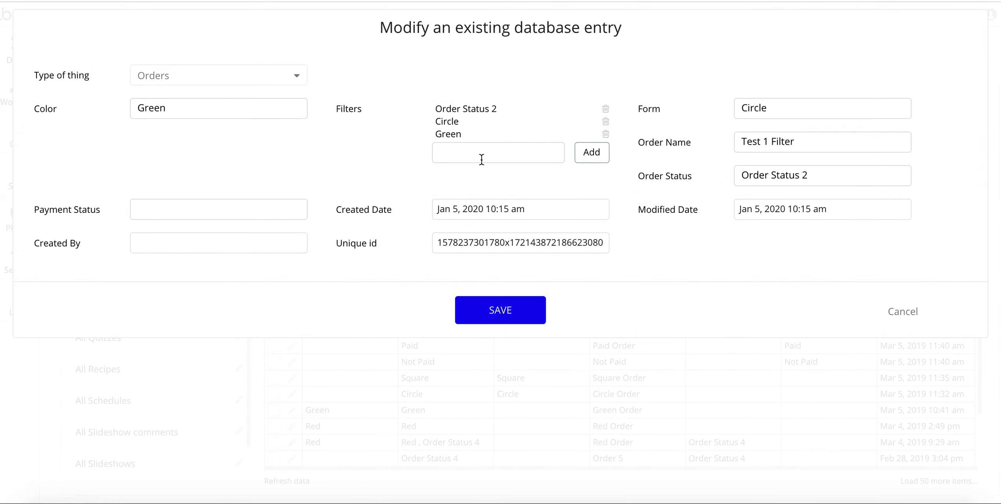
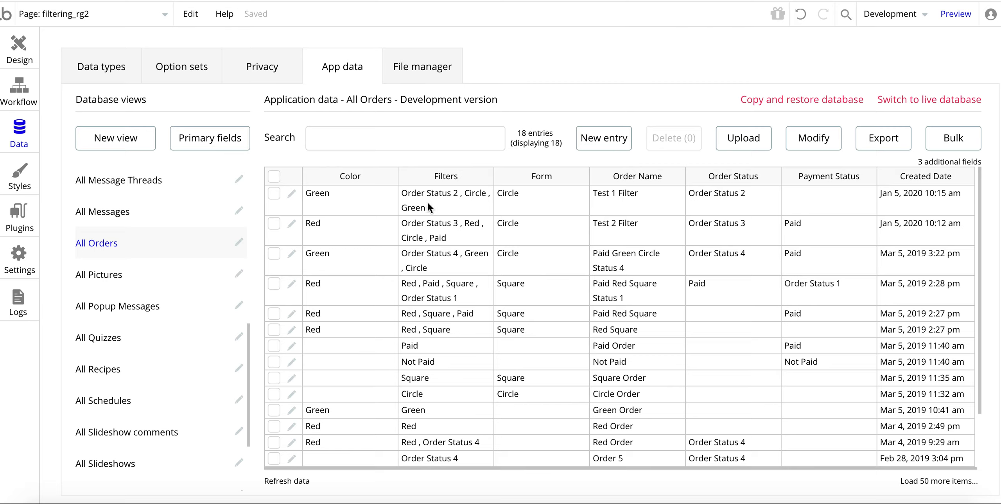
Step: Examine the data source of the One User Filter repeating group, covering its Orders search and its advanced list filter
{"action": "left_click", "coordinate": [24, 36]}
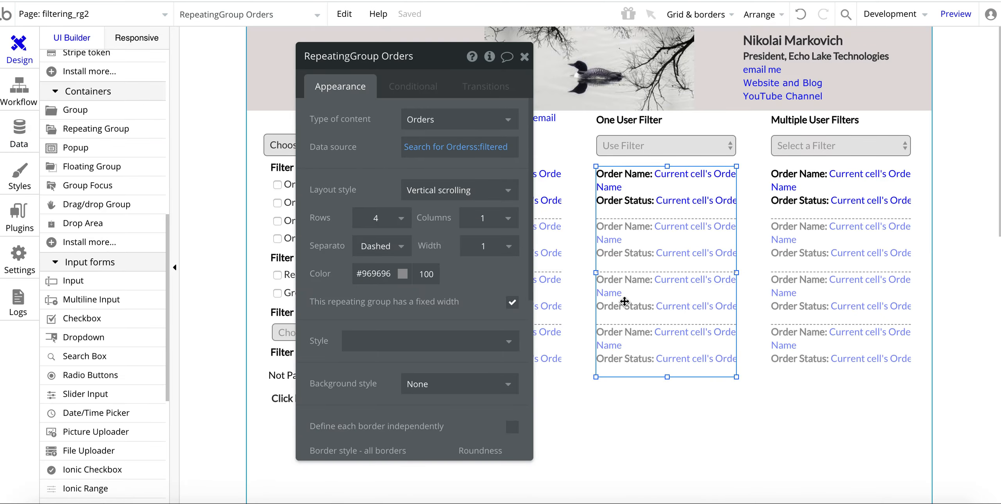
{"action": "left_click", "coordinate": [426, 151]}
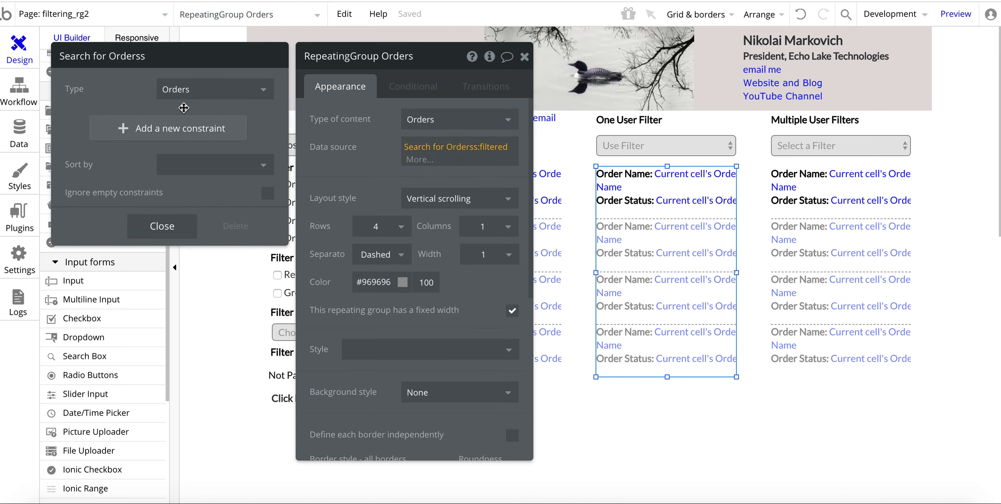
{"action": "left_click", "coordinate": [369, 166]}
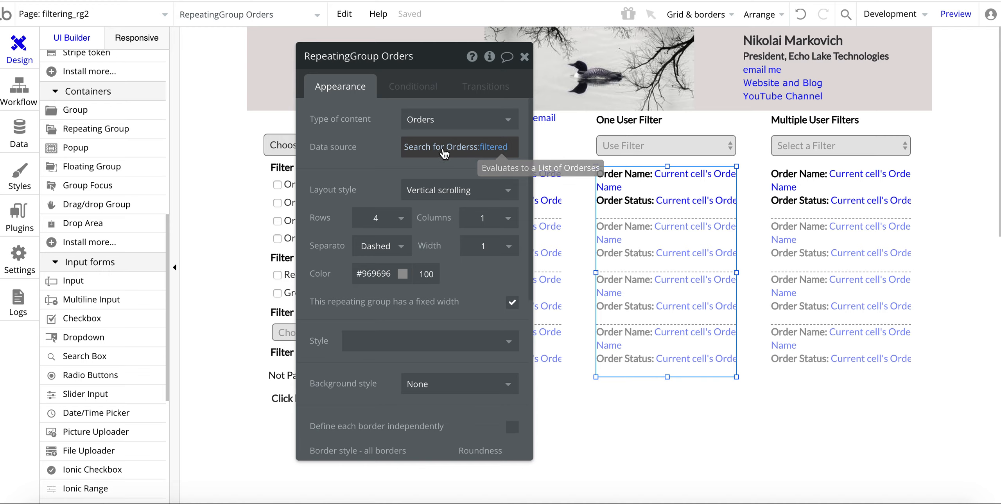
{"action": "left_click", "coordinate": [431, 152]}
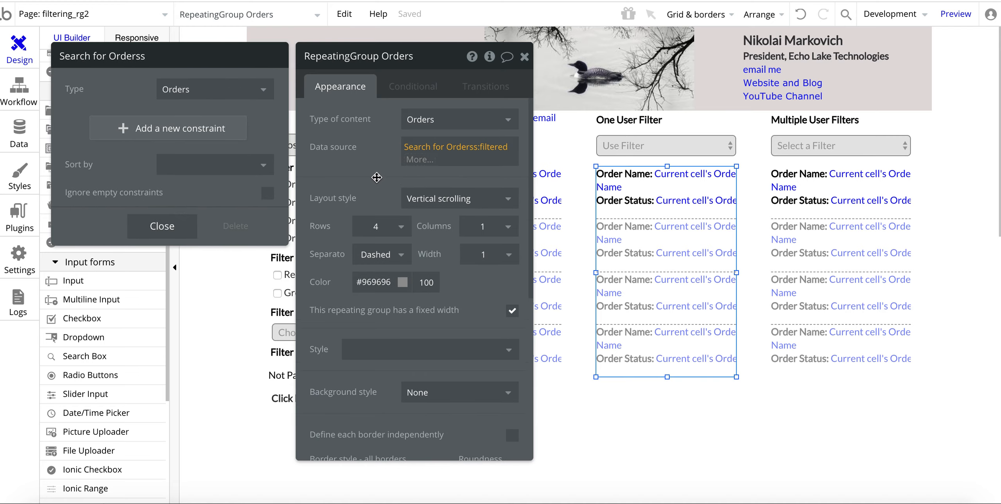
{"action": "left_click", "coordinate": [413, 166]}
{"action": "left_click", "coordinate": [508, 146]}
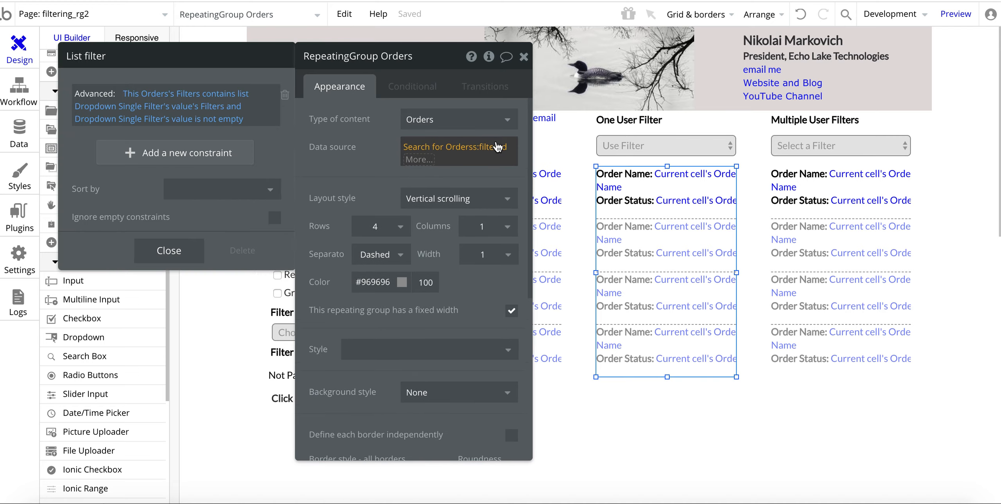
Step: Duplicate the One User Filter repeating group and place the copy below the original
{"action": "left_click", "coordinate": [374, 175]}
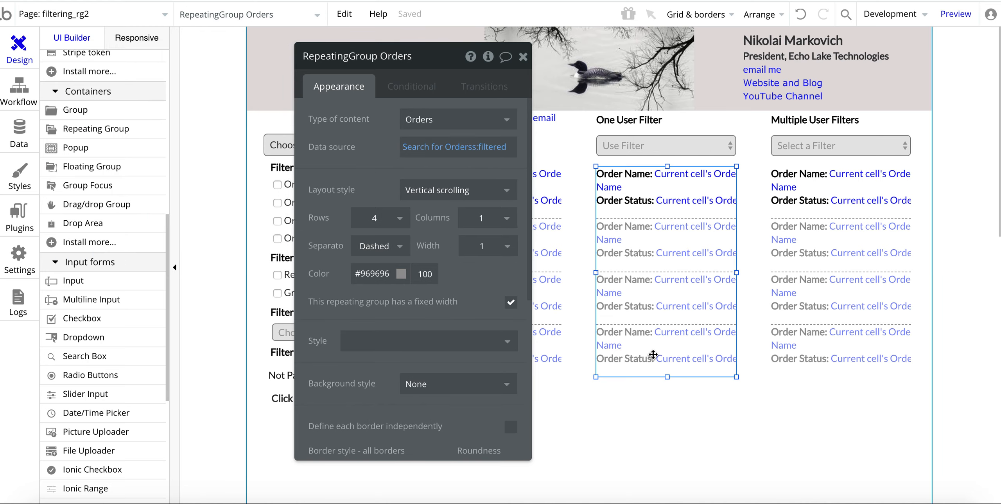
{"action": "key", "text": "super+v"}
{"action": "left_click_drag", "start_coordinate": [653, 354], "coordinate": [638, 475]}
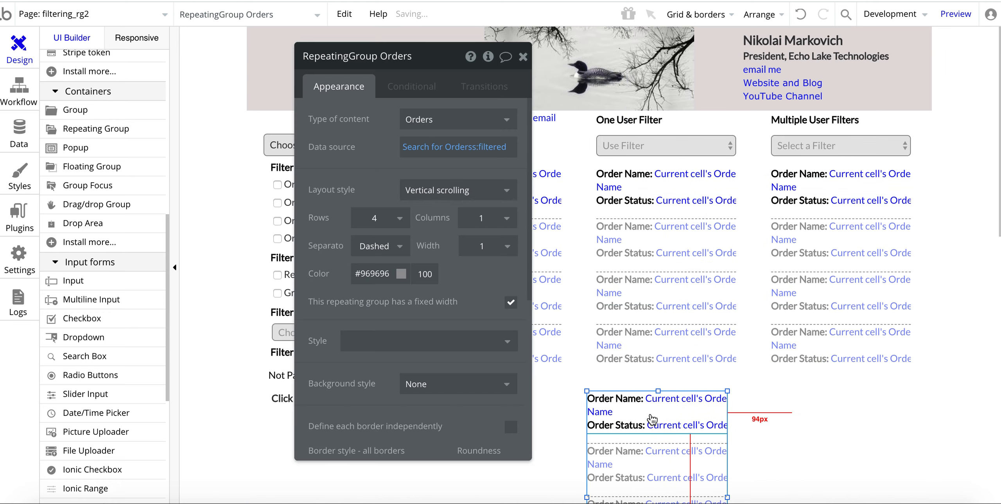
Step: Clear the list filter from the copied repeating group's Orders search and add a new empty :filtered operator
{"action": "left_click", "coordinate": [490, 148]}
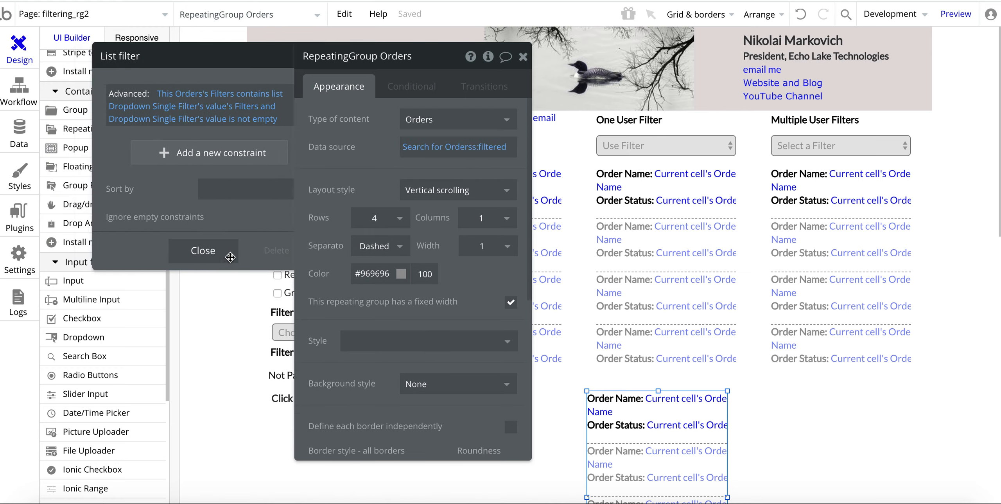
{"action": "left_click", "coordinate": [230, 257]}
{"action": "left_click", "coordinate": [472, 152]}
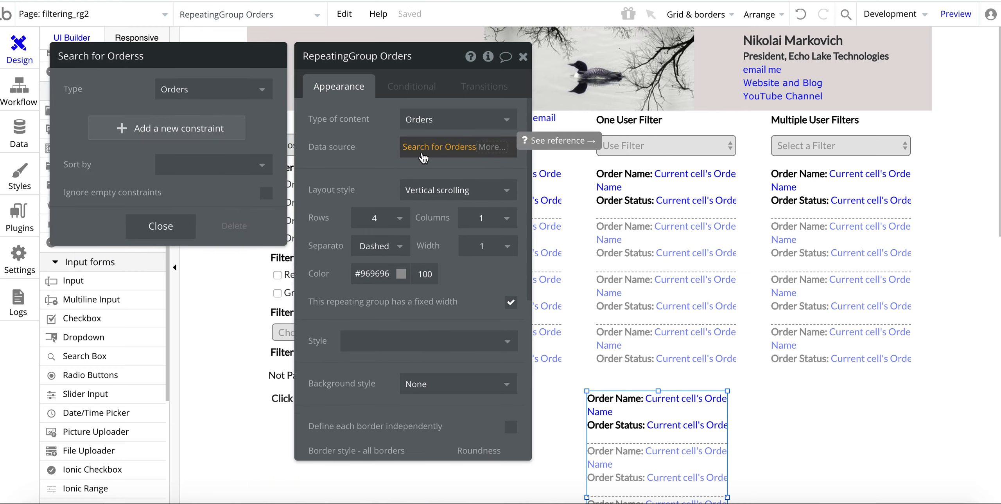
{"action": "left_click", "coordinate": [489, 153]}
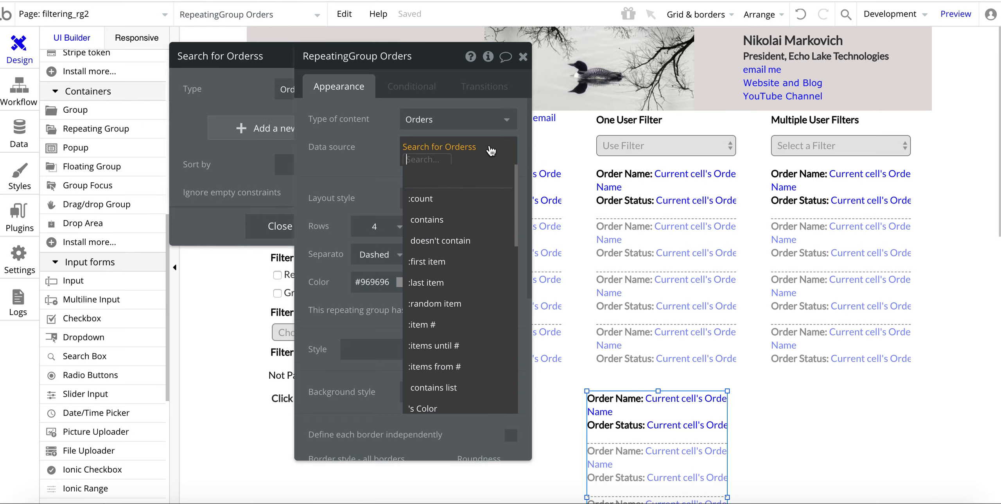
{"action": "scroll", "coordinate": [453, 224], "scroll_direction": "down", "scroll_amount": 10}
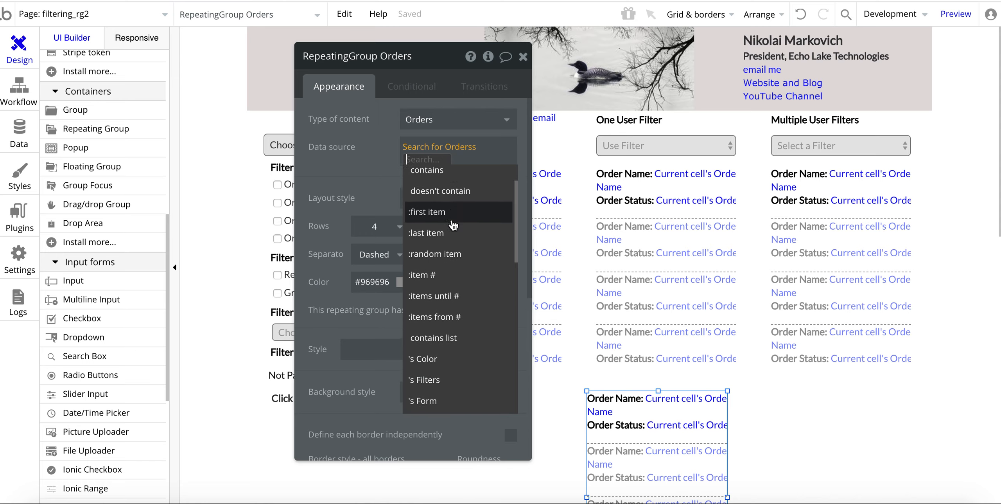
{"action": "scroll", "coordinate": [450, 229], "scroll_direction": "down", "scroll_amount": 5}
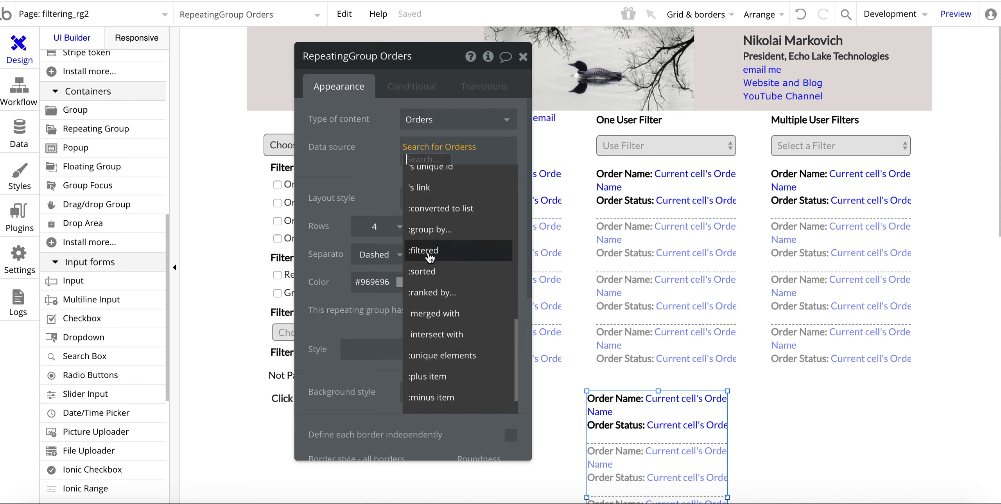
{"action": "left_click", "coordinate": [430, 250]}
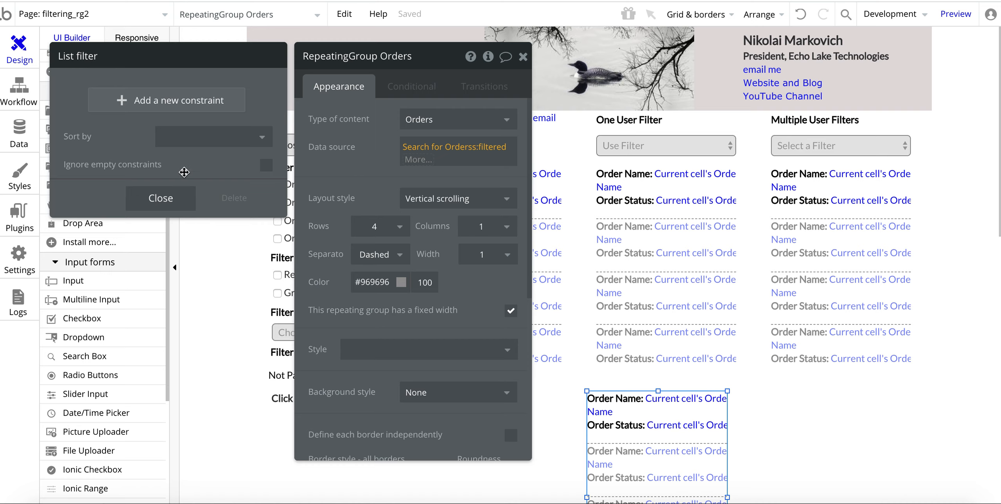
Step: Remove the :filtered operator from the copy's data source and delete the copied repeating group
{"action": "left_click", "coordinate": [161, 198]}
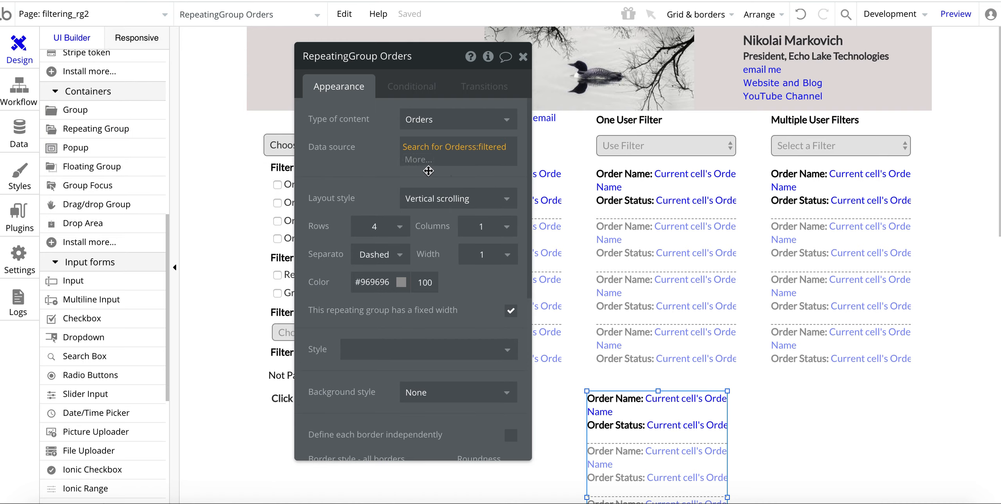
{"action": "left_click", "coordinate": [495, 147]}
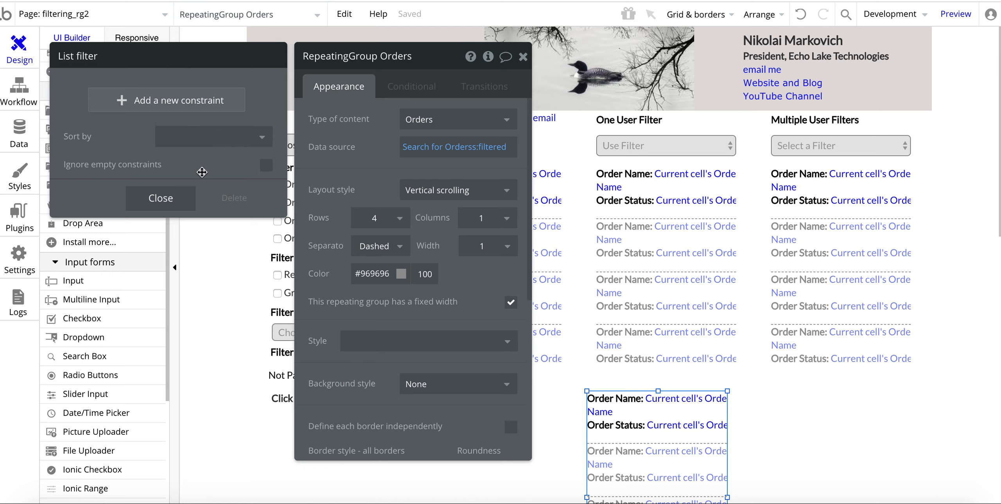
{"action": "left_click", "coordinate": [237, 199]}
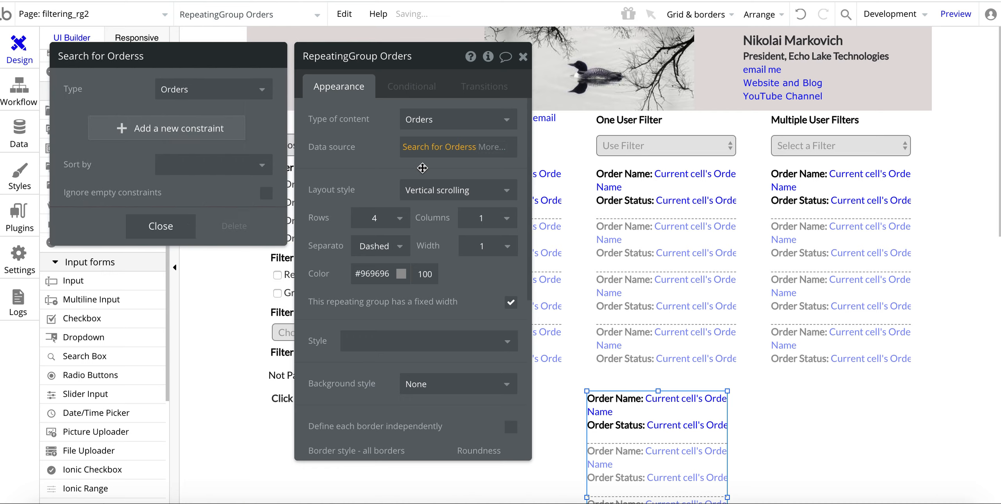
{"action": "left_click", "coordinate": [645, 447]}
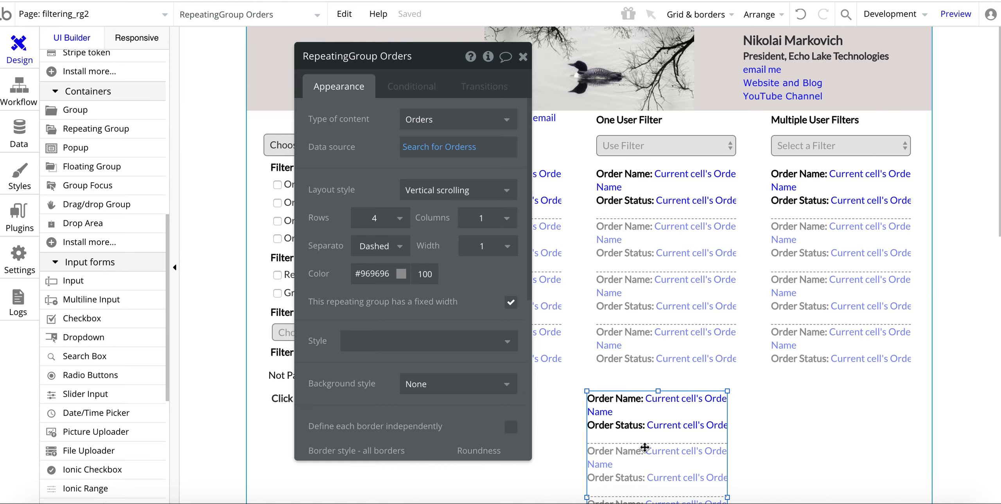
{"action": "key", "text": "Delete"}
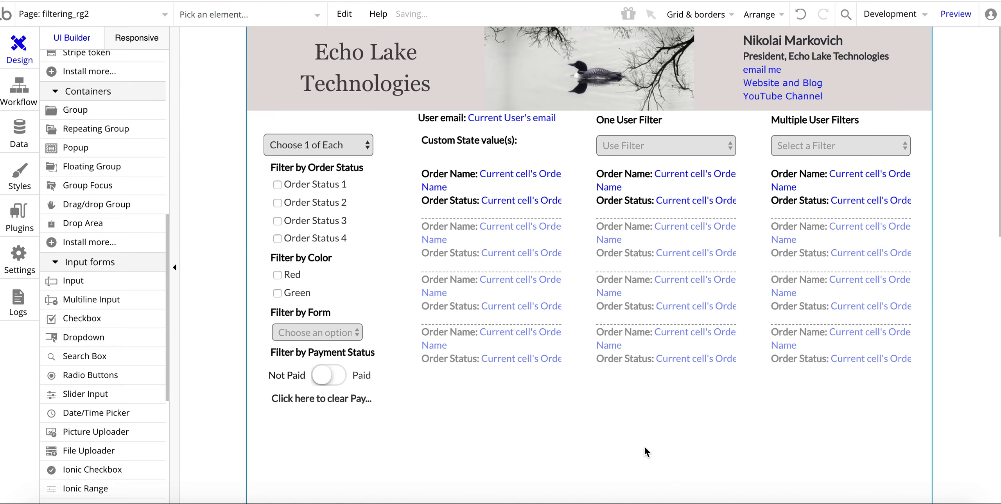
Step: Examine the One User Filter repeating group's advanced list filter together with the Dropdown Single Filter it refers to
{"action": "double_click", "coordinate": [677, 256]}
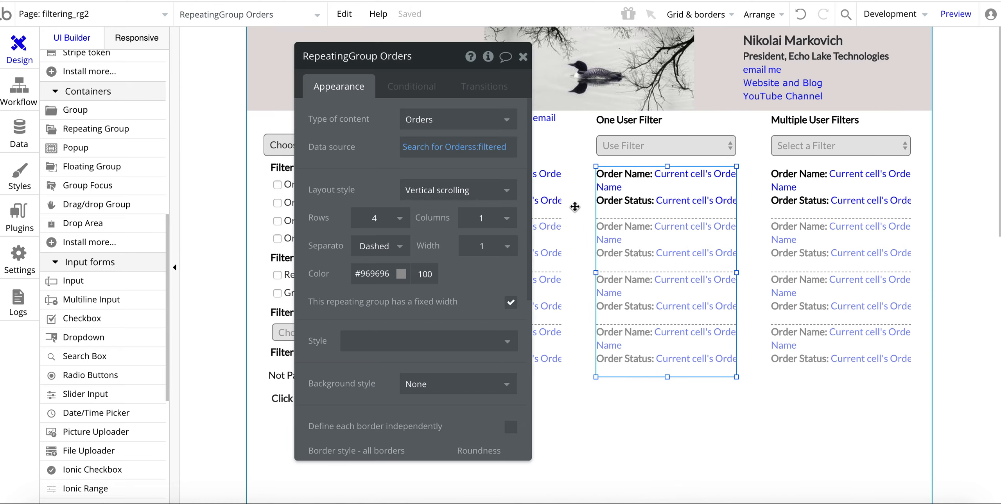
{"action": "left_click", "coordinate": [496, 147]}
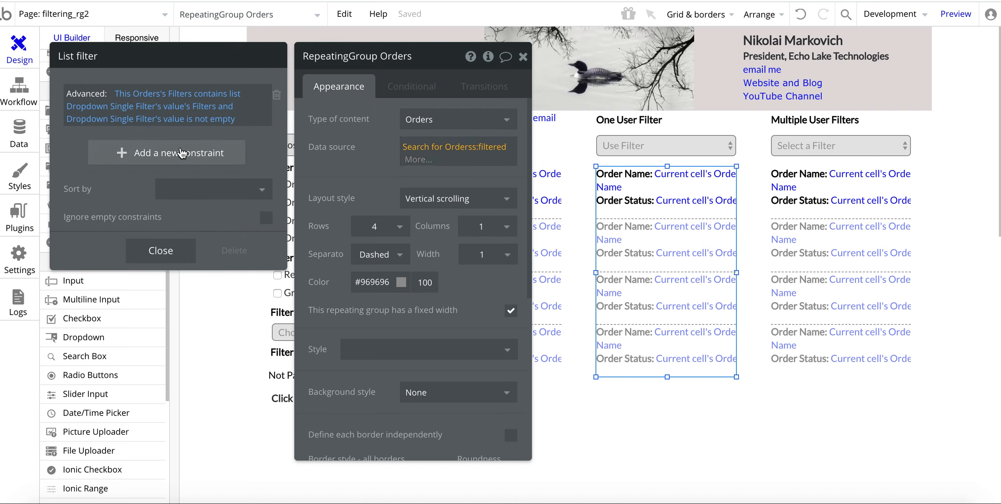
{"action": "mouse_move", "coordinate": [87, 111]}
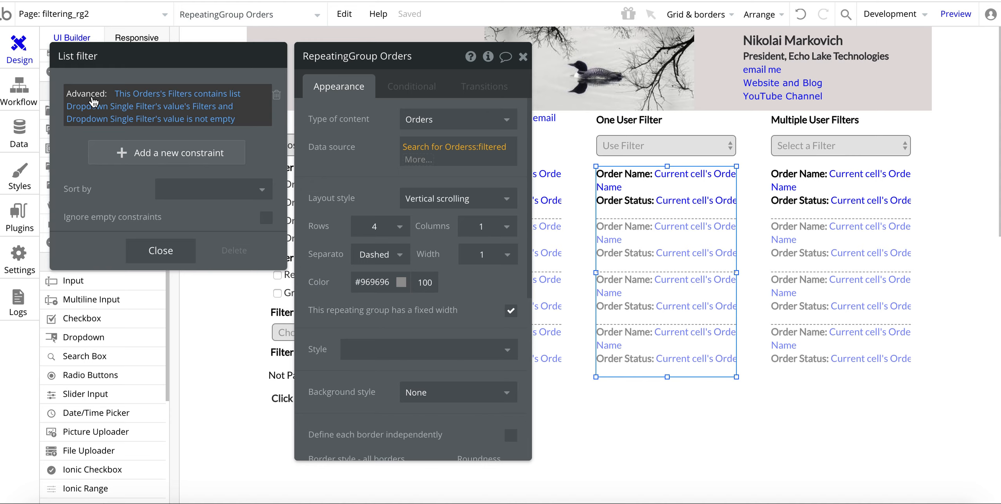
{"action": "mouse_move", "coordinate": [167, 99]}
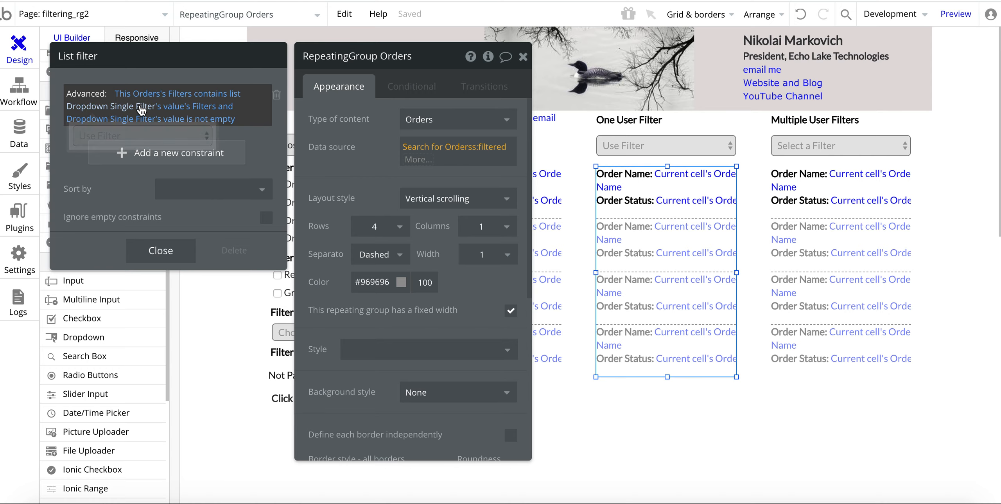
{"action": "left_click", "coordinate": [657, 145]}
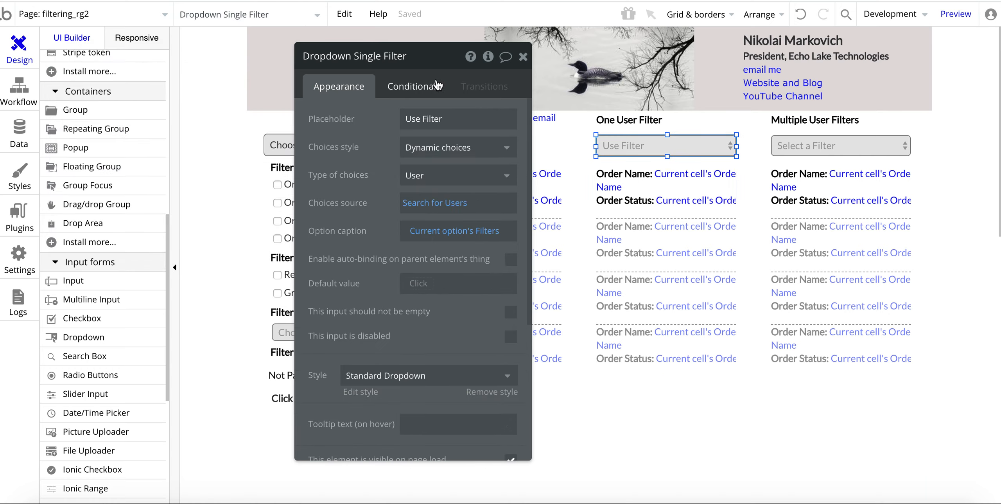
{"action": "left_click", "coordinate": [657, 248]}
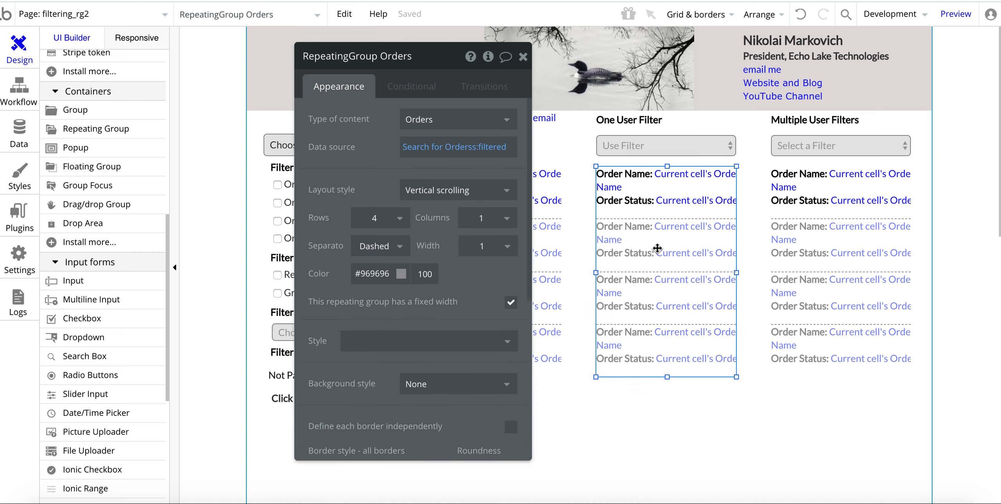
{"action": "left_click", "coordinate": [491, 147]}
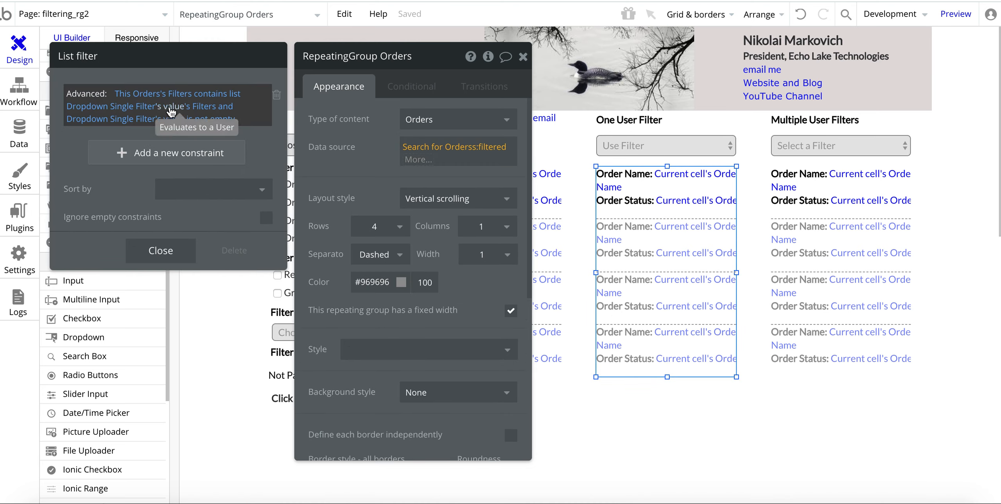
Step: Try the user's Filter field instead of Filters in the advanced constraint, and undo that change
{"action": "left_click", "coordinate": [200, 113]}
{"action": "scroll", "coordinate": [232, 233], "scroll_direction": "down", "scroll_amount": 3}
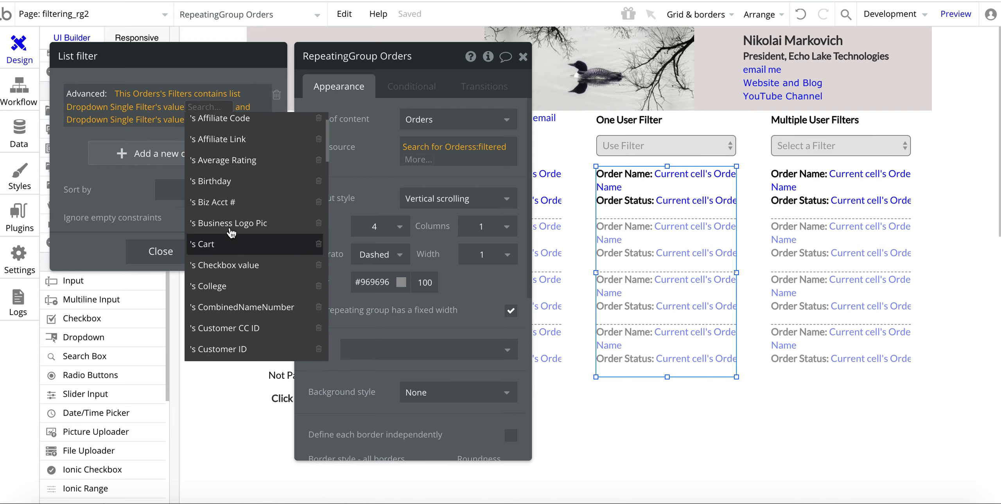
{"action": "scroll", "coordinate": [232, 233], "scroll_direction": "down", "scroll_amount": 3}
{"action": "left_click", "coordinate": [214, 221]}
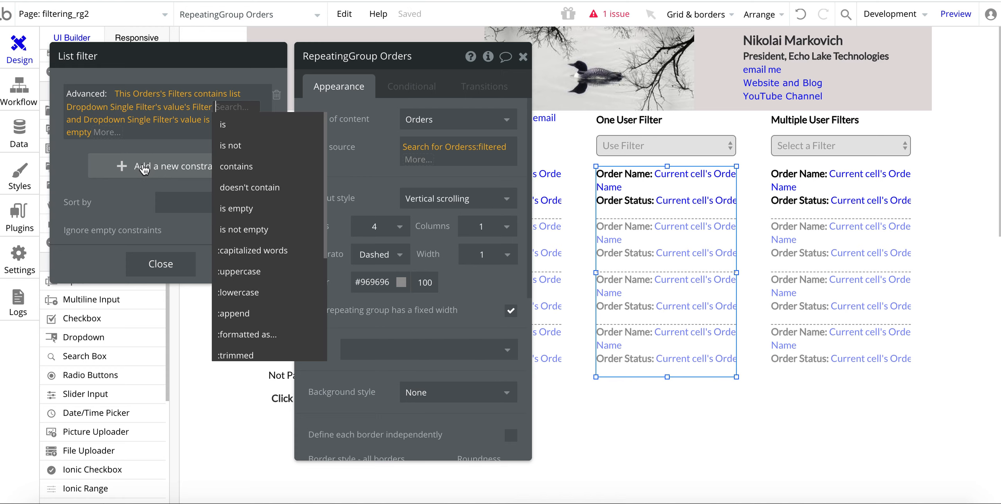
{"action": "left_click", "coordinate": [128, 191]}
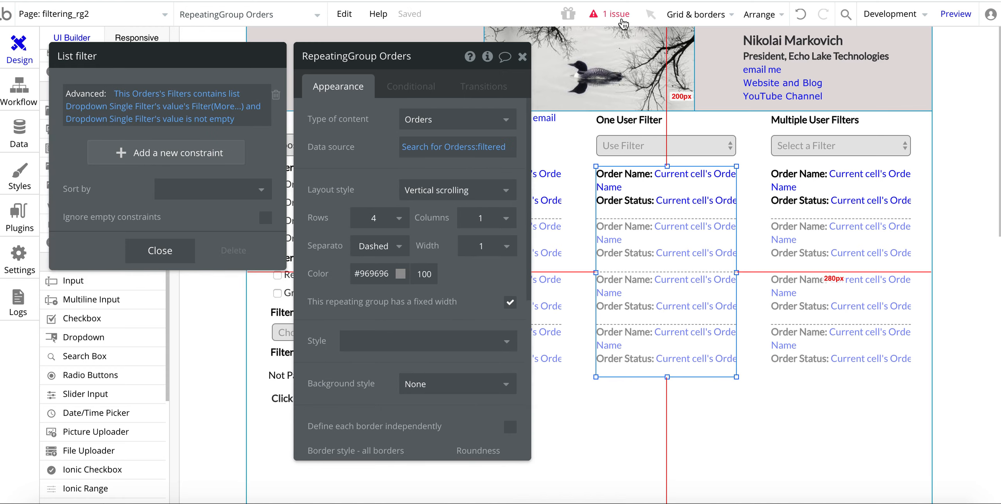
{"action": "left_click", "coordinate": [799, 15]}
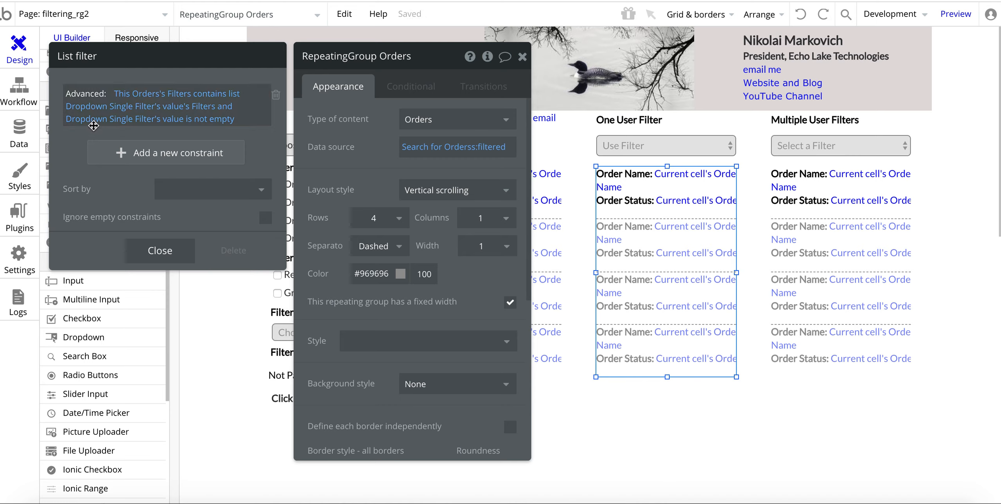
Step: Compare the Dropdown Single Filter's settings with the "is not empty" condition in the repeating group's list filter
{"action": "mouse_move", "coordinate": [141, 127]}
{"action": "left_click", "coordinate": [644, 152]}
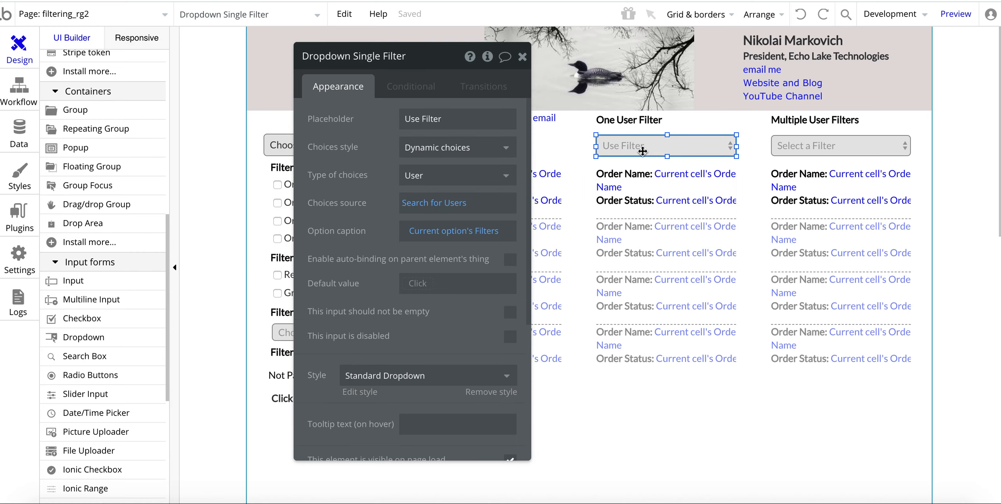
{"action": "left_click", "coordinate": [662, 258]}
{"action": "left_click", "coordinate": [494, 148]}
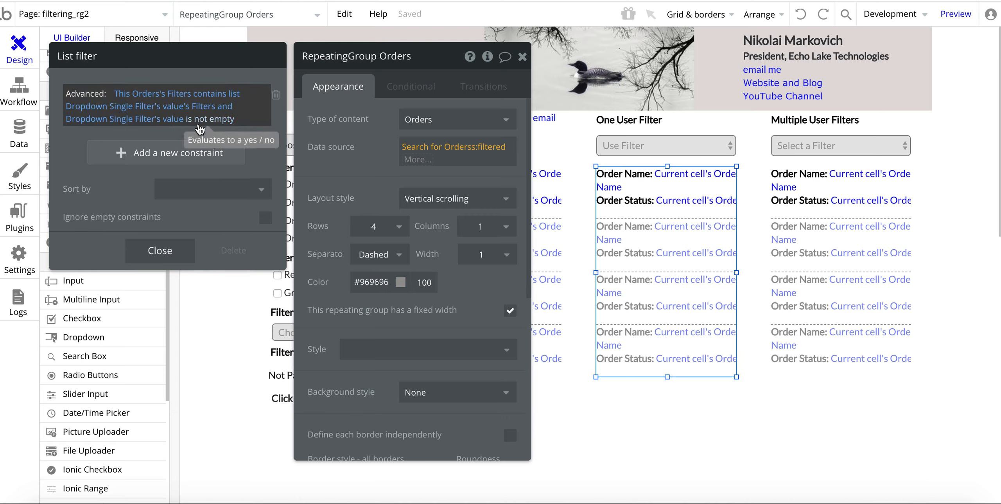
Step: Add a second constraint to the list filter as an Advanced expression starting with "This Orders's Filters contains list"
{"action": "left_click", "coordinate": [118, 156]}
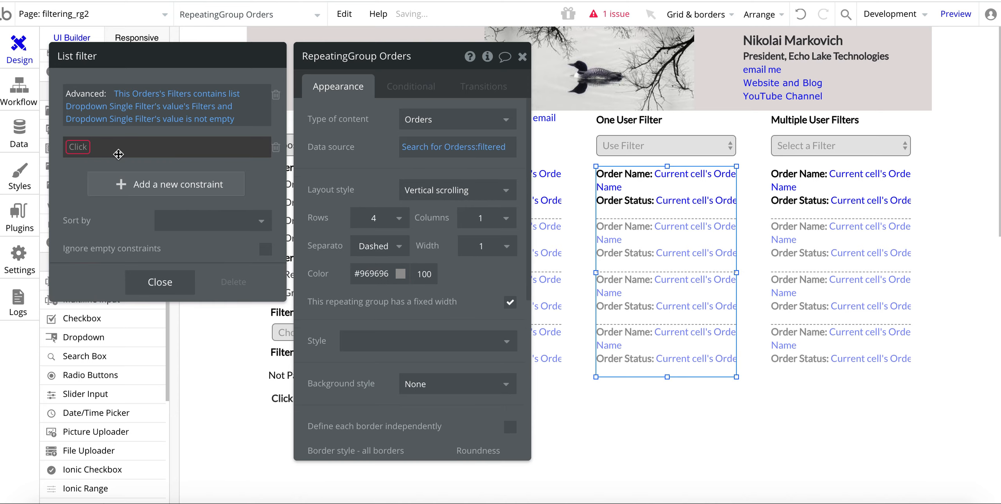
{"action": "left_click", "coordinate": [79, 147]}
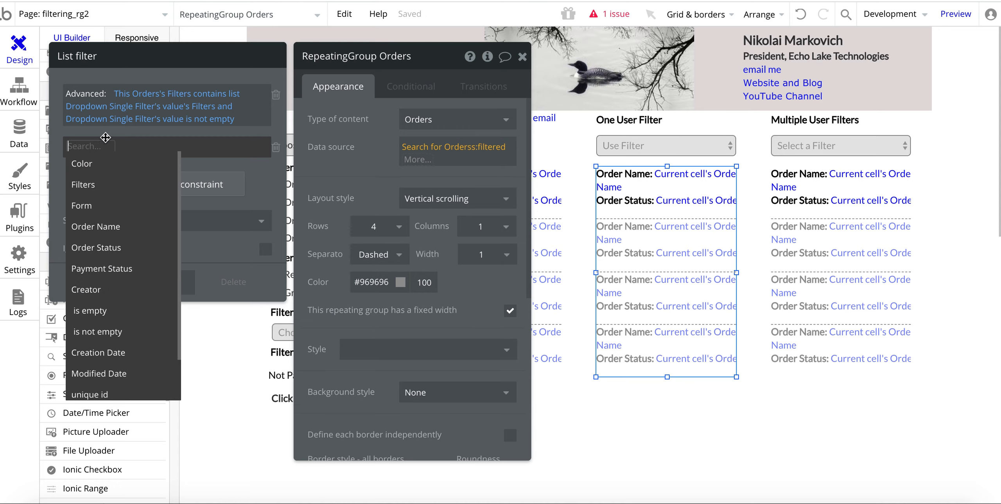
{"action": "scroll", "coordinate": [106, 190], "scroll_direction": "down", "scroll_amount": 1}
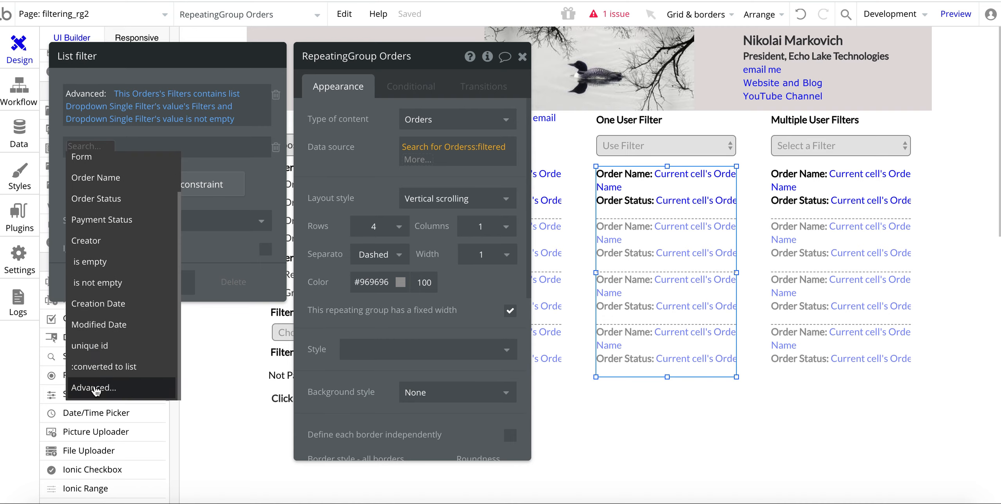
{"action": "left_click", "coordinate": [96, 388]}
{"action": "left_click", "coordinate": [124, 145]}
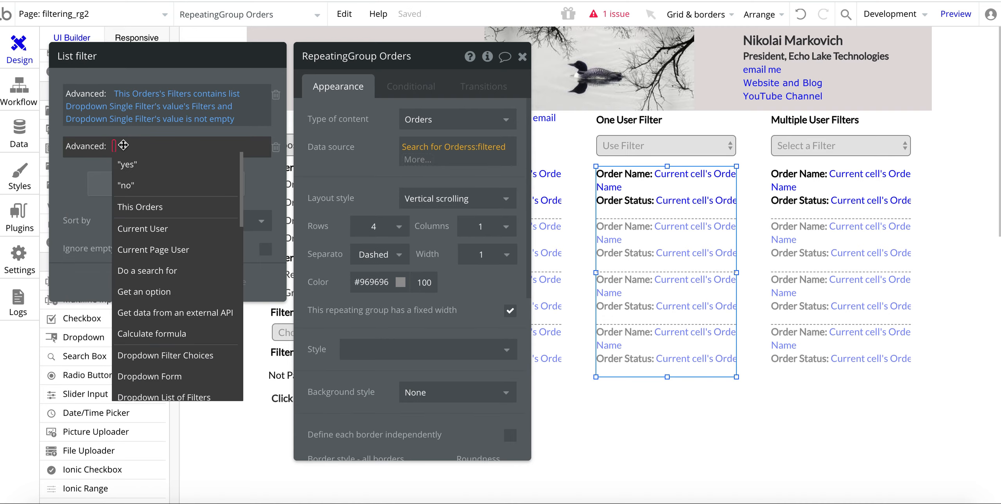
{"action": "left_click", "coordinate": [142, 212]}
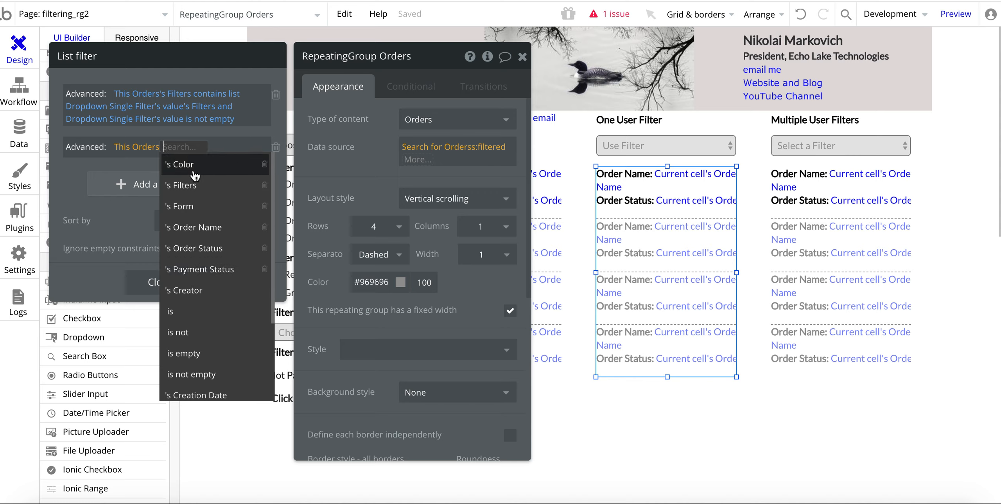
{"action": "left_click", "coordinate": [194, 185]}
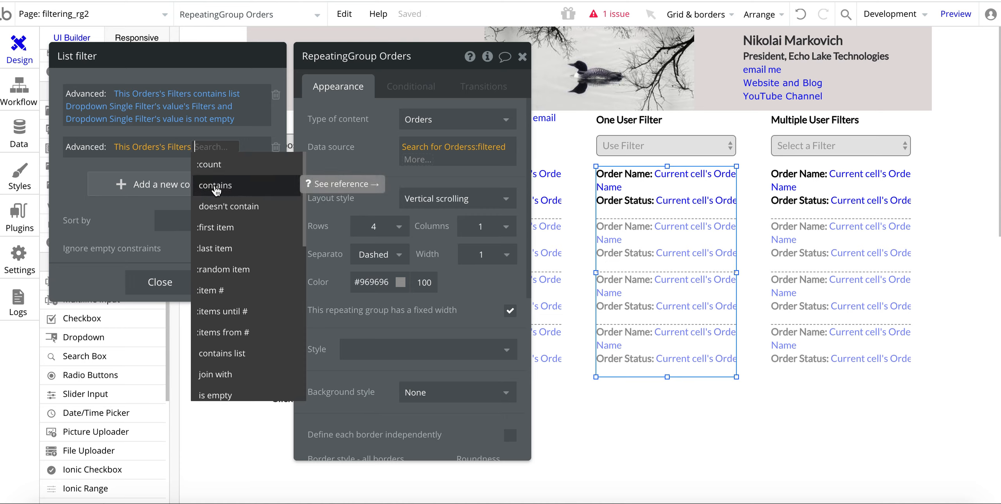
{"action": "left_click", "coordinate": [242, 354]}
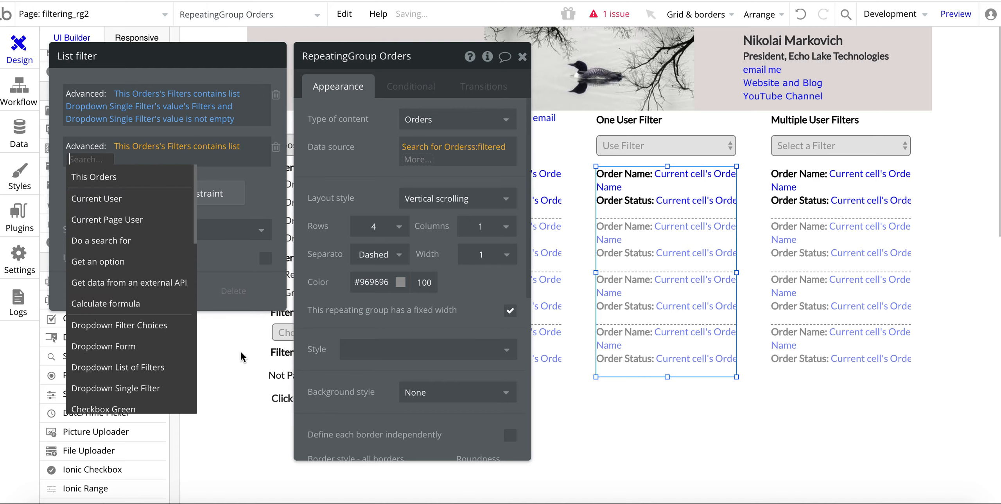
Step: Check the Filters values of the All Orders records in the app data and return to the page design
{"action": "left_click_drag", "start_coordinate": [364, 199], "coordinate": [534, 181]}
{"action": "left_click", "coordinate": [20, 133]}
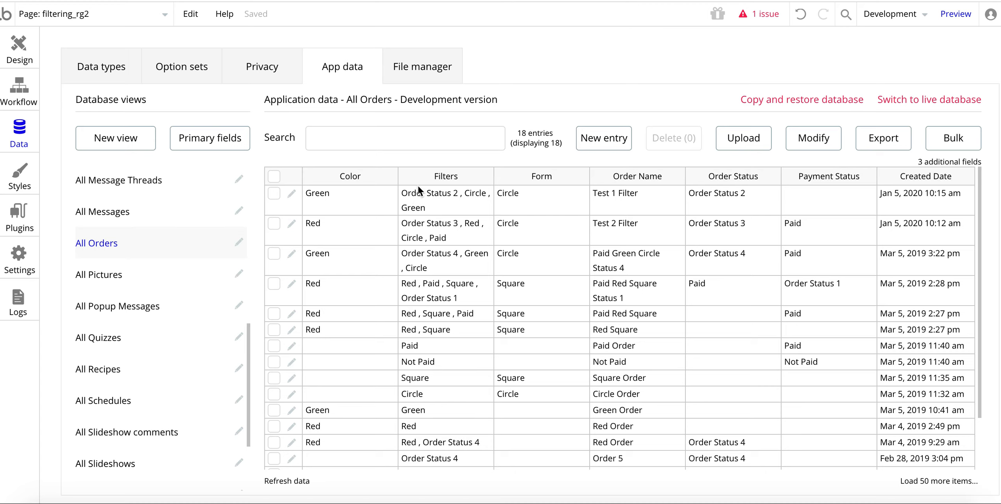
{"action": "left_click", "coordinate": [19, 48]}
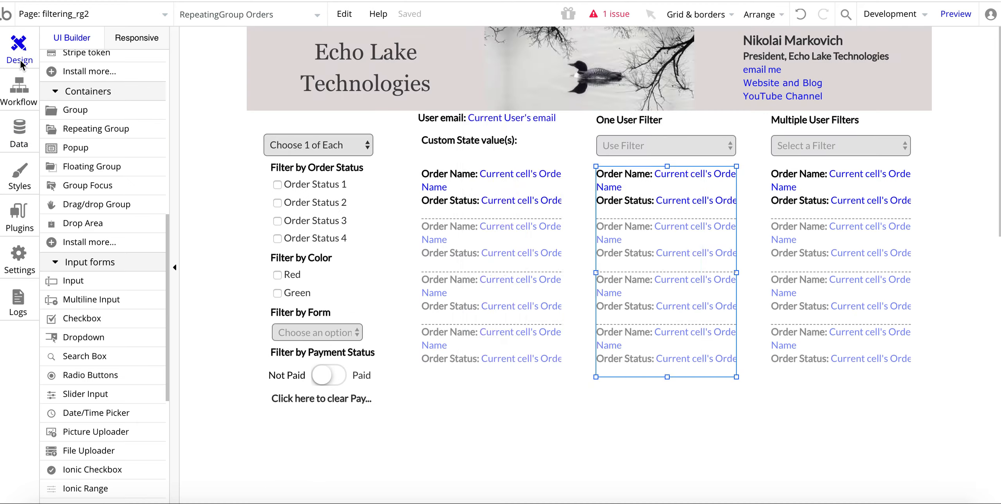
Step: Extend the second advanced constraint in the repeating group's list filter with "Dropdown Single Filter's value's Filters"
{"action": "left_click", "coordinate": [665, 133]}
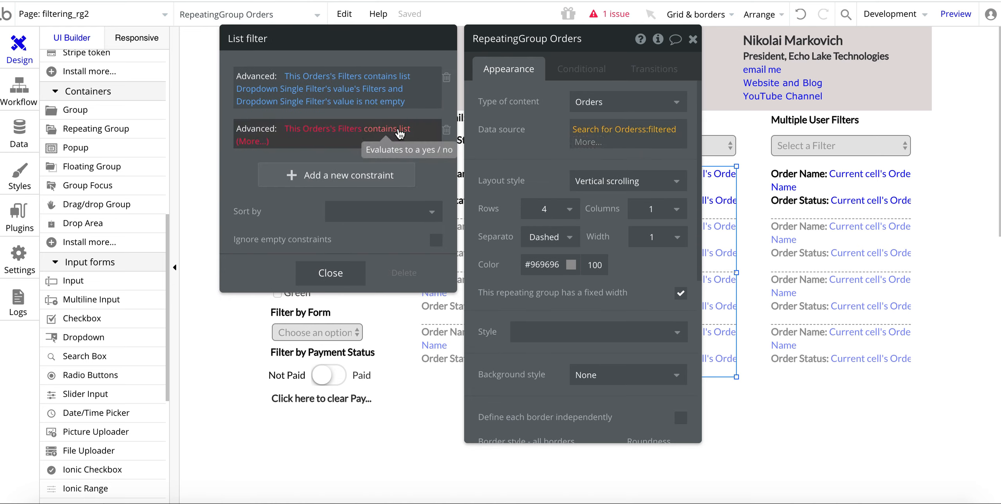
{"action": "left_click", "coordinate": [242, 142]}
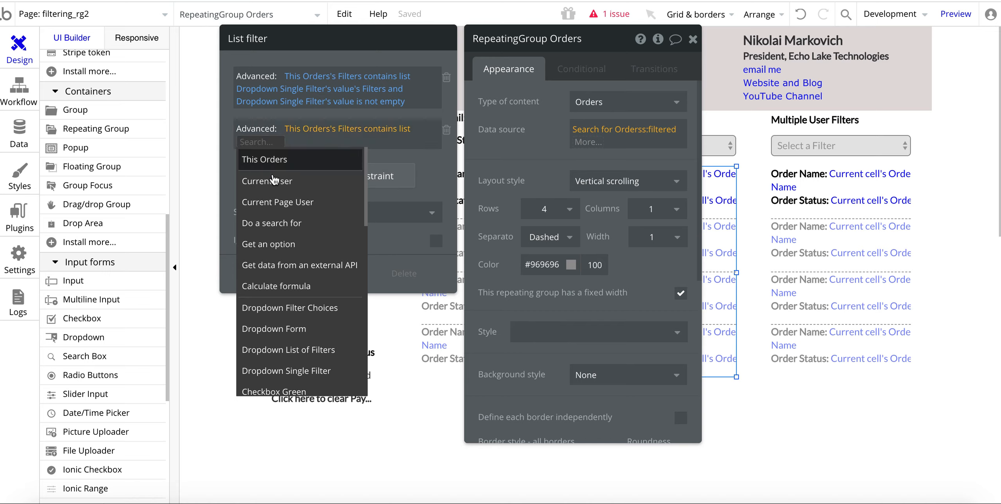
{"action": "scroll", "coordinate": [272, 219], "scroll_direction": "down", "scroll_amount": 1}
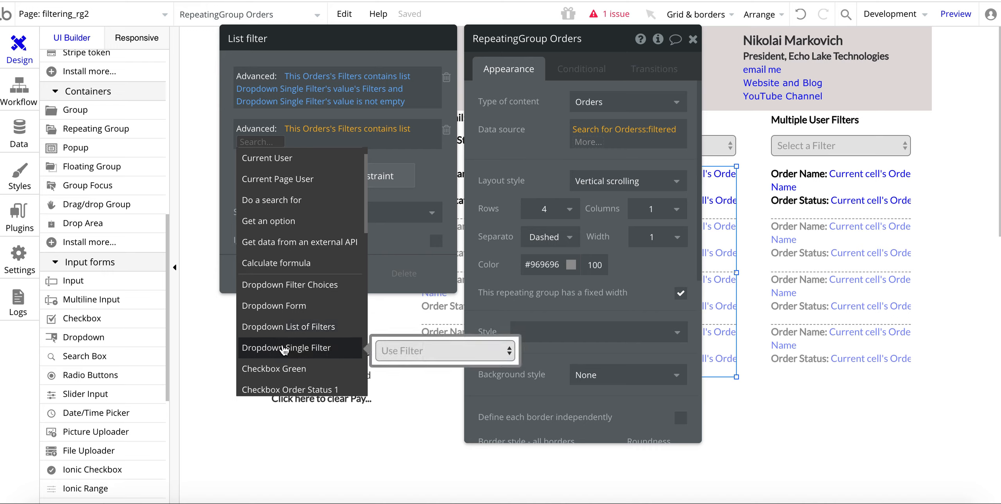
{"action": "left_click", "coordinate": [284, 348]}
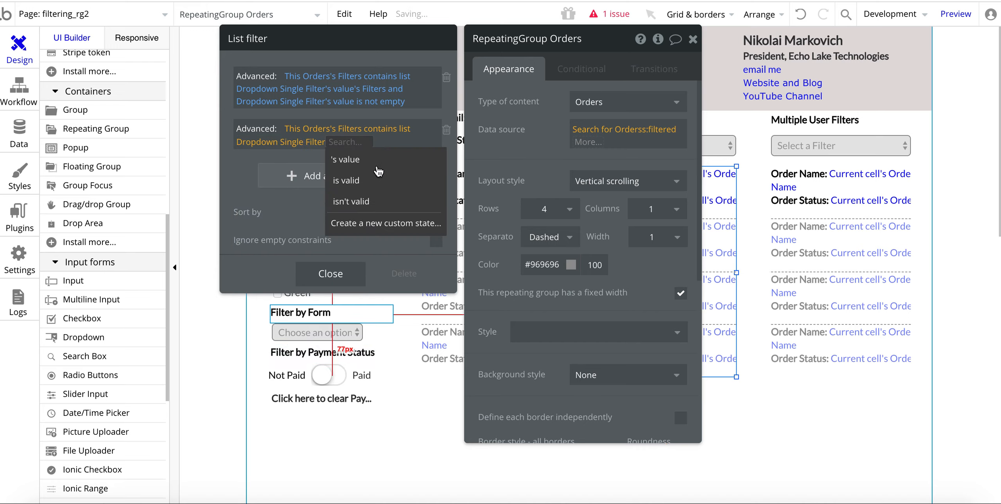
{"action": "left_click", "coordinate": [352, 159]}
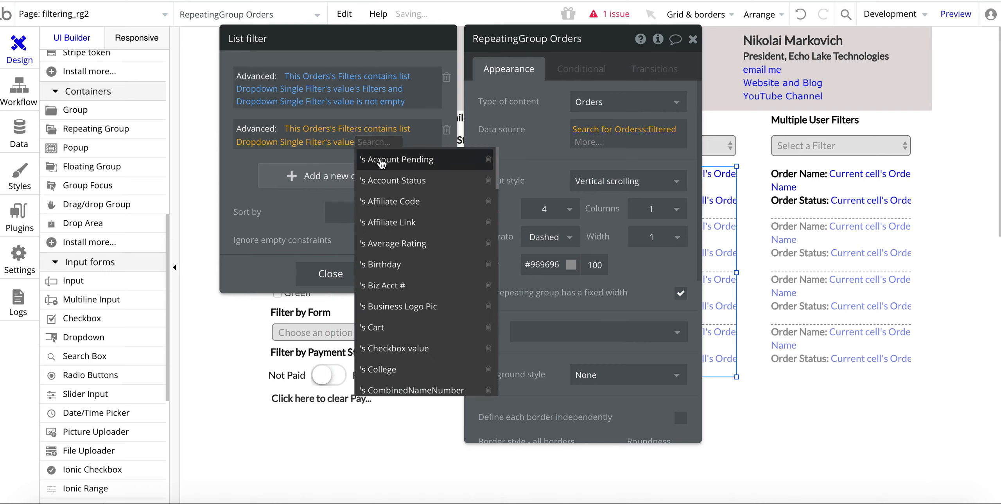
{"action": "scroll", "coordinate": [395, 269], "scroll_direction": "down", "scroll_amount": 3}
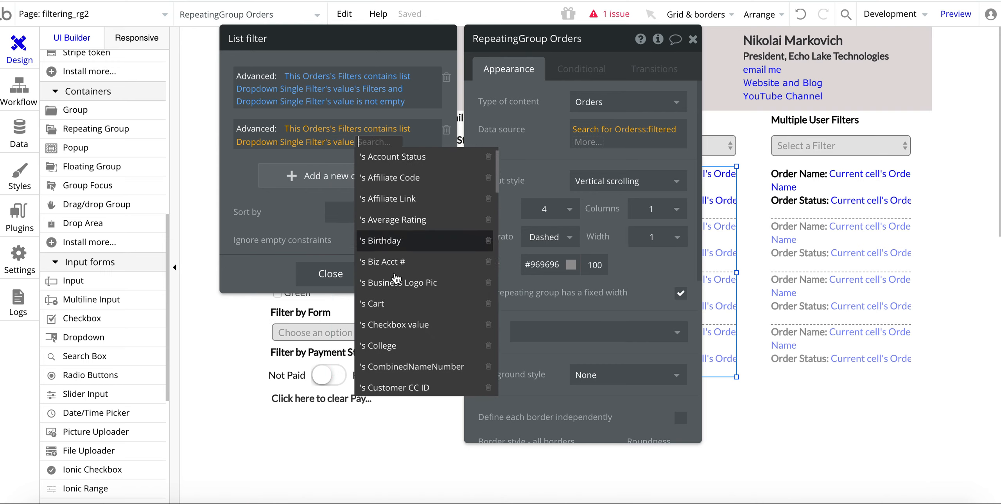
{"action": "scroll", "coordinate": [396, 277], "scroll_direction": "down", "scroll_amount": 5}
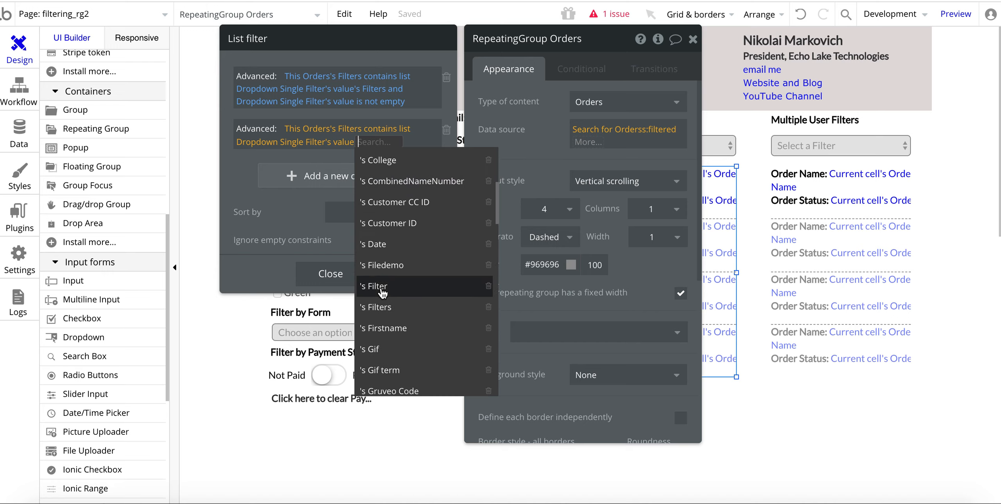
{"action": "left_click", "coordinate": [383, 308]}
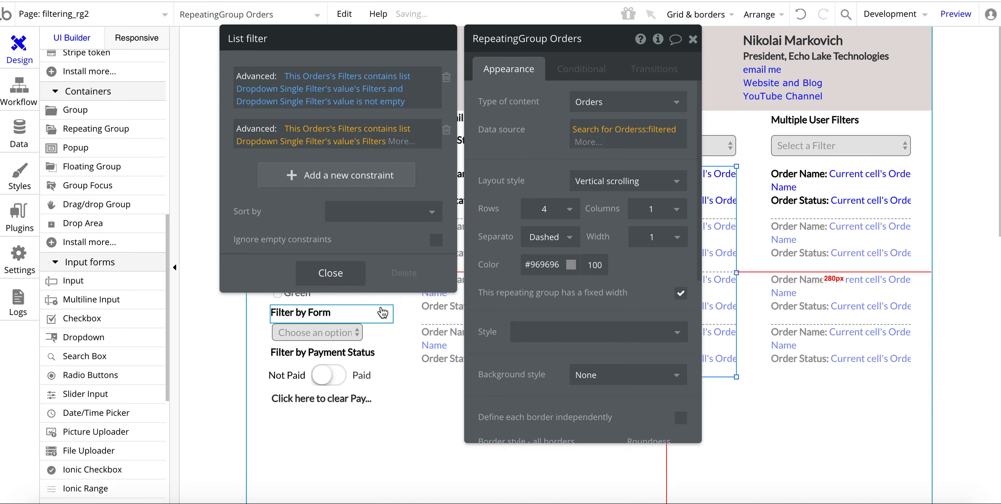
{"action": "left_click", "coordinate": [378, 142]}
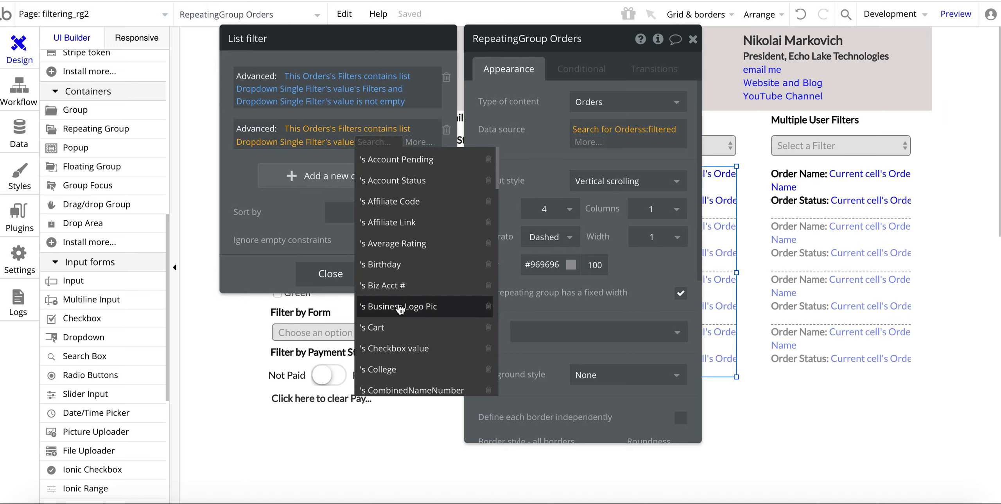
{"action": "scroll", "coordinate": [399, 309], "scroll_direction": "down", "scroll_amount": 3}
{"action": "scroll", "coordinate": [399, 309], "scroll_direction": "down", "scroll_amount": 8}
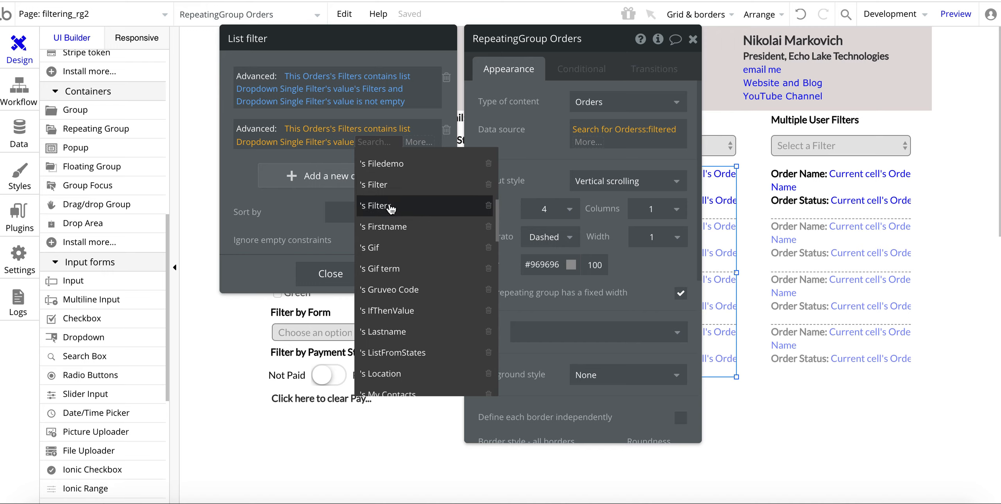
{"action": "left_click", "coordinate": [390, 207]}
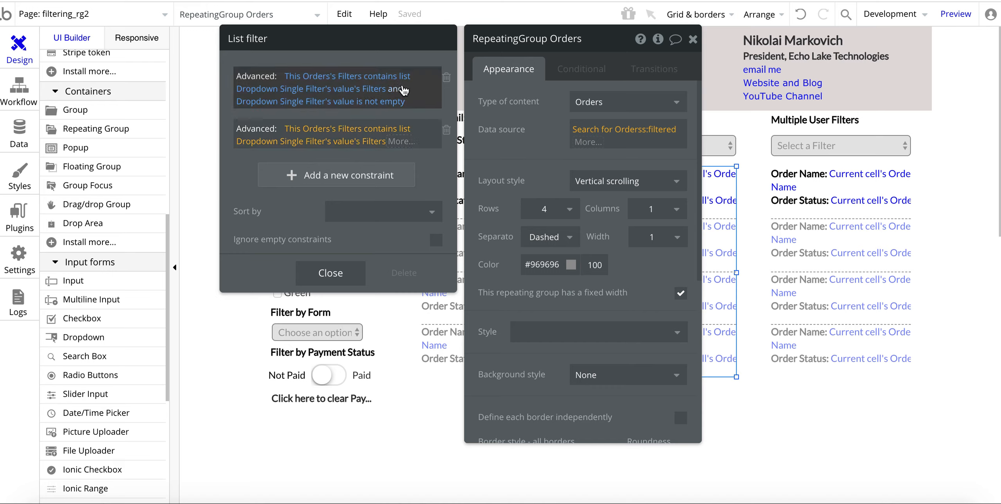
Step: Append "and Dropdown Single Filter's value is not empty" to the second advanced constraint of the list filter
{"action": "left_click", "coordinate": [400, 141]}
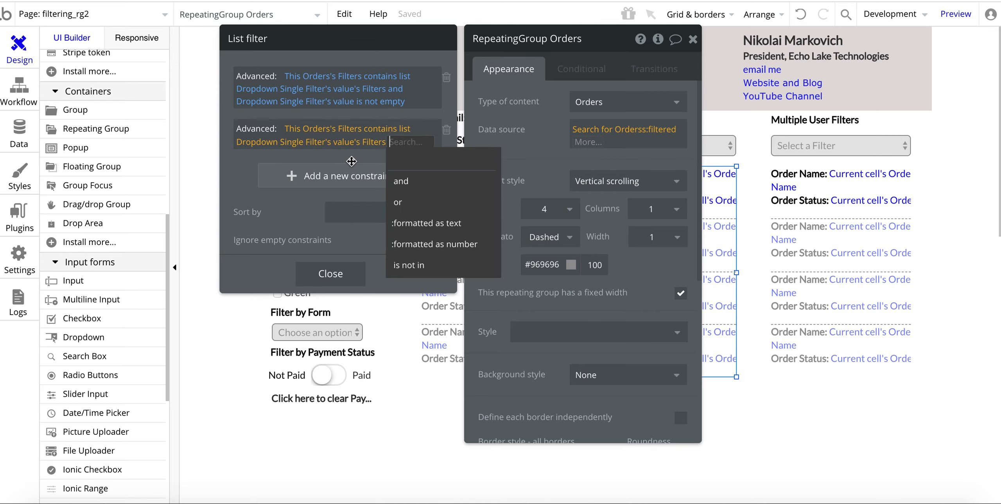
{"action": "left_click", "coordinate": [350, 174]}
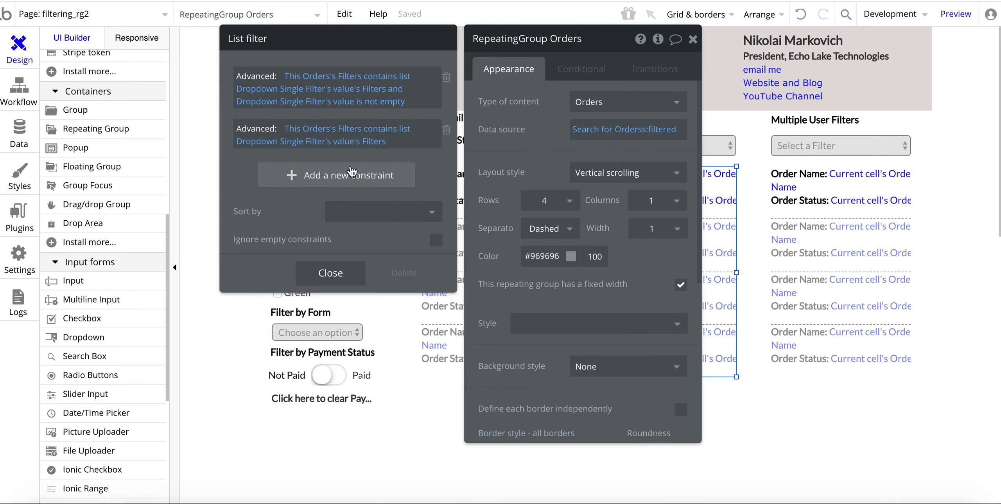
{"action": "left_click", "coordinate": [447, 168]}
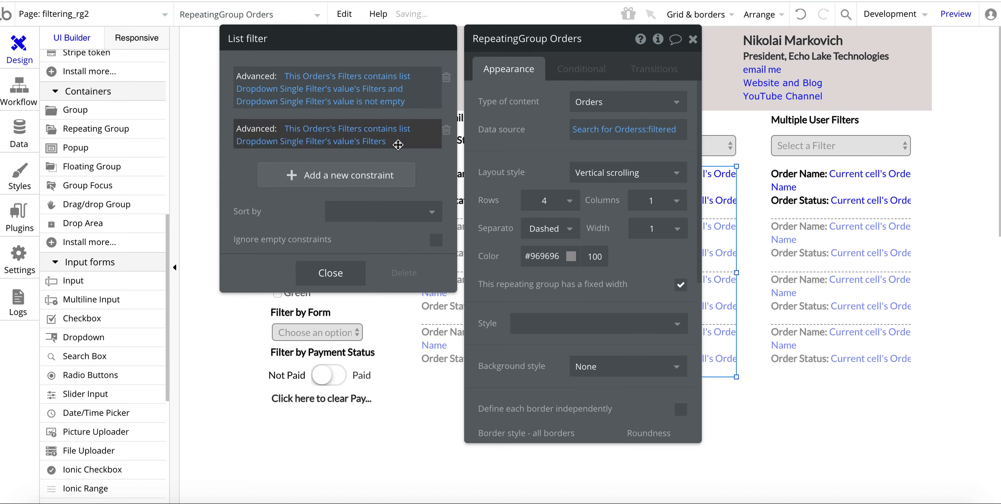
{"action": "left_click", "coordinate": [380, 143]}
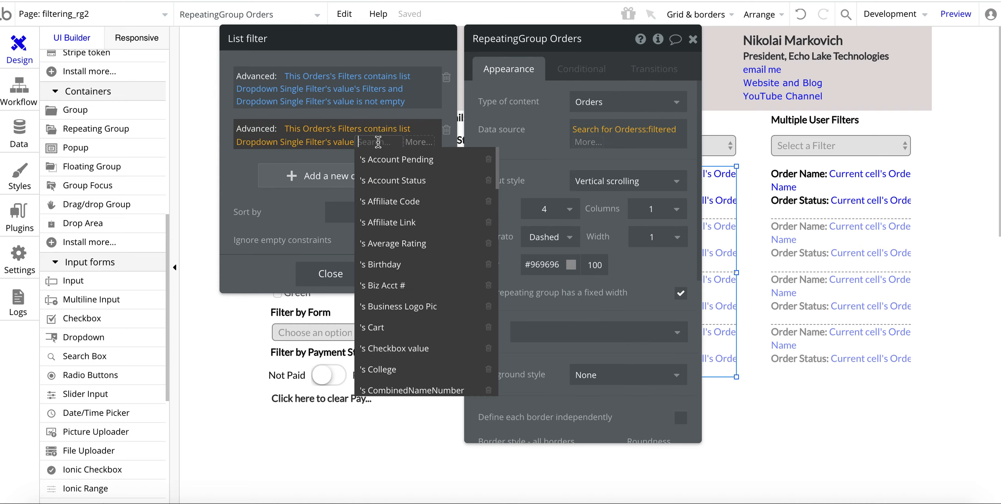
{"action": "left_click", "coordinate": [415, 142]}
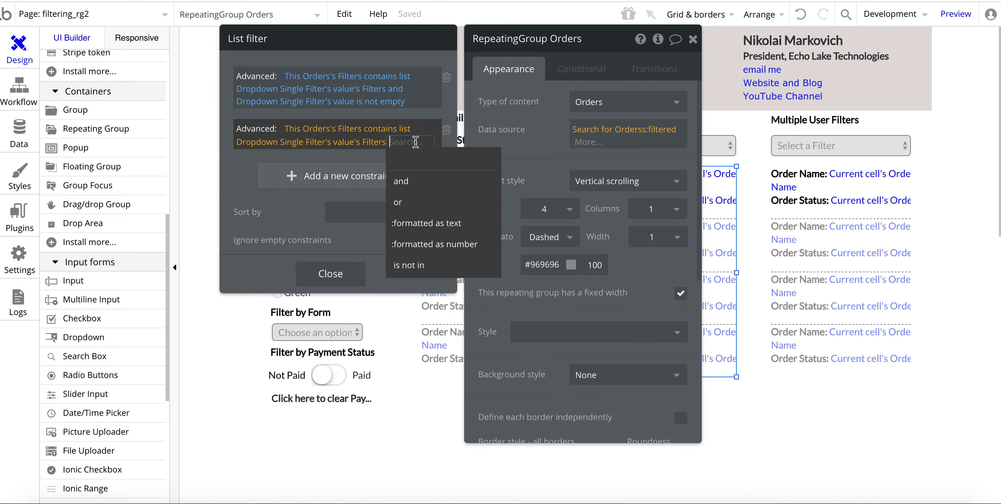
{"action": "left_click", "coordinate": [406, 183]}
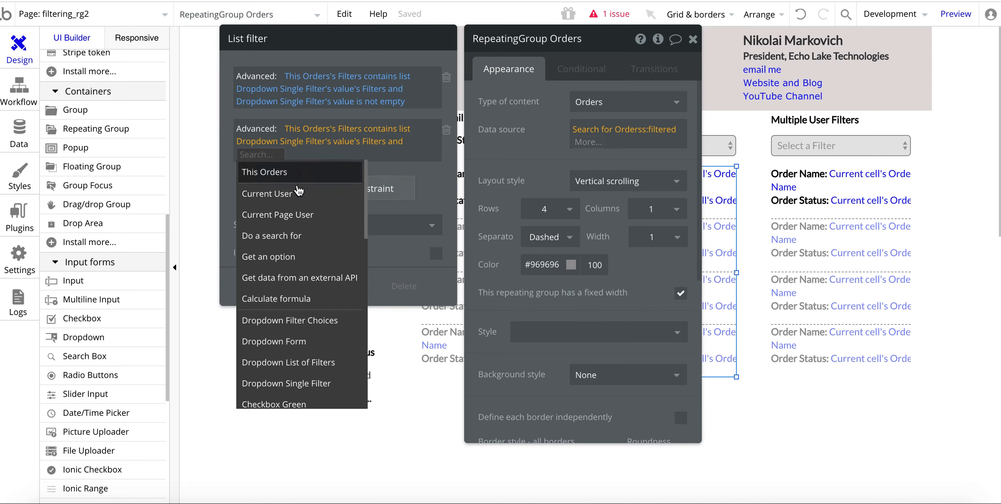
{"action": "left_click", "coordinate": [289, 383]}
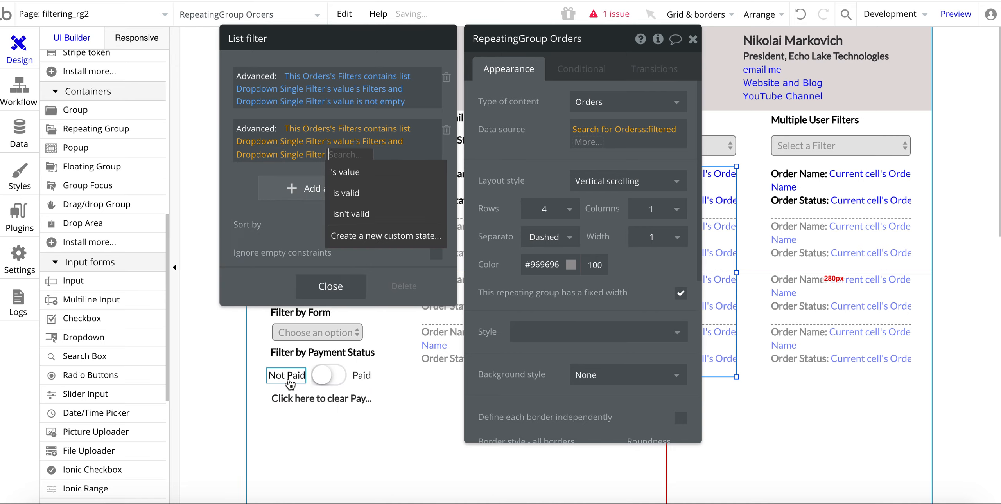
{"action": "left_click", "coordinate": [350, 169]}
{"action": "scroll", "coordinate": [391, 243], "scroll_direction": "down", "scroll_amount": 10}
{"action": "scroll", "coordinate": [393, 273], "scroll_direction": "down", "scroll_amount": 15}
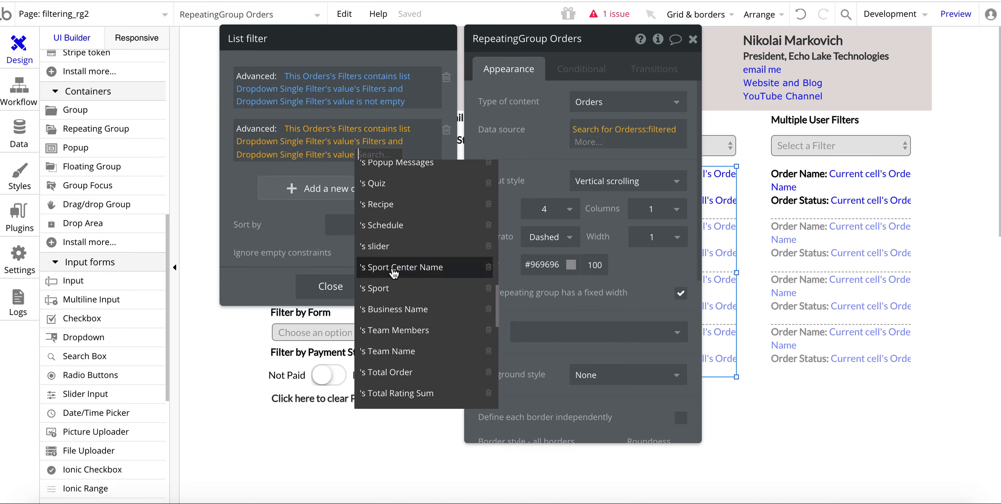
{"action": "scroll", "coordinate": [393, 274], "scroll_direction": "down", "scroll_amount": 2}
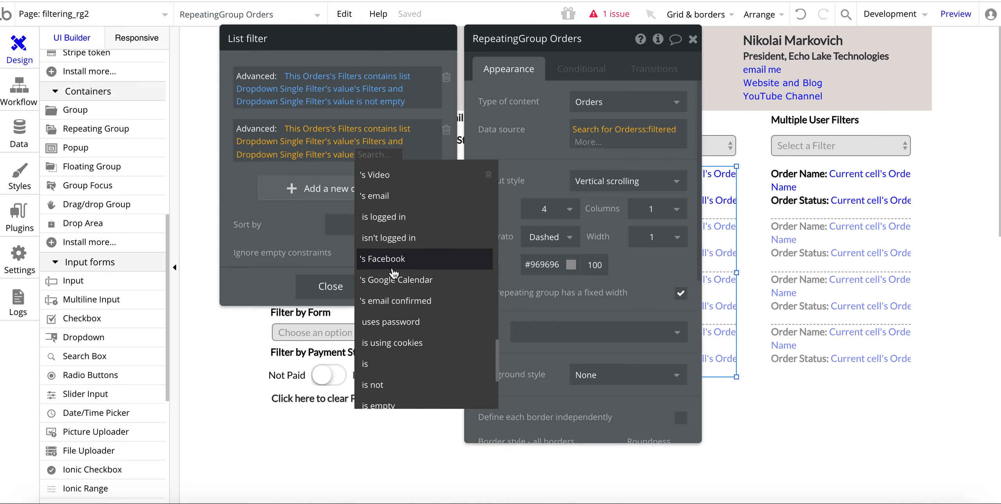
{"action": "scroll", "coordinate": [393, 274], "scroll_direction": "down", "scroll_amount": 8}
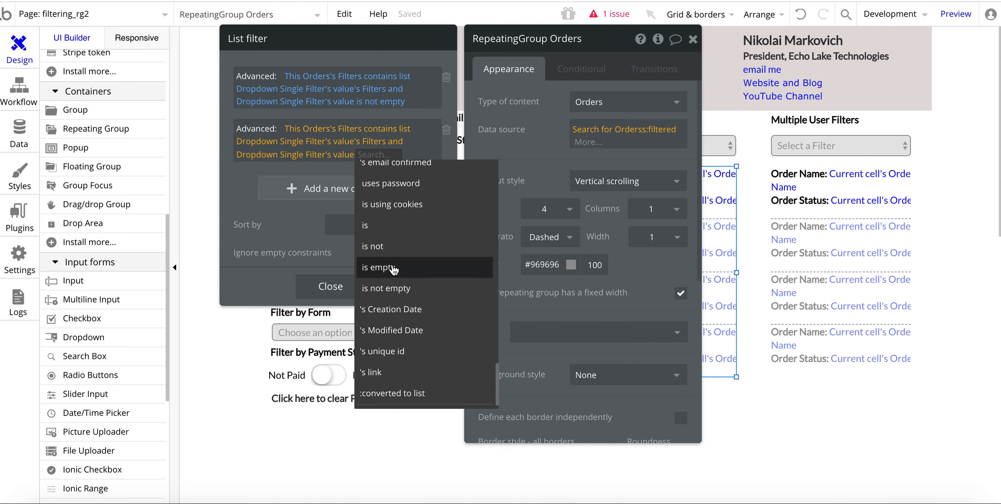
{"action": "left_click", "coordinate": [389, 289]}
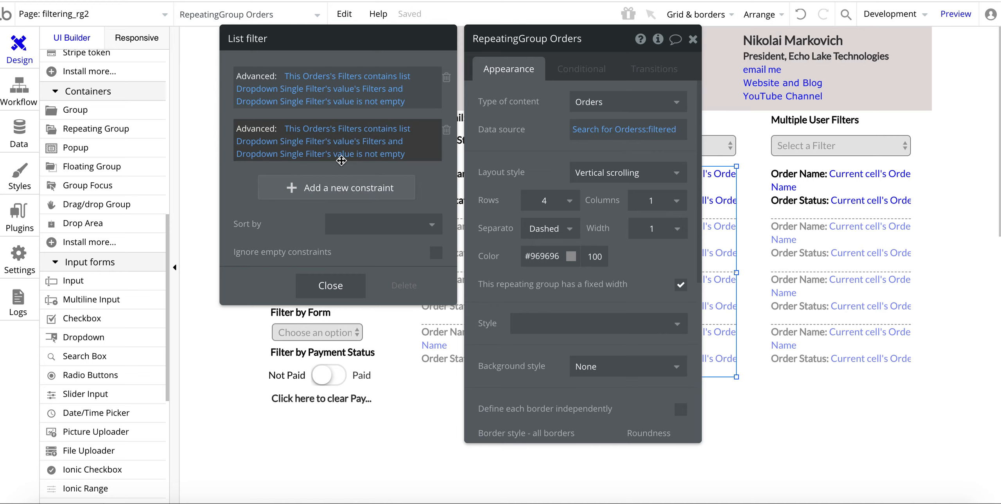
Step: Delete the second advanced constraint from the list filter and move the repeating group's property editor clear of the filter columns
{"action": "left_click", "coordinate": [447, 132]}
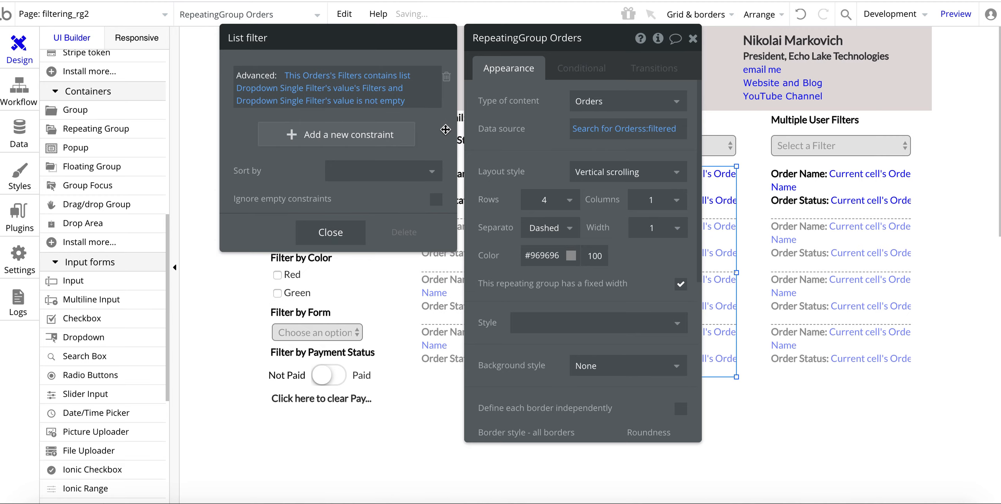
{"action": "left_click", "coordinate": [547, 159]}
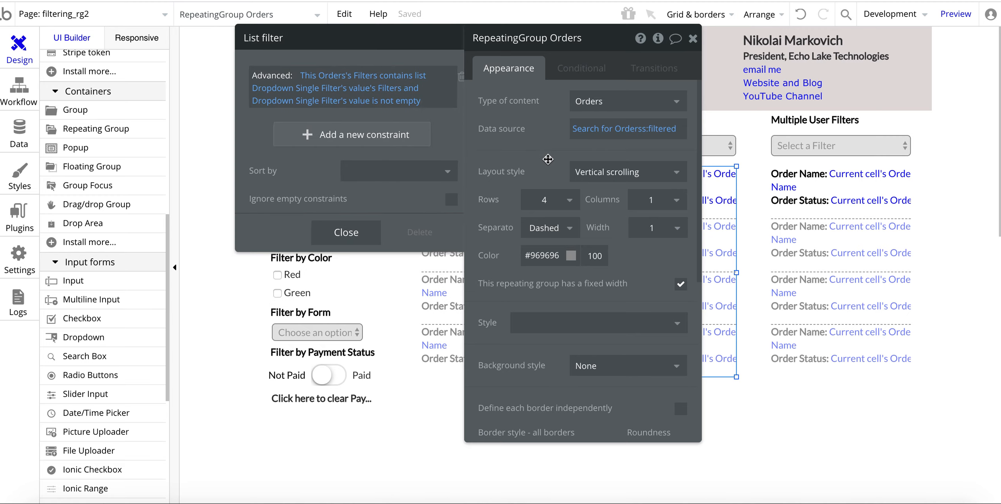
{"action": "left_click_drag", "start_coordinate": [548, 159], "coordinate": [318, 179]}
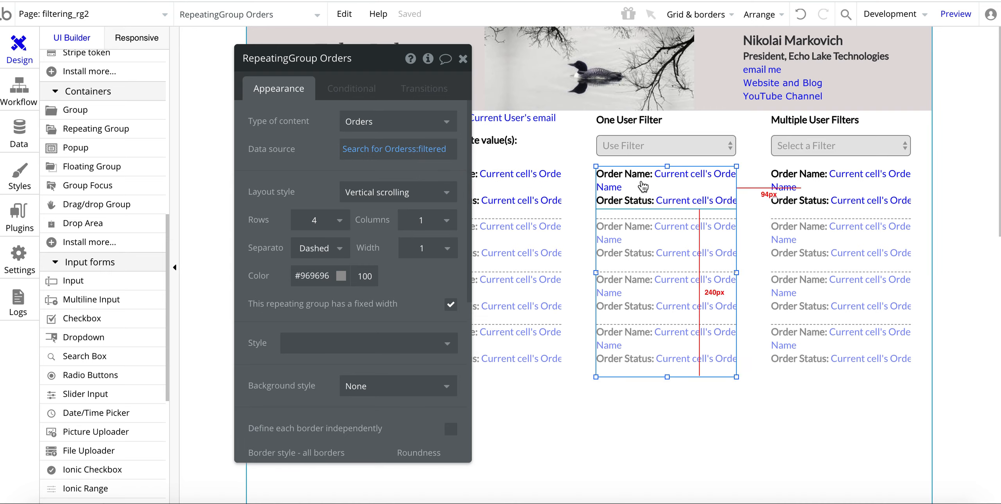
Step: Review the settings of Dropdown Single Filter, its repeating group and Dropdown List of Filters, including the latter's Filters type of choices
{"action": "left_click", "coordinate": [622, 144]}
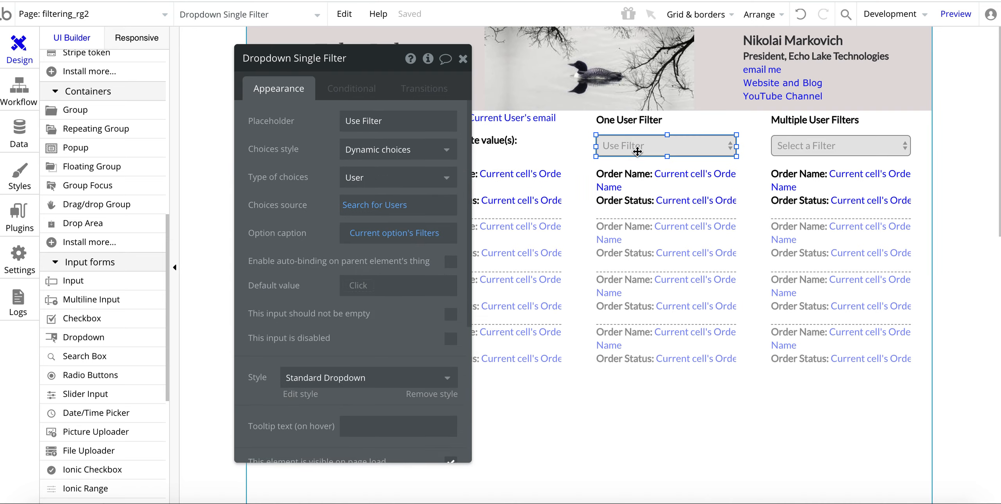
{"action": "left_click", "coordinate": [683, 276]}
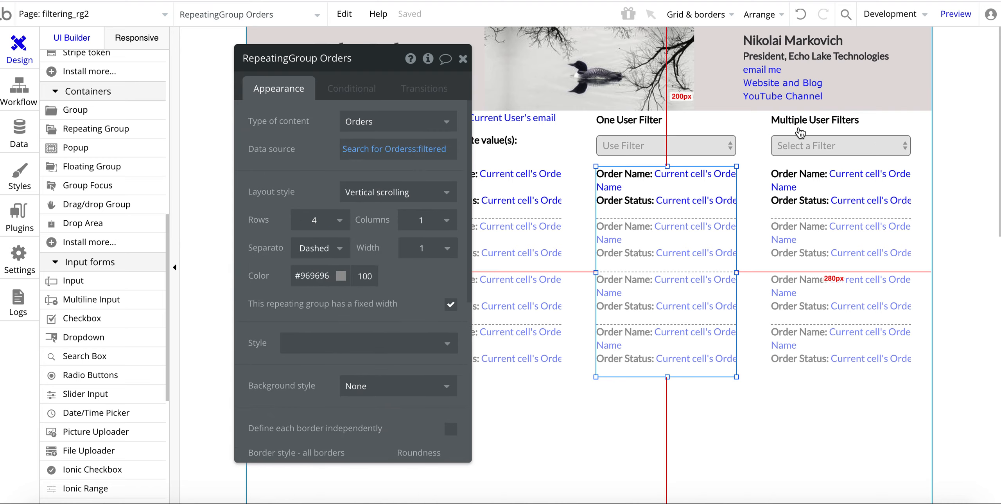
{"action": "left_click", "coordinate": [805, 151]}
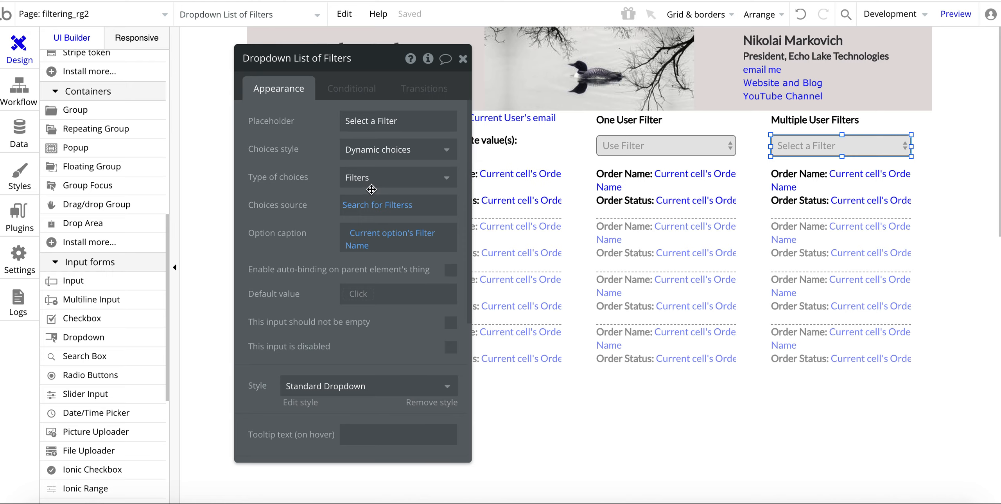
{"action": "left_click", "coordinate": [366, 179]}
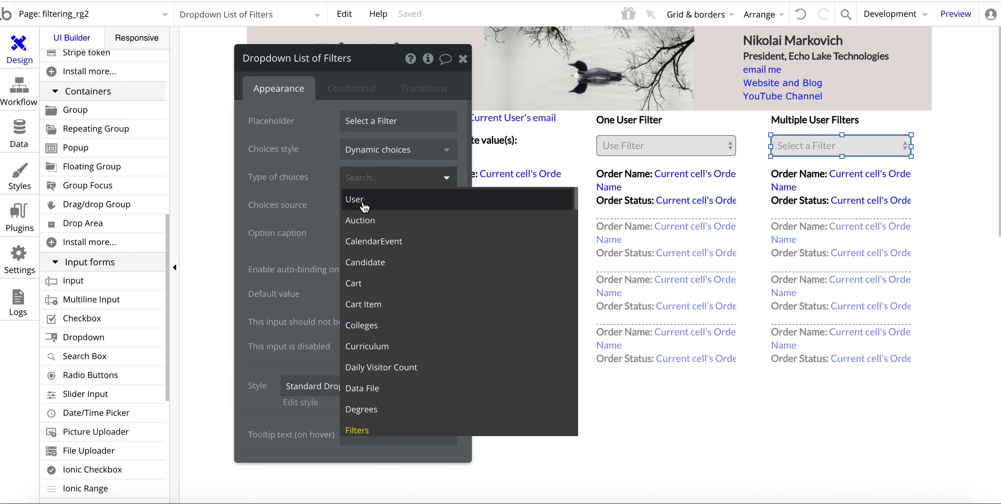
{"action": "left_click", "coordinate": [357, 430]}
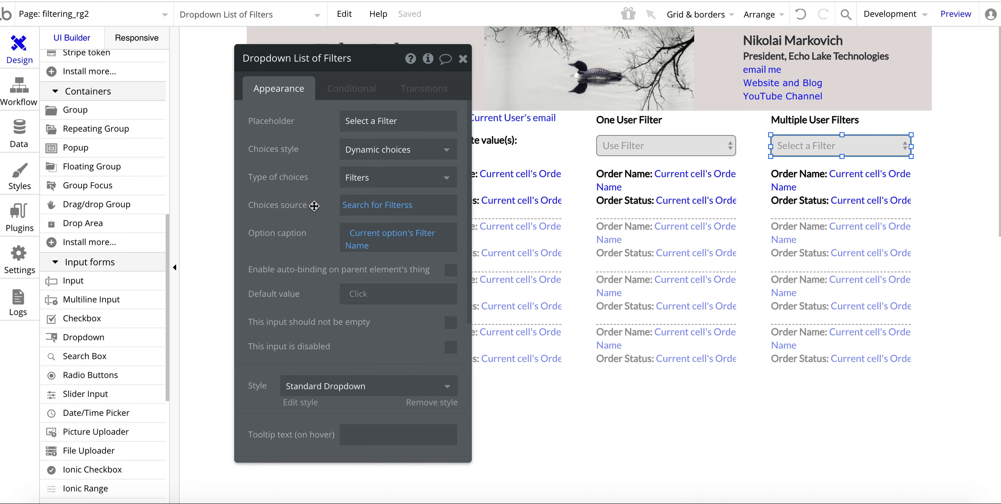
Step: Open the Filters data type in the database and examine its Filter, Filter Name and User fields
{"action": "left_click", "coordinate": [13, 139]}
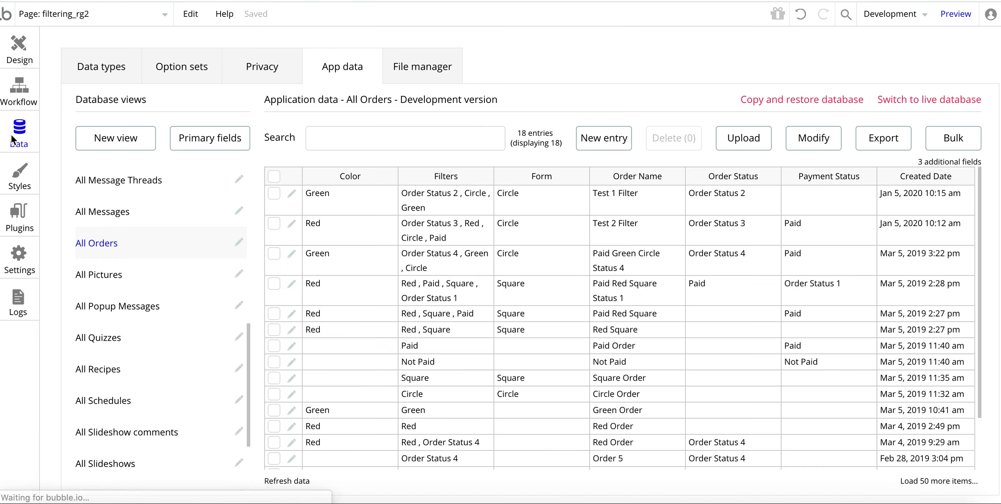
{"action": "scroll", "coordinate": [123, 252], "scroll_direction": "up", "scroll_amount": 4}
{"action": "scroll", "coordinate": [123, 254], "scroll_direction": "up", "scroll_amount": 1}
{"action": "scroll", "coordinate": [98, 236], "scroll_direction": "down", "scroll_amount": 8}
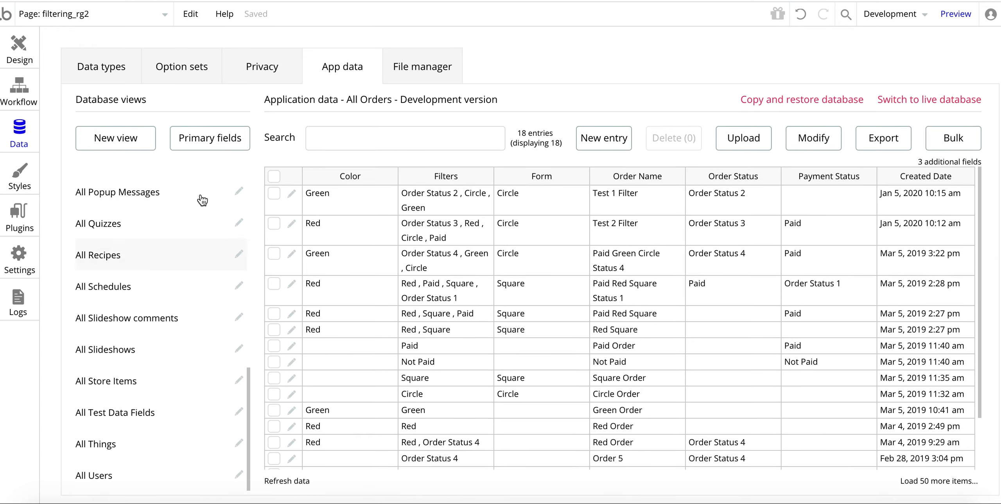
{"action": "left_click", "coordinate": [94, 68]}
{"action": "scroll", "coordinate": [145, 213], "scroll_direction": "down", "scroll_amount": 8}
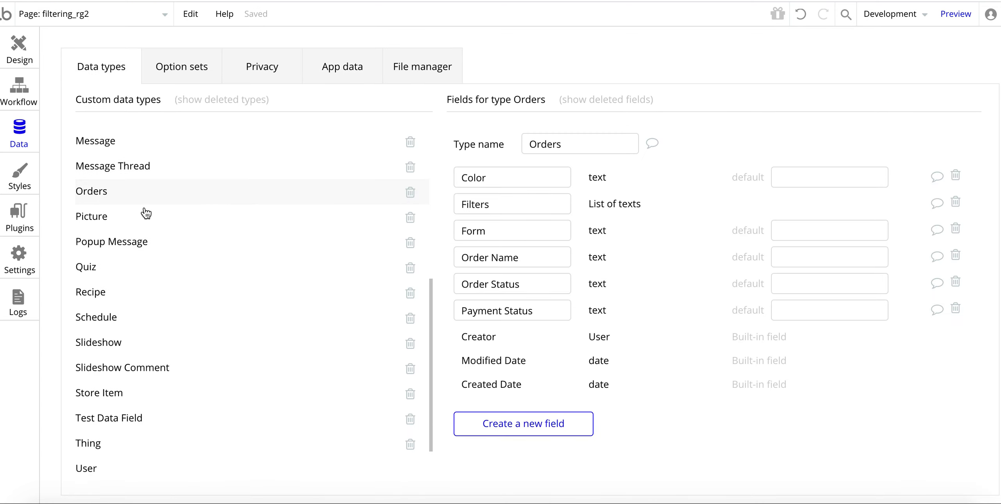
{"action": "scroll", "coordinate": [170, 352], "scroll_direction": "up", "scroll_amount": 7}
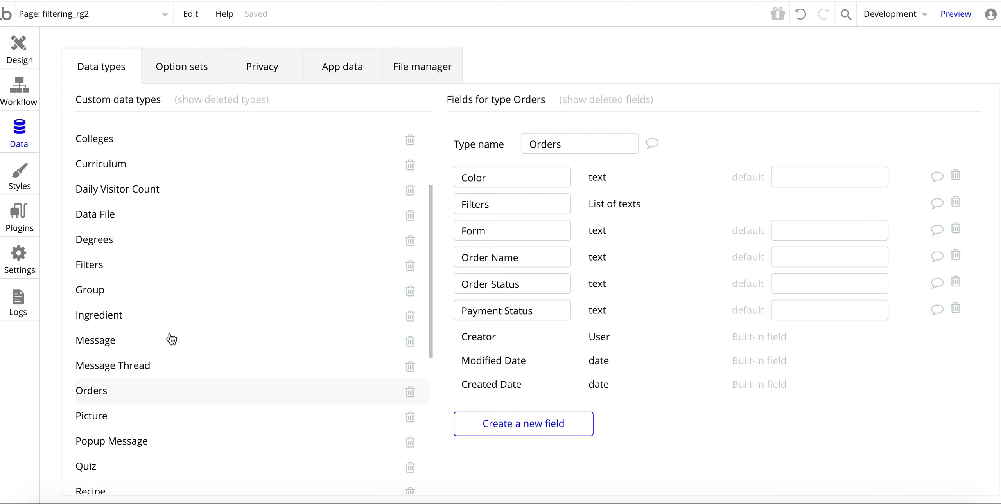
{"action": "scroll", "coordinate": [149, 222], "scroll_direction": "up", "scroll_amount": 3}
{"action": "scroll", "coordinate": [150, 222], "scroll_direction": "down", "scroll_amount": 1}
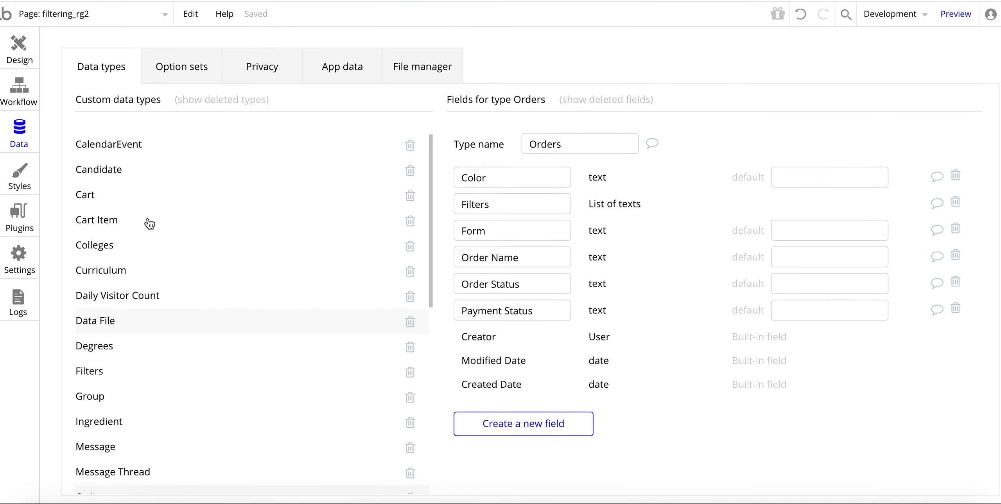
{"action": "left_click", "coordinate": [95, 370]}
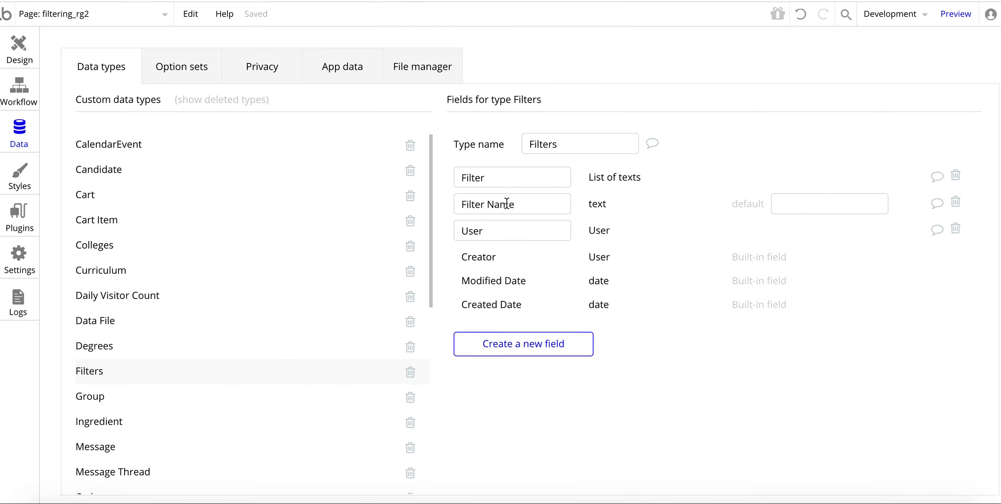
{"action": "mouse_move", "coordinate": [491, 175]}
{"action": "mouse_move", "coordinate": [517, 206]}
Step: Review the All Filters entries in the app data and examine the filter list of the Test 2 entry
{"action": "left_click", "coordinate": [334, 67]}
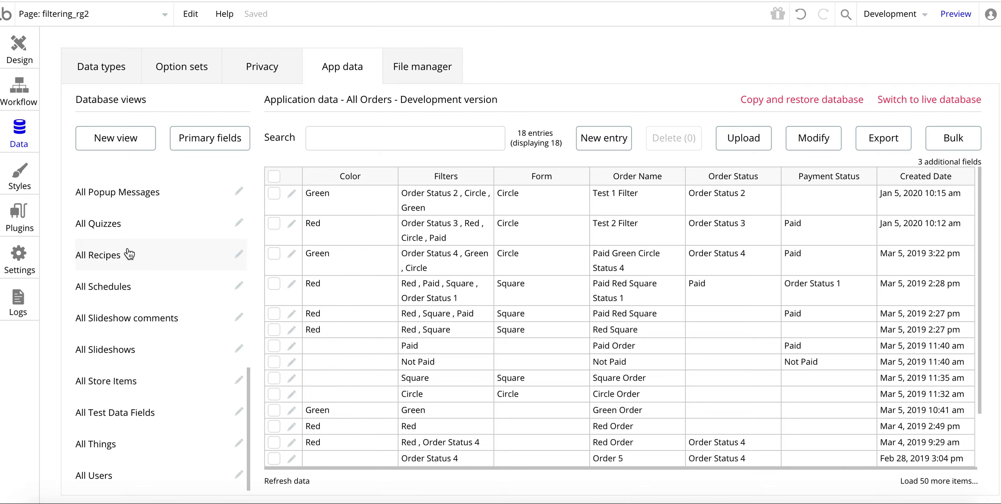
{"action": "scroll", "coordinate": [129, 254], "scroll_direction": "up", "scroll_amount": 8}
{"action": "scroll", "coordinate": [129, 253], "scroll_direction": "up", "scroll_amount": 2}
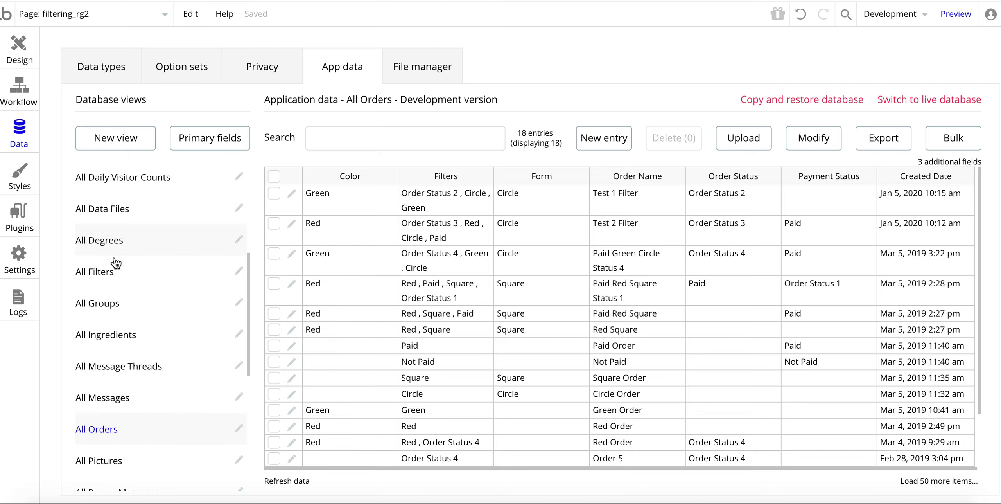
{"action": "left_click", "coordinate": [108, 273]}
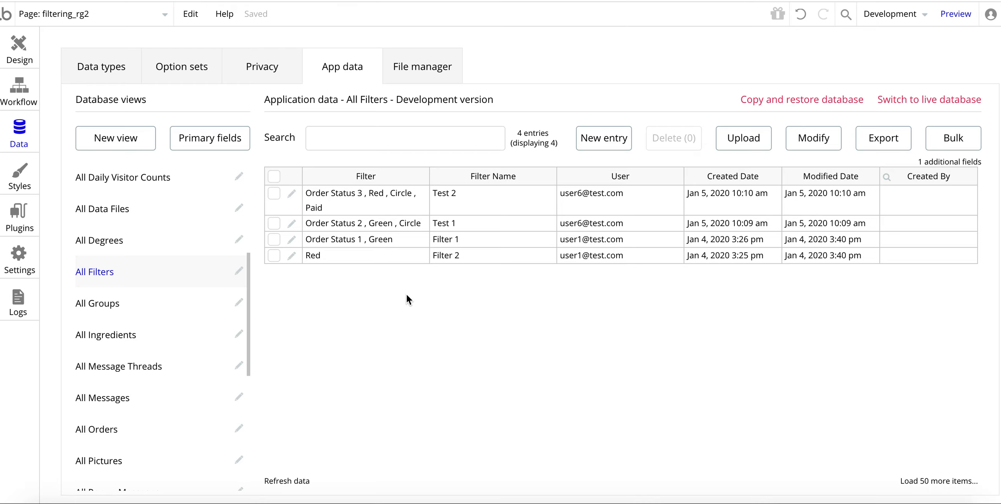
{"action": "left_click", "coordinate": [291, 194]}
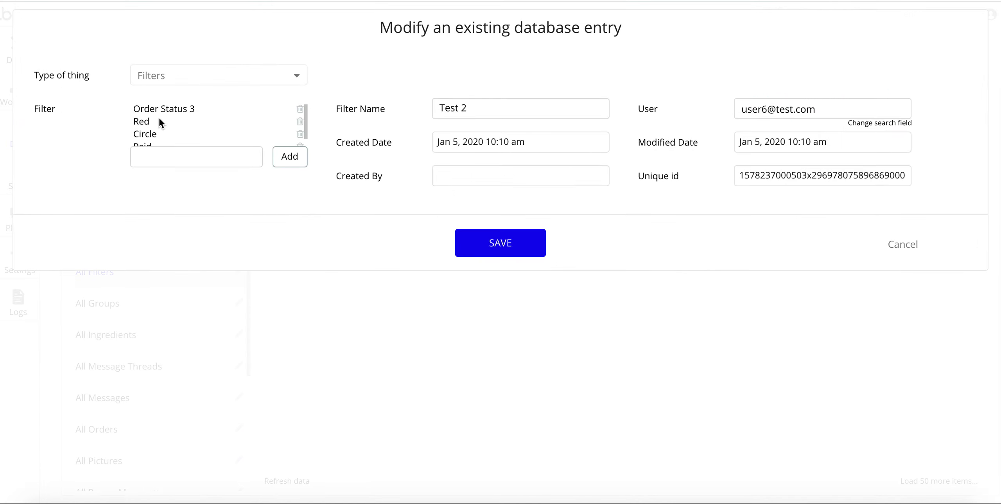
{"action": "scroll", "coordinate": [184, 128], "scroll_direction": "down", "scroll_amount": 1}
{"action": "scroll", "coordinate": [184, 128], "scroll_direction": "up", "scroll_amount": 1}
{"action": "left_click", "coordinate": [911, 246]}
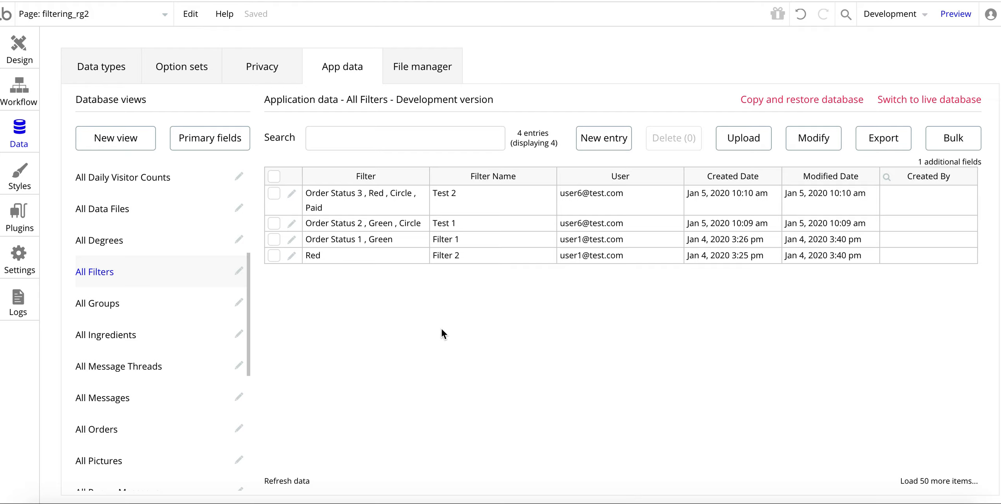
Step: Start a new Filters entry, add Red to its Filter list and set the Filter Name to Test
{"action": "left_click", "coordinate": [603, 138]}
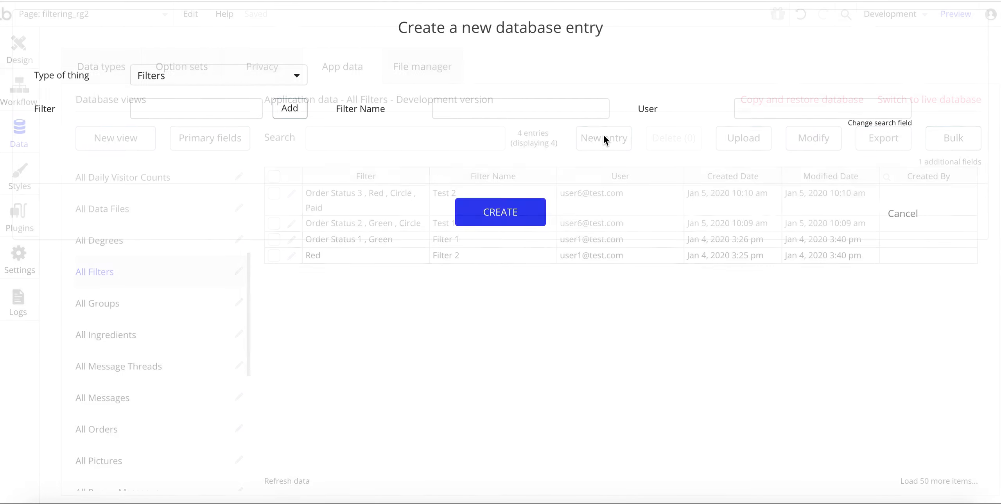
{"action": "left_click", "coordinate": [192, 109]}
{"action": "type", "text": "Red"}
{"action": "left_click", "coordinate": [279, 114]}
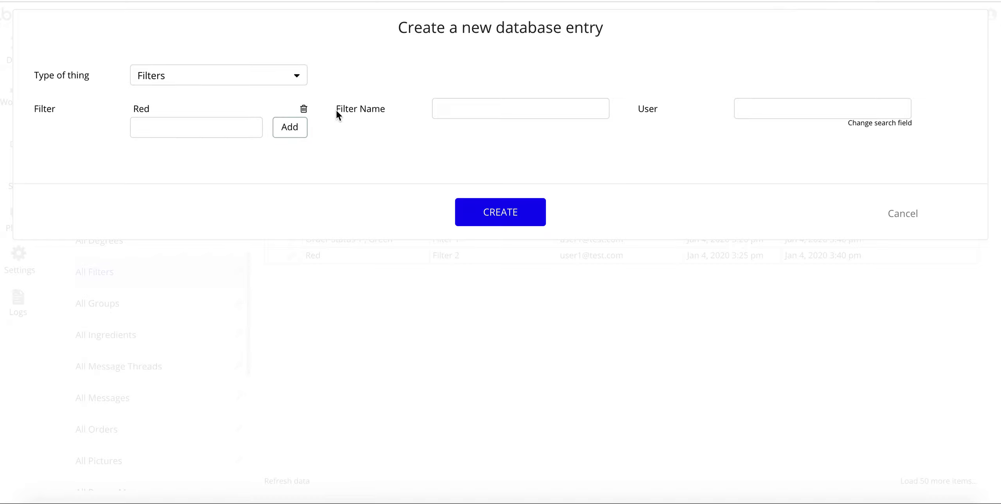
{"action": "left_click", "coordinate": [465, 111]}
{"action": "type", "text": "Test"}
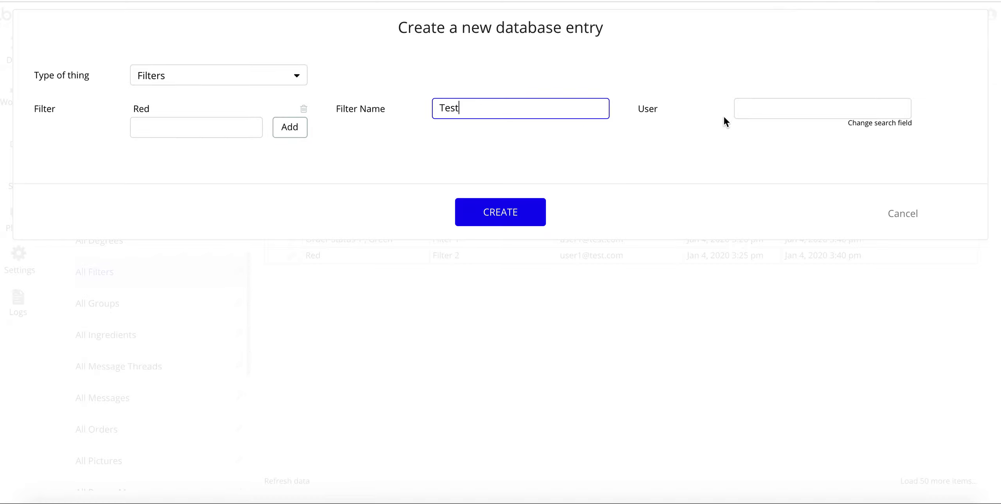
Step: Assign the test user's e-mail to the entry's User field and create the entry
{"action": "left_click", "coordinate": [748, 105]}
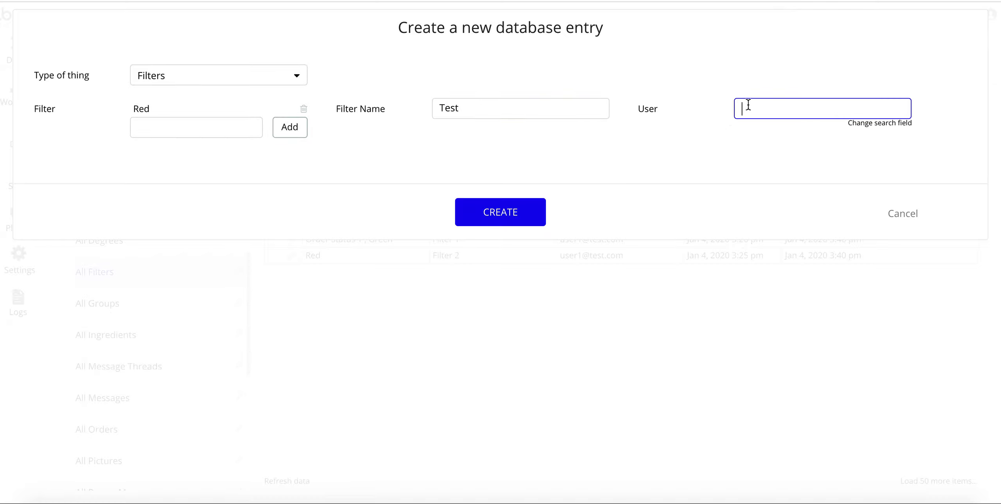
{"action": "type", "text": "user6"}
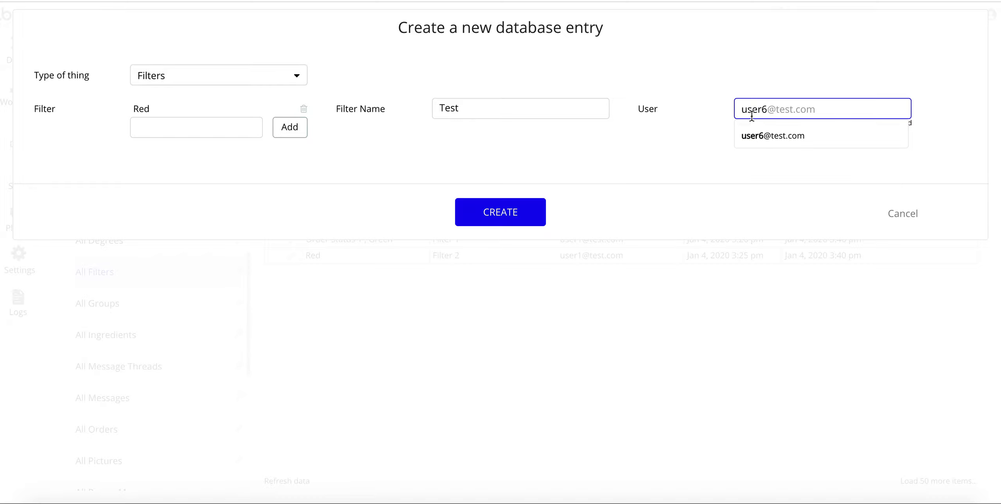
{"action": "left_click", "coordinate": [759, 142]}
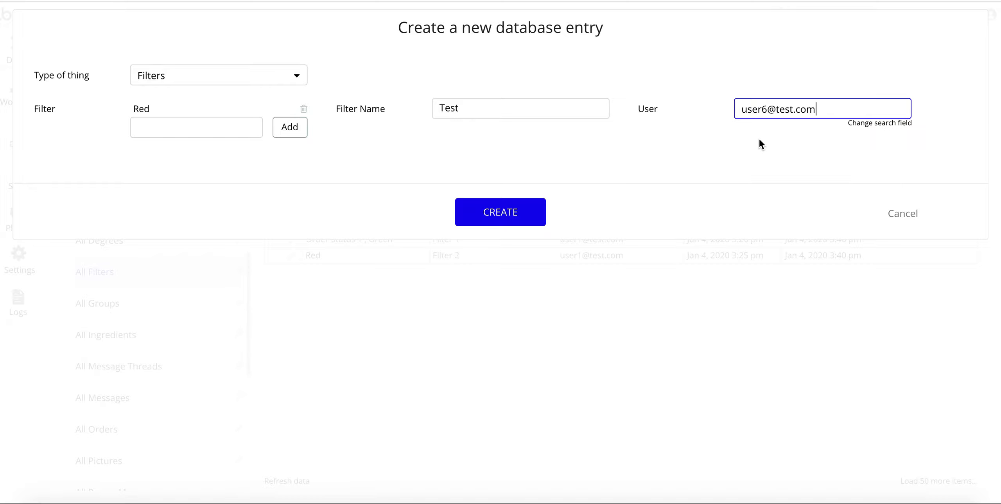
{"action": "left_click", "coordinate": [496, 215]}
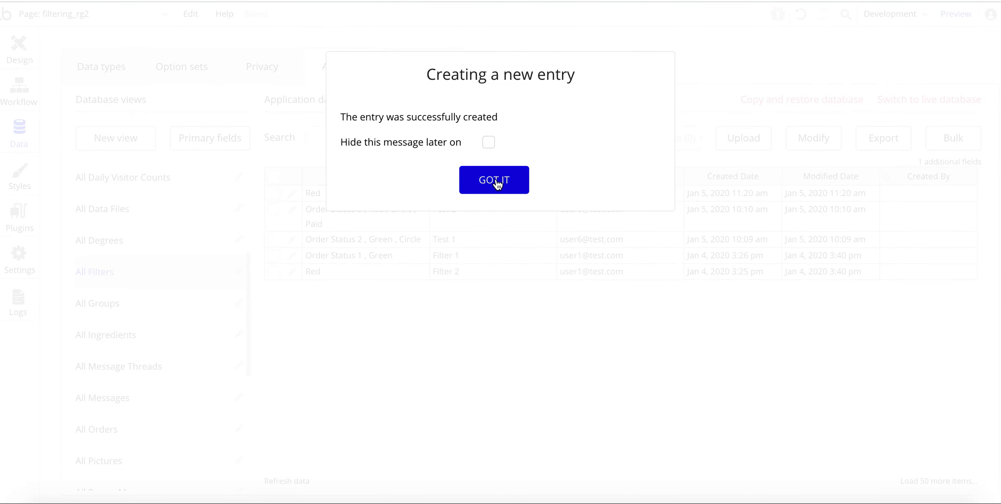
{"action": "left_click", "coordinate": [495, 180]}
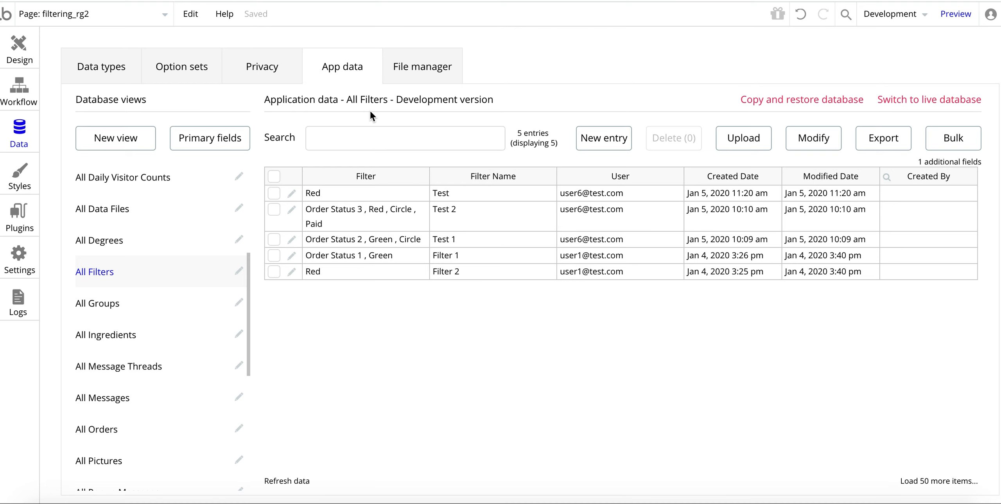
Step: Back in the page design, check Dropdown List of Filters' choices style, type of choices and the constraint and sorting of its choices source
{"action": "left_click", "coordinate": [19, 49]}
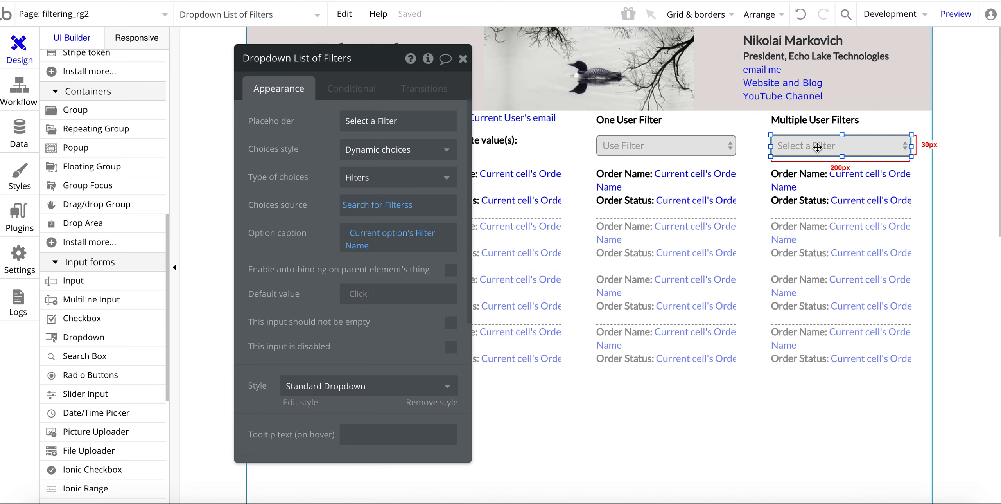
{"action": "left_click", "coordinate": [365, 149]}
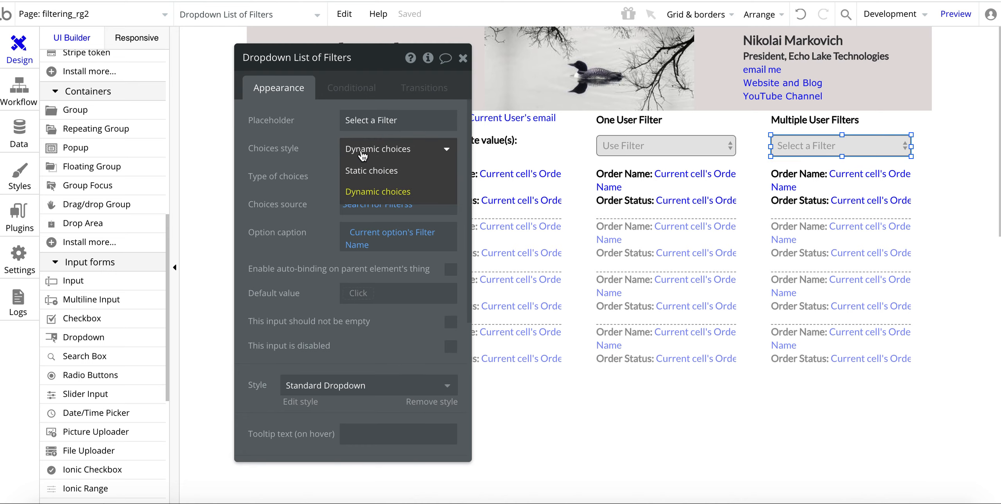
{"action": "left_click", "coordinate": [362, 200]}
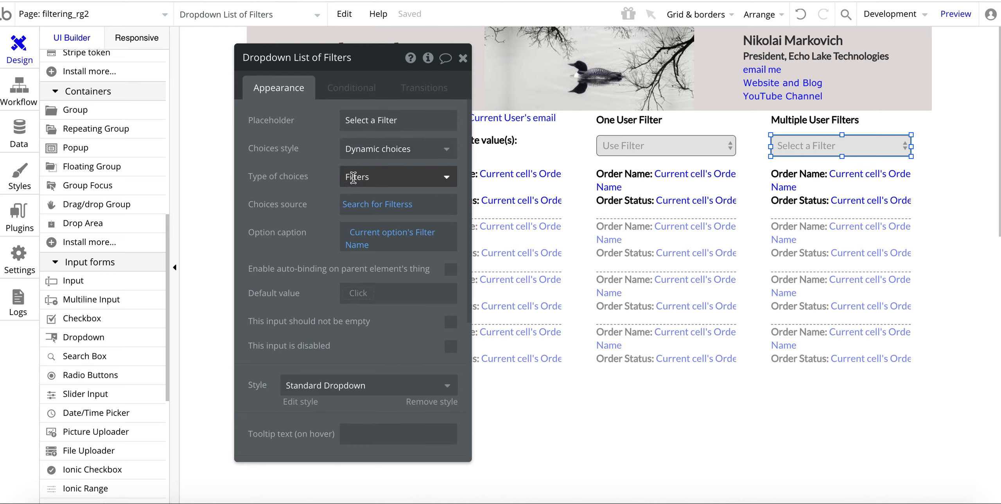
{"action": "left_click", "coordinate": [354, 177]}
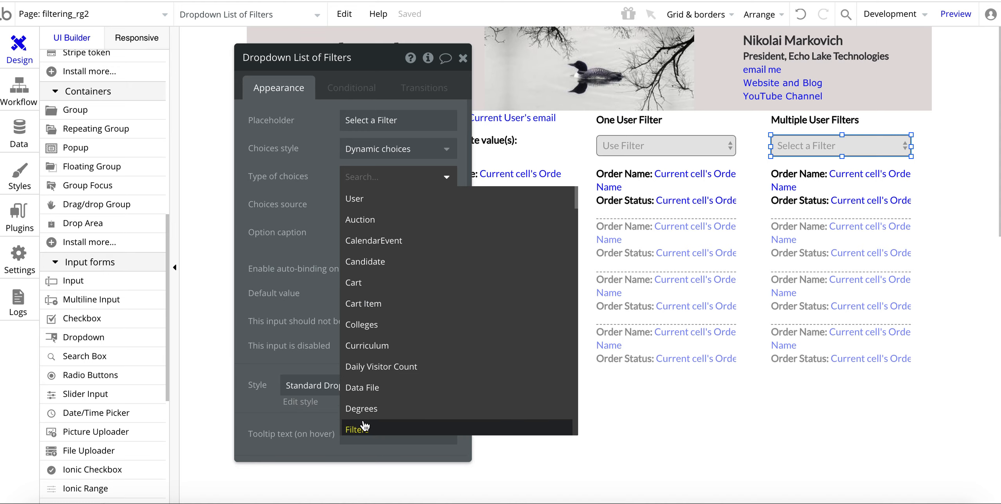
{"action": "left_click", "coordinate": [313, 191]}
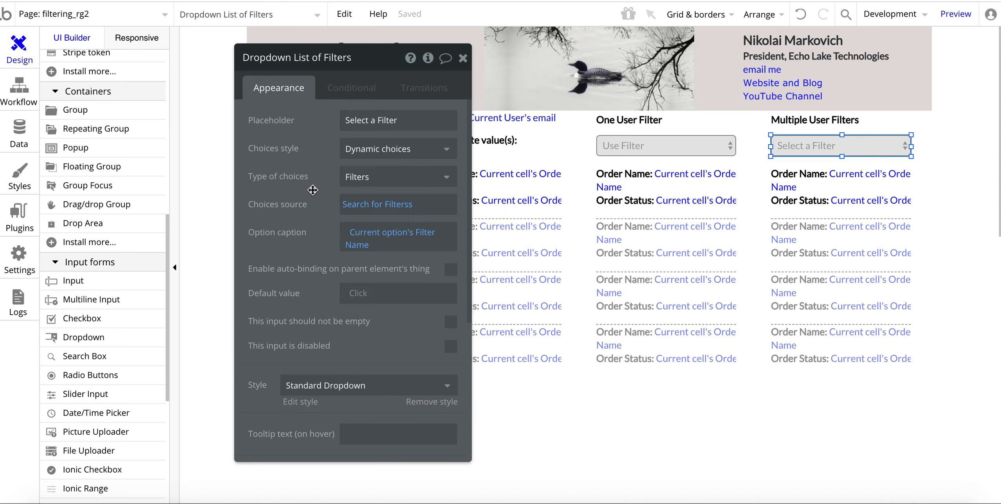
{"action": "left_click", "coordinate": [363, 214]}
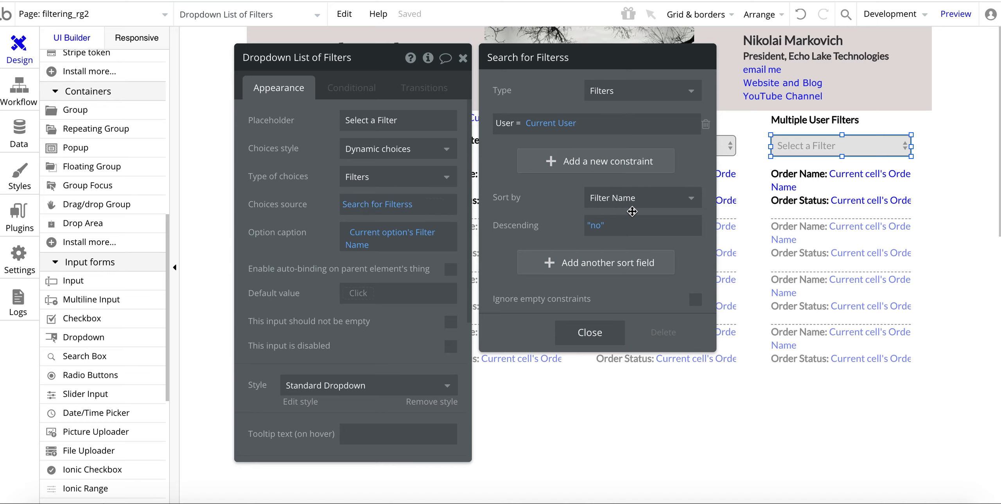
{"action": "left_click", "coordinate": [289, 187]}
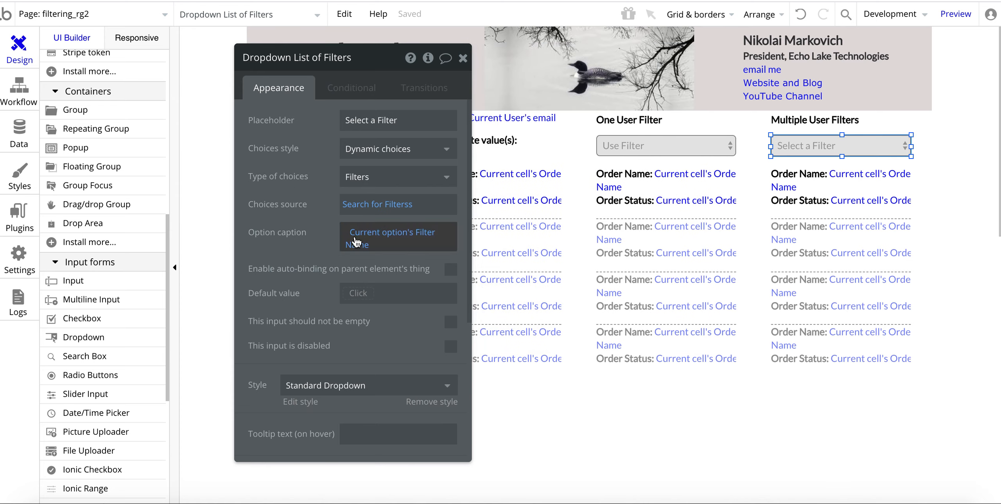
Step: Set the option caption of Dropdown List of Filters to Current option's Filter Name
{"action": "left_click", "coordinate": [361, 235]}
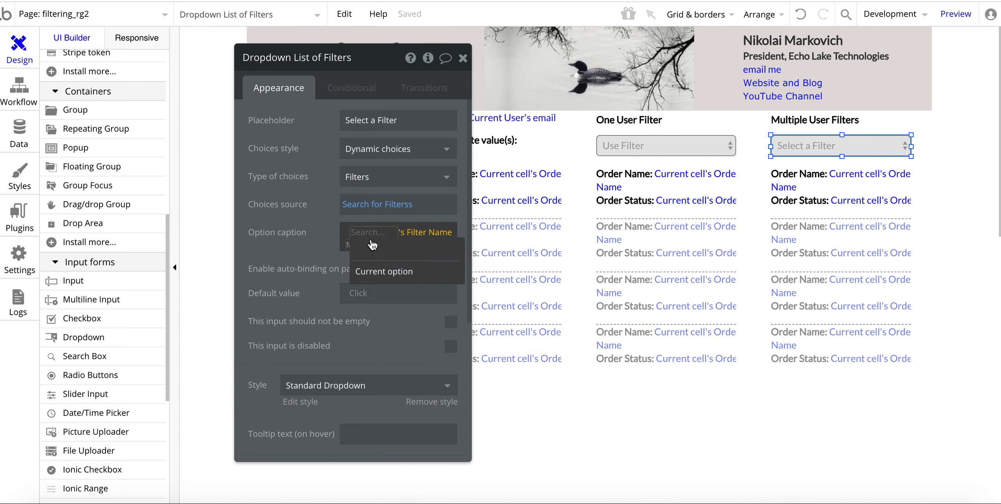
{"action": "left_click", "coordinate": [372, 271]}
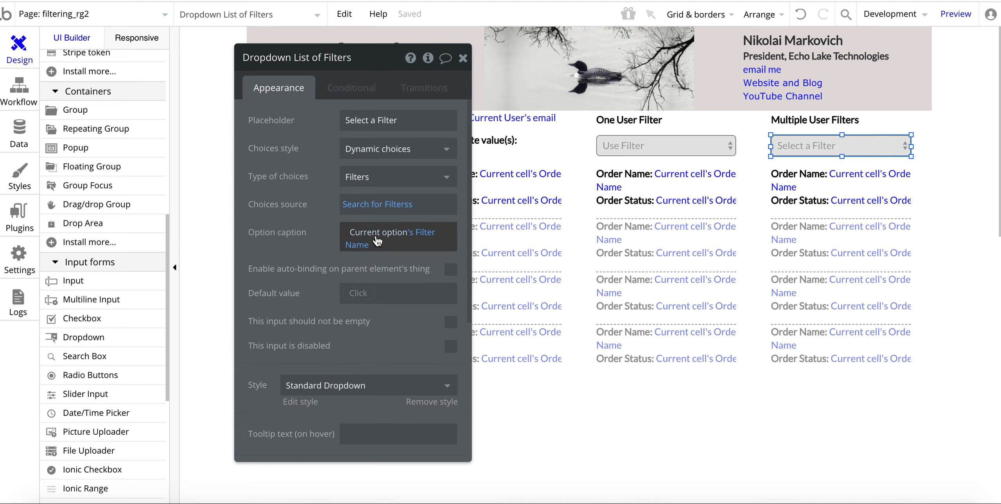
{"action": "left_click", "coordinate": [421, 236]}
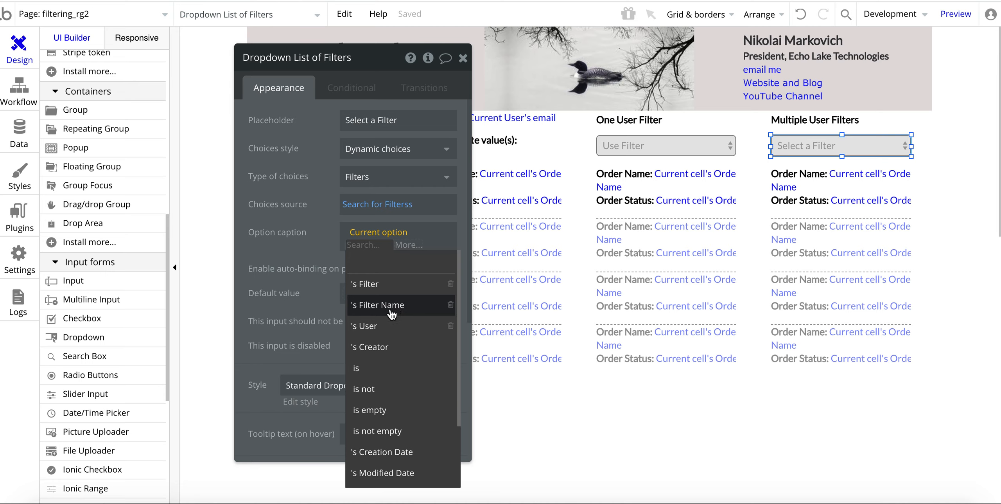
{"action": "left_click", "coordinate": [366, 304]}
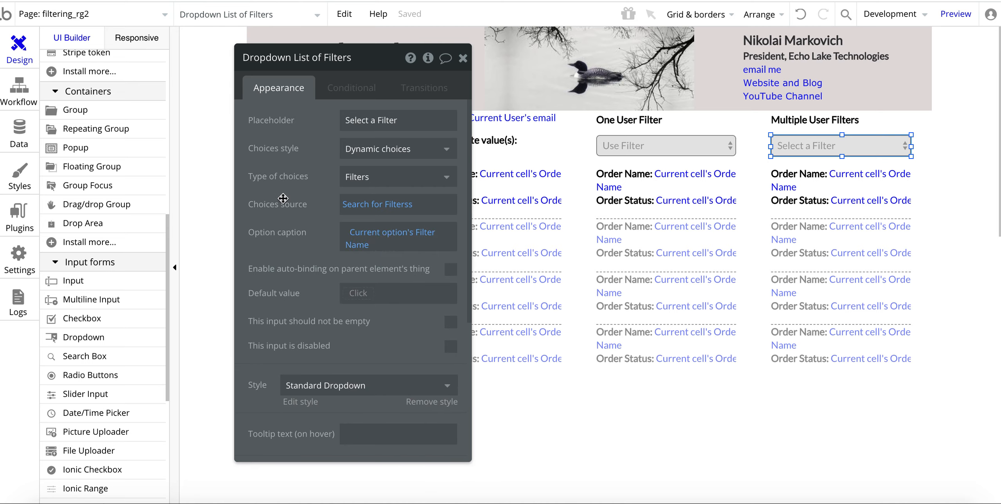
Step: Compare the One User Filter and Multiple User Filters repeating groups and inspect the latter's Orders search
{"action": "left_click", "coordinate": [818, 250]}
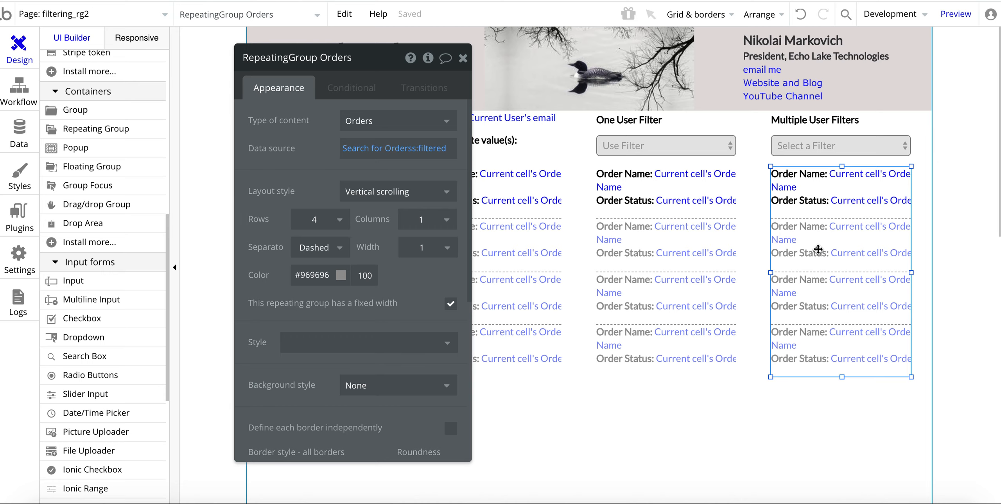
{"action": "left_click", "coordinate": [679, 245]}
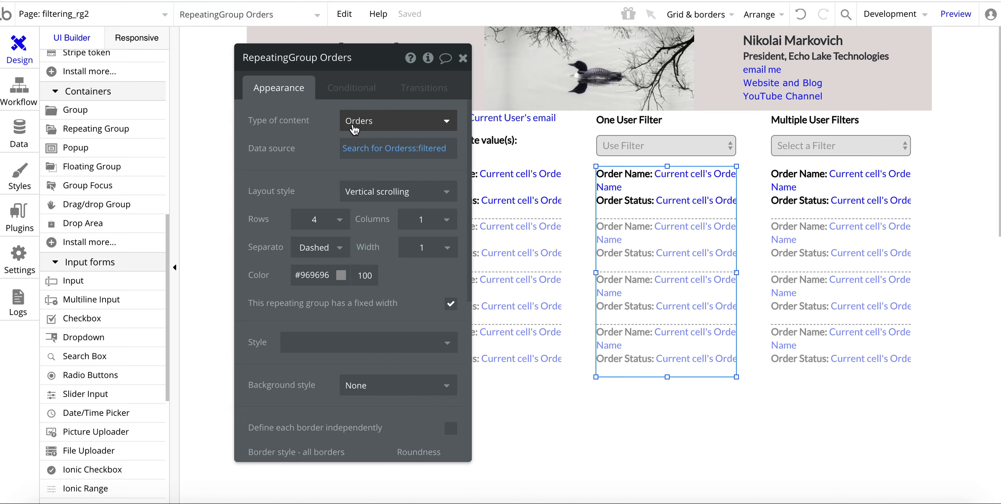
{"action": "left_click", "coordinate": [818, 325]}
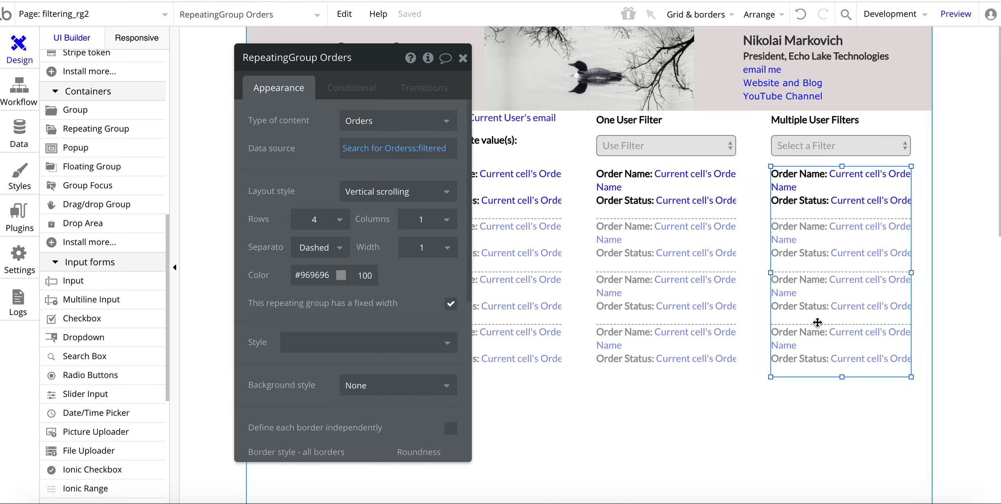
{"action": "left_click", "coordinate": [353, 147]}
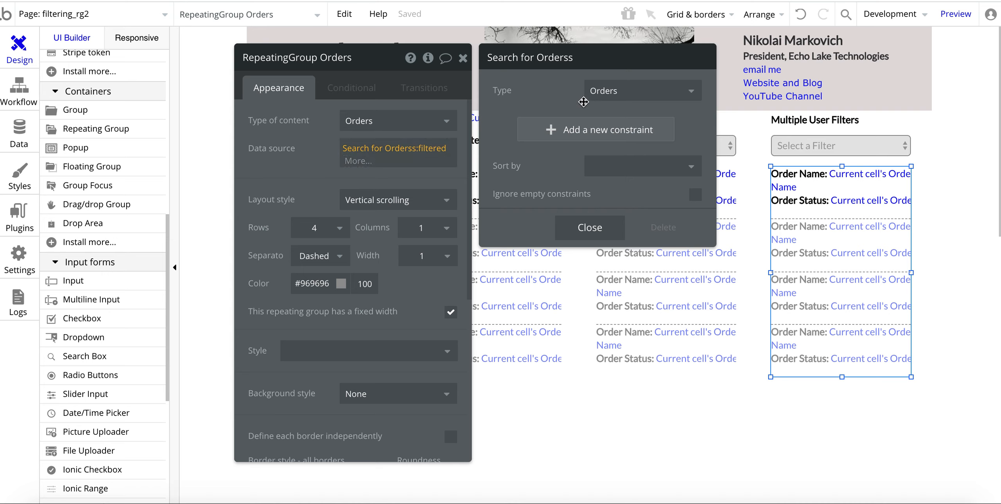
{"action": "left_click", "coordinate": [725, 309]}
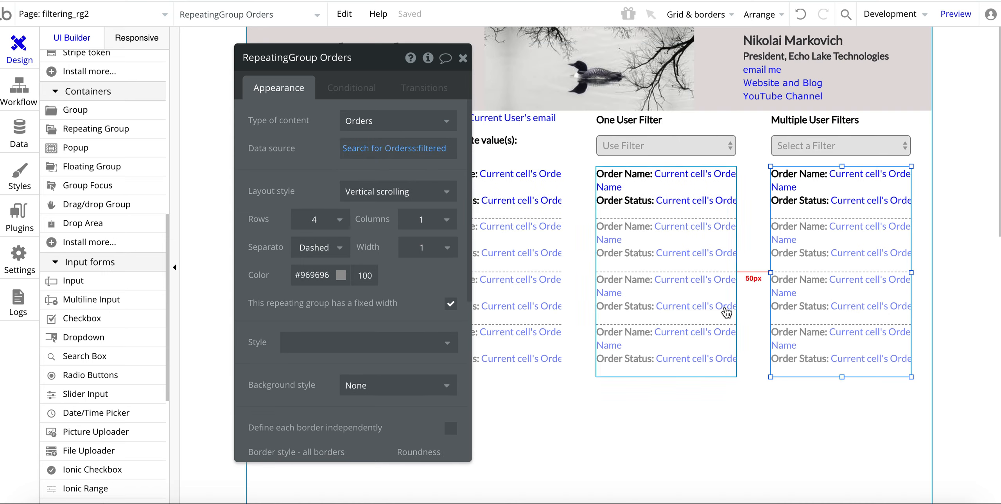
Step: Inspect the One User Filter group's Orders search and the list filter on the Multiple User Filters group's data source
{"action": "left_click", "coordinate": [433, 149]}
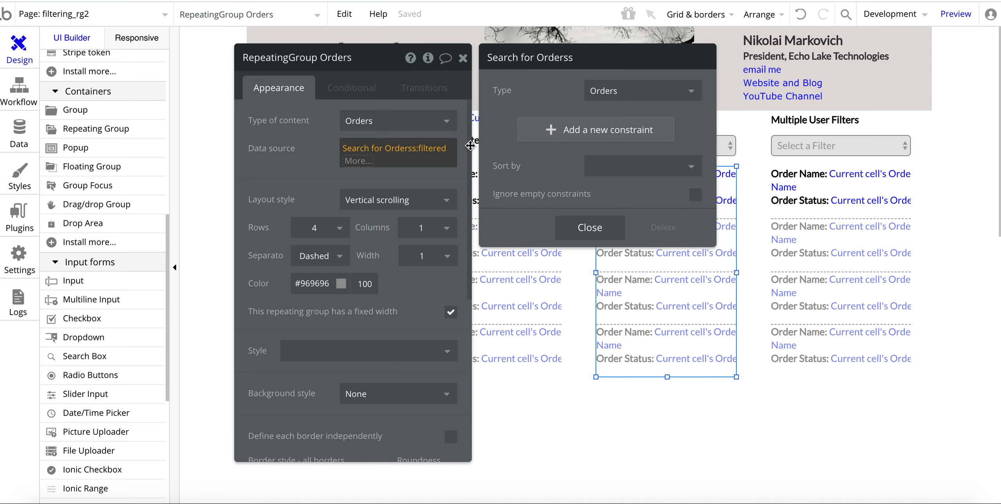
{"action": "left_click", "coordinate": [870, 335]}
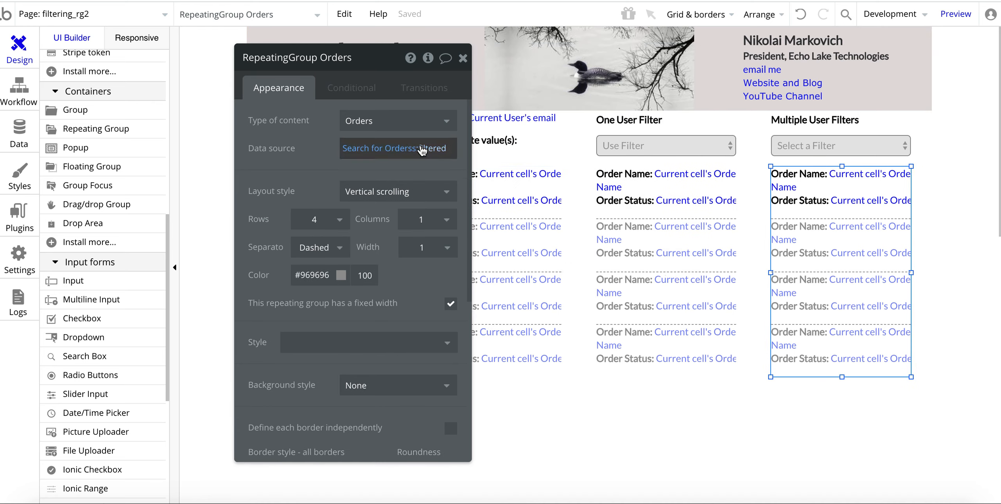
{"action": "left_click", "coordinate": [428, 149]}
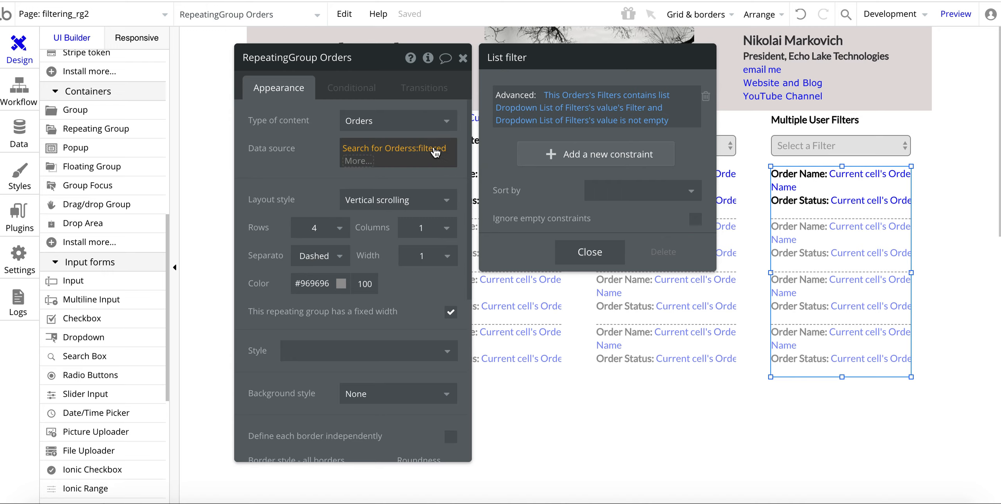
Step: Add a second constraint of type Advanced to the Multiple User Filters group's list filter
{"action": "left_click", "coordinate": [553, 155]}
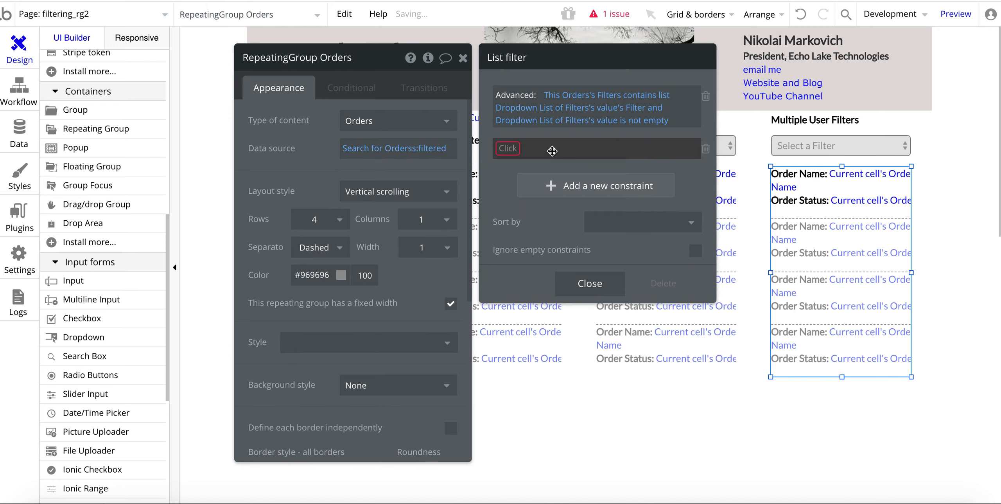
{"action": "left_click", "coordinate": [508, 148]}
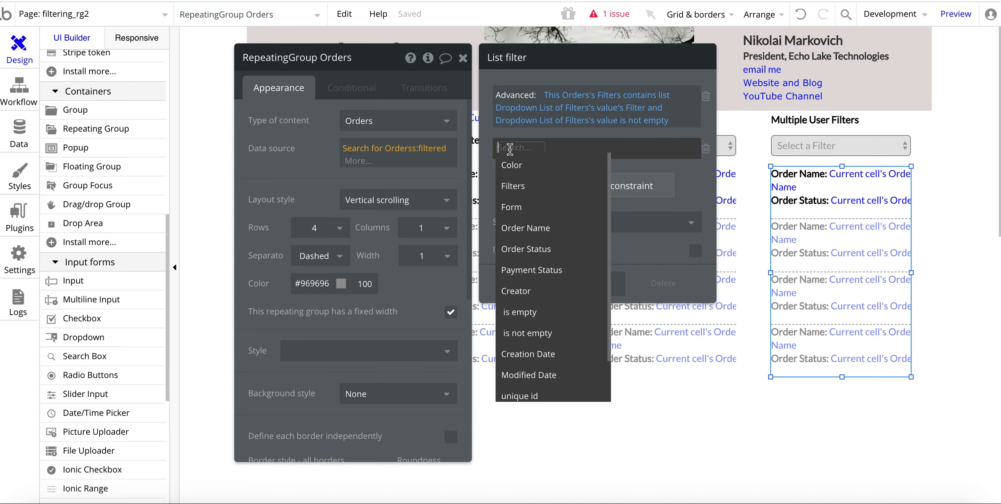
{"action": "scroll", "coordinate": [524, 223], "scroll_direction": "down", "scroll_amount": 1}
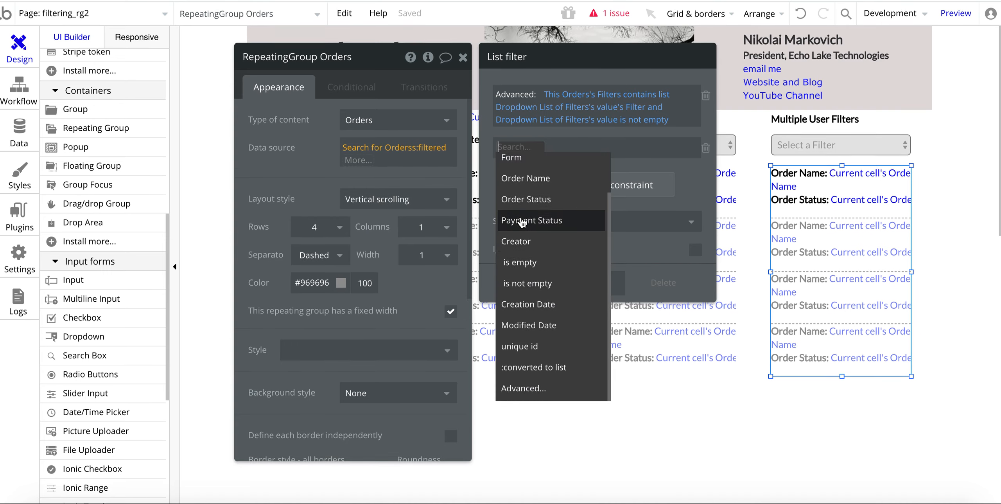
{"action": "left_click", "coordinate": [523, 388]}
Step: Begin the second Advanced constraint's expression with This Orders's Filters contains list
{"action": "left_click", "coordinate": [556, 146]}
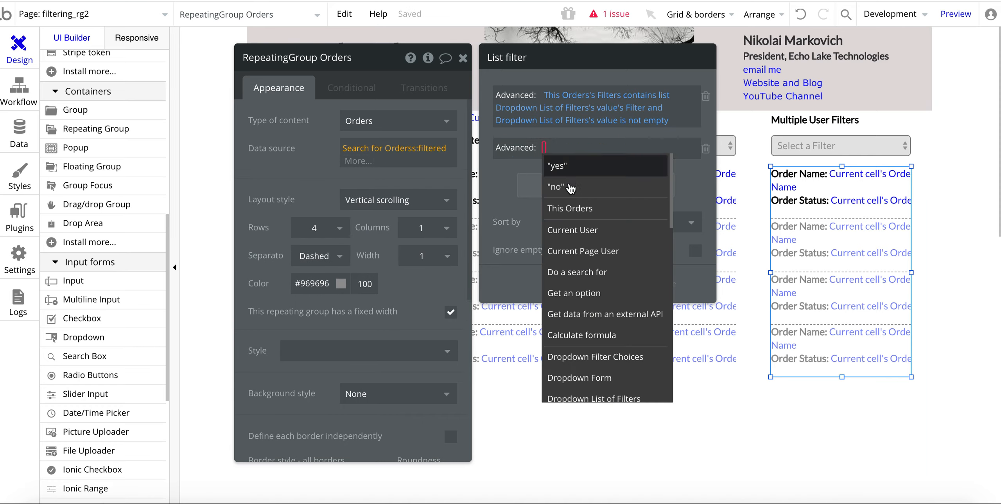
{"action": "scroll", "coordinate": [576, 271], "scroll_direction": "down", "scroll_amount": 2}
{"action": "scroll", "coordinate": [576, 271], "scroll_direction": "down", "scroll_amount": 1}
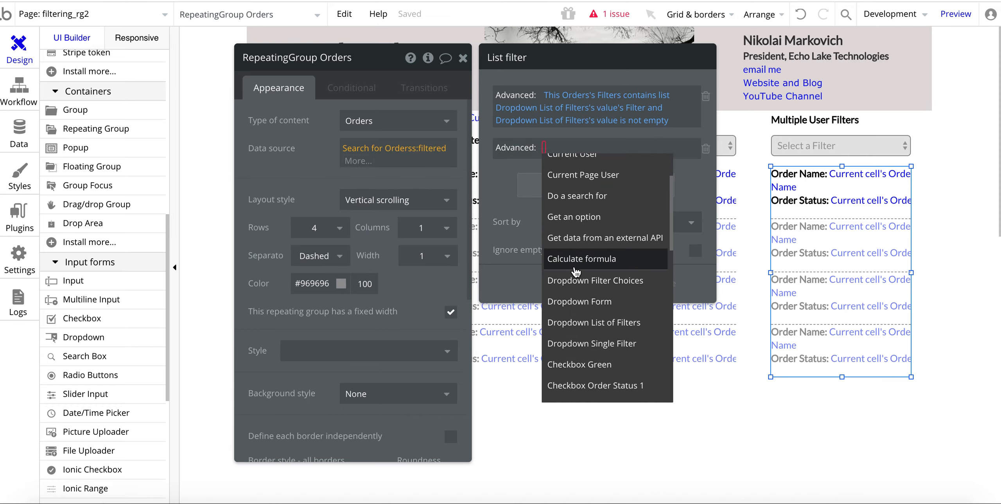
{"action": "scroll", "coordinate": [576, 271], "scroll_direction": "down", "scroll_amount": 1}
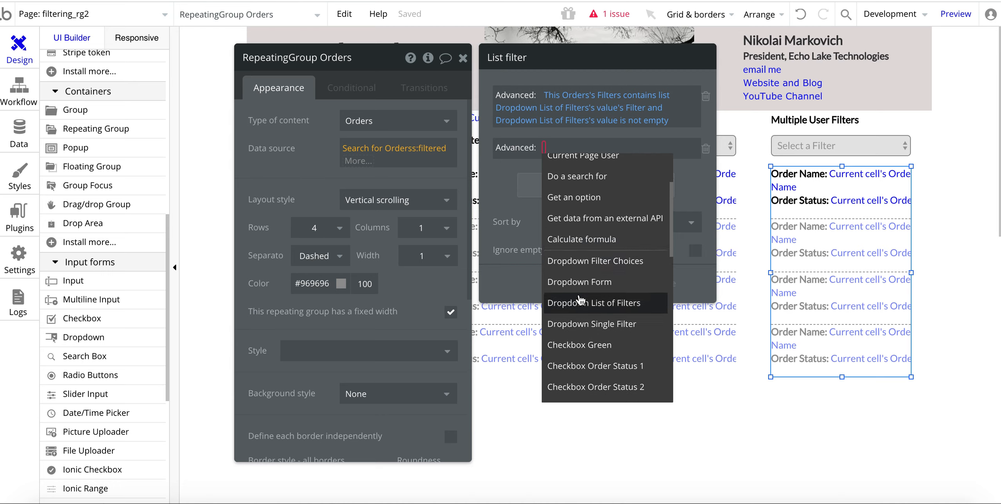
{"action": "mouse_move", "coordinate": [580, 301]}
{"action": "scroll", "coordinate": [571, 219], "scroll_direction": "up", "scroll_amount": 5}
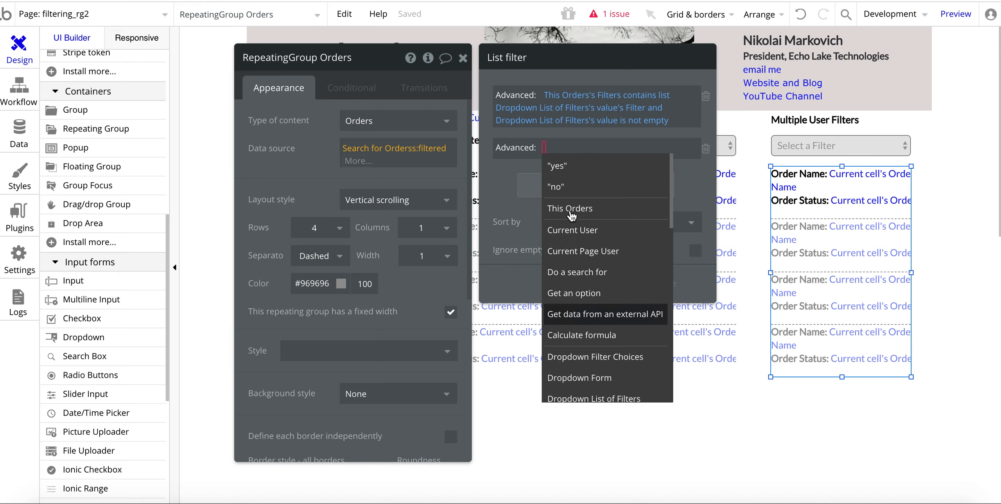
{"action": "left_click", "coordinate": [570, 211]}
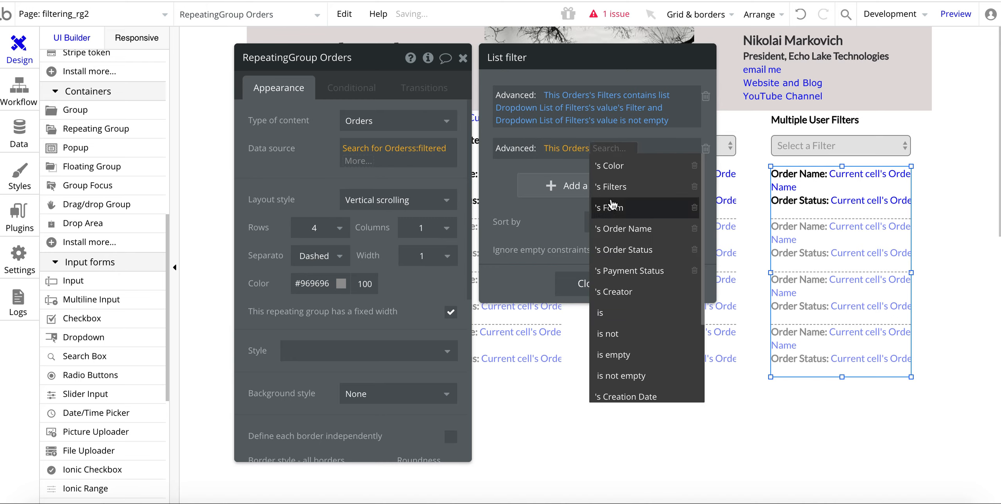
{"action": "left_click", "coordinate": [617, 187]}
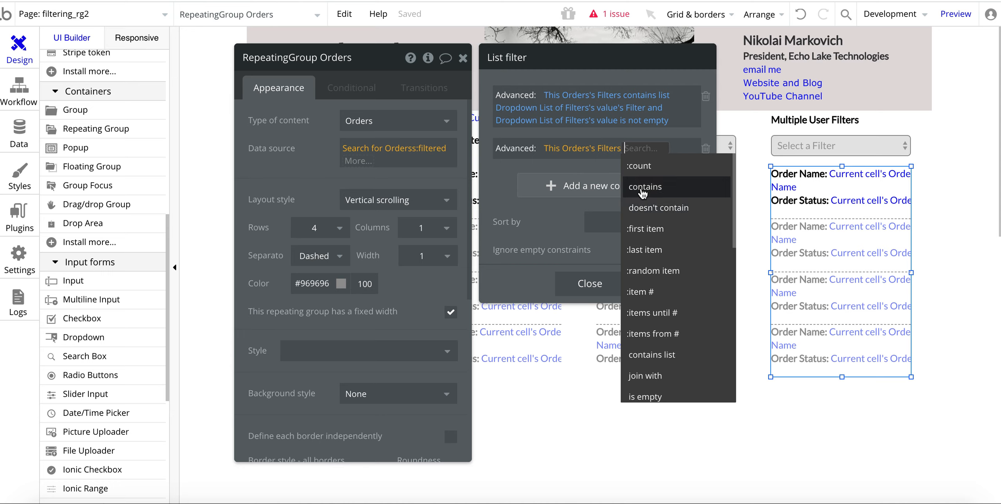
{"action": "left_click", "coordinate": [651, 356]}
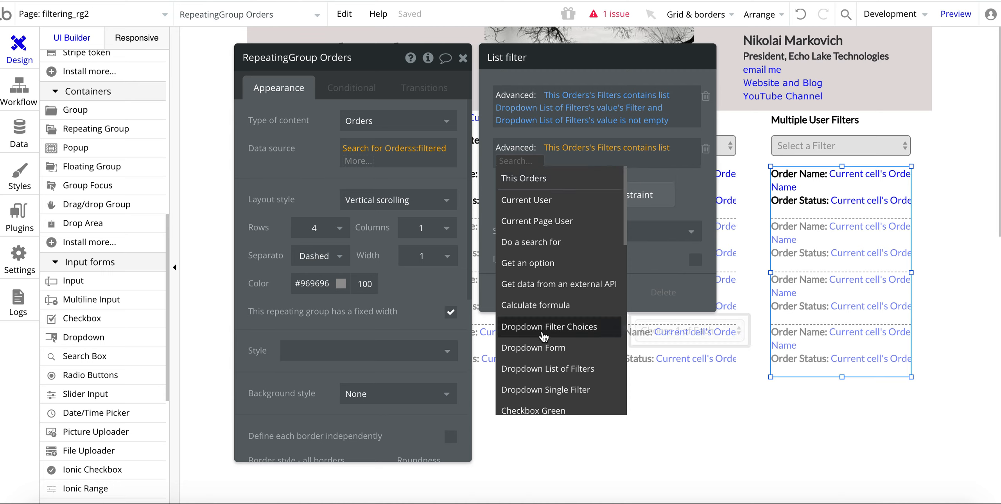
Step: Set the list compared in the second Advanced constraint to Dropdown List of Filters's value's Filter
{"action": "scroll", "coordinate": [544, 333], "scroll_direction": "down", "scroll_amount": 1}
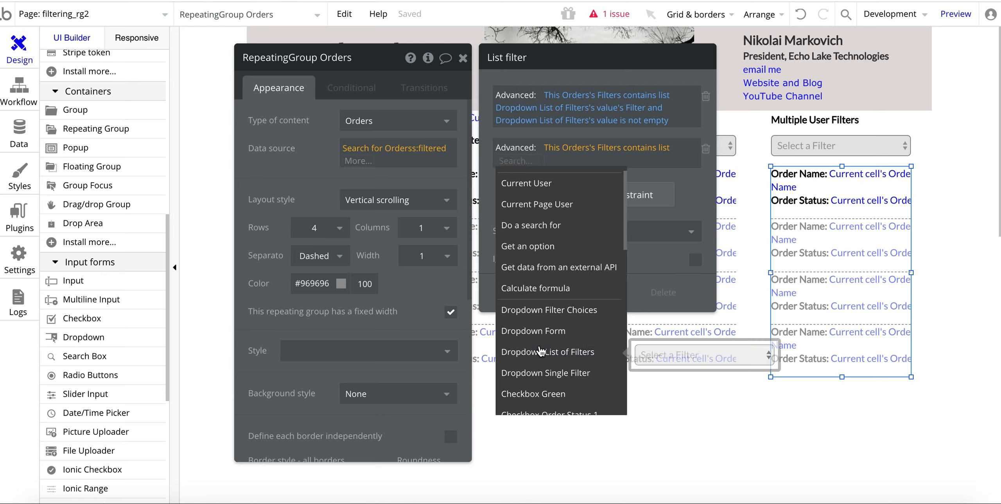
{"action": "left_click", "coordinate": [541, 351]}
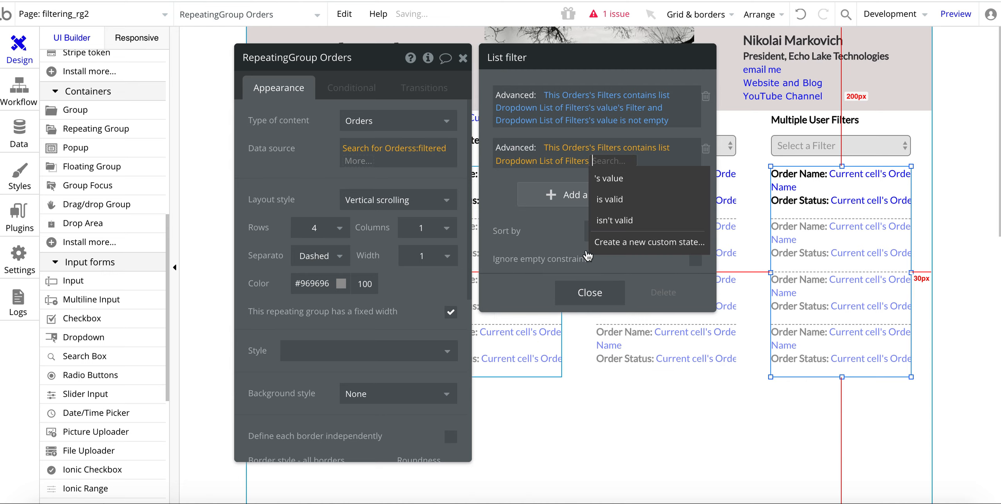
{"action": "left_click", "coordinate": [614, 184]}
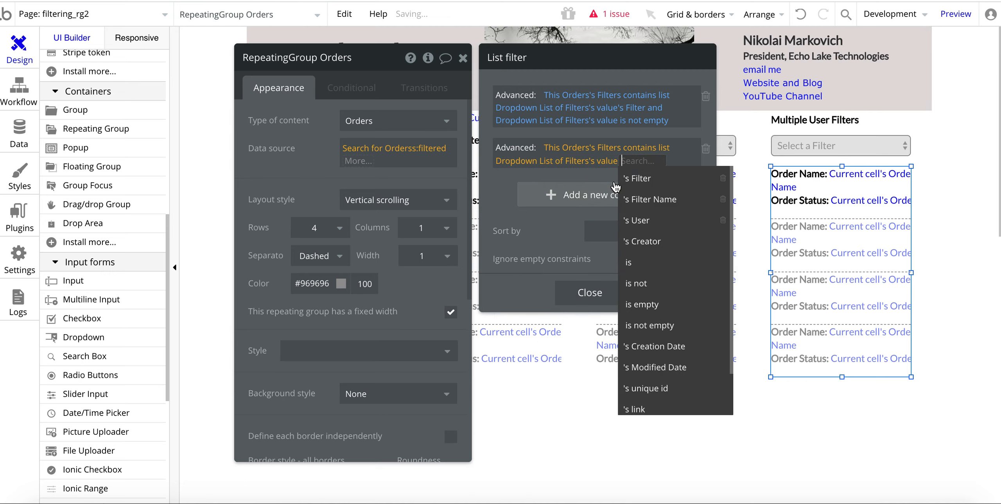
{"action": "left_click", "coordinate": [651, 180]}
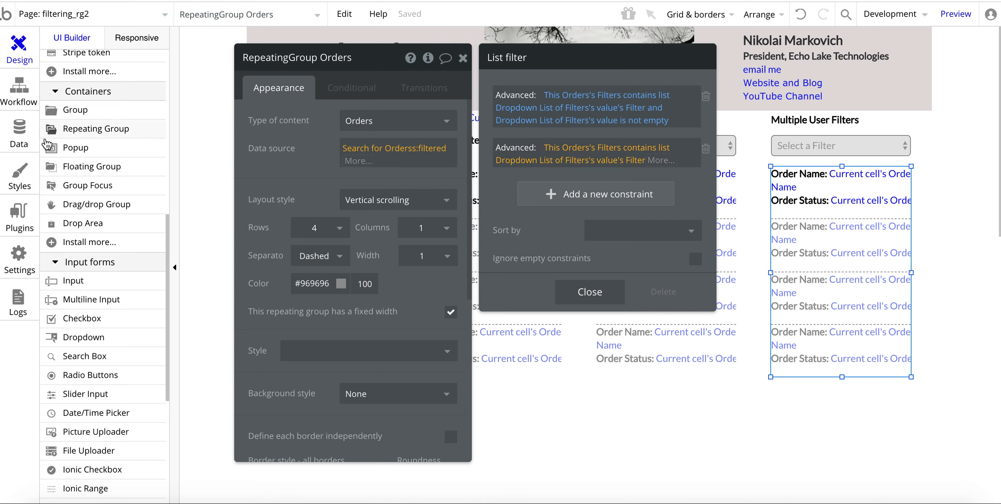
Step: Check the Filter values of the All Filters entries in the app data and return to the Multiple User Filters list filter
{"action": "left_click", "coordinate": [19, 132]}
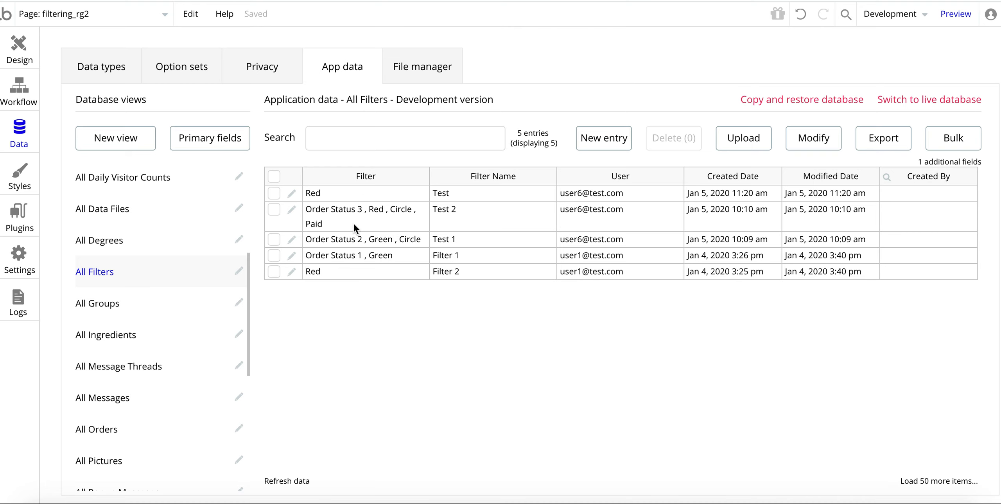
{"action": "left_click", "coordinate": [19, 47]}
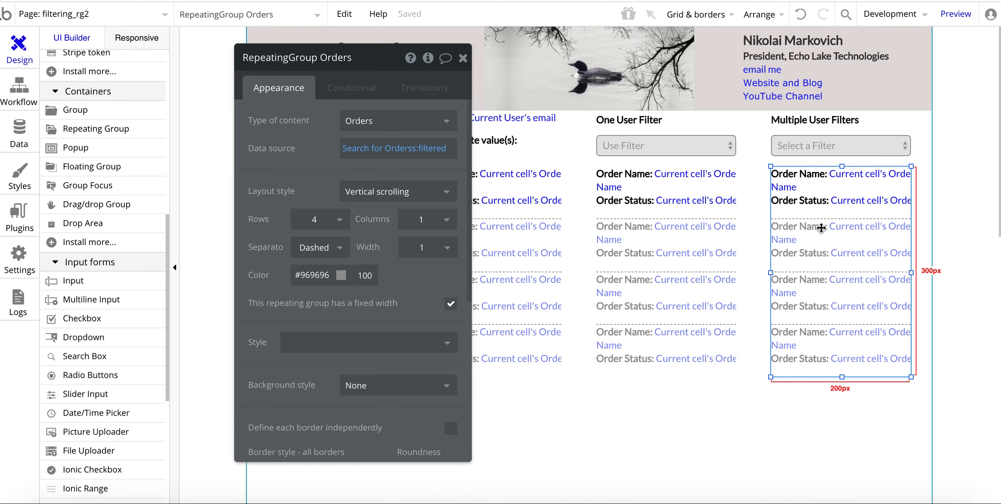
{"action": "left_click", "coordinate": [430, 148]}
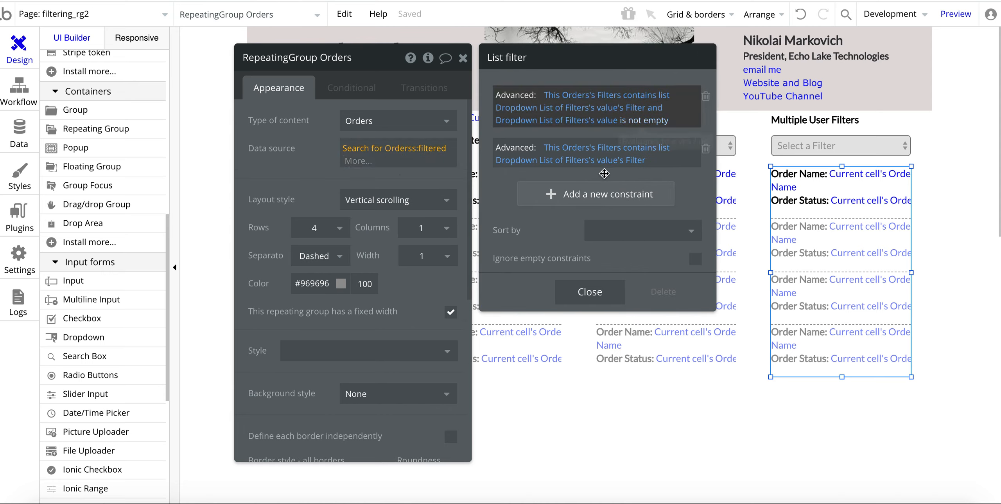
Step: Extend the second Advanced constraint with "and Dropdown List of Filters's value is not empty"
{"action": "left_click", "coordinate": [642, 160]}
{"action": "left_click", "coordinate": [642, 177]}
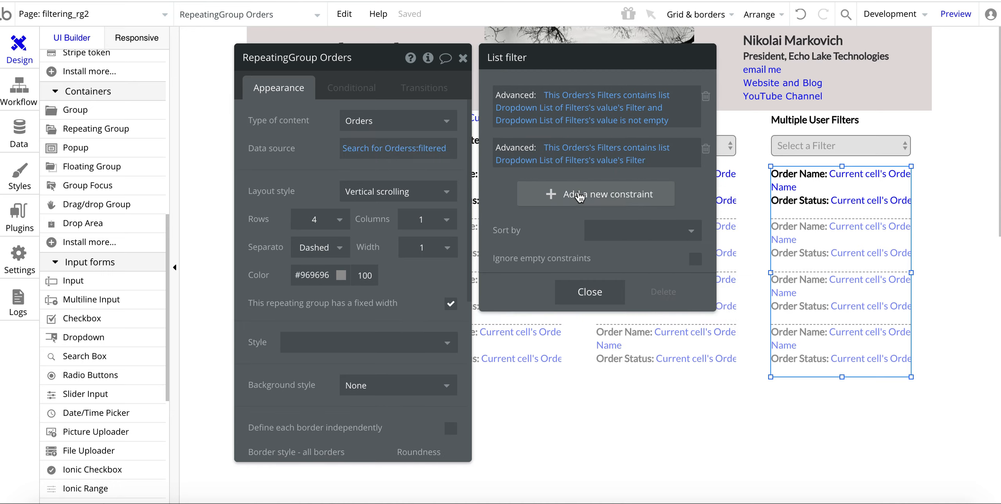
{"action": "left_click", "coordinate": [639, 167]}
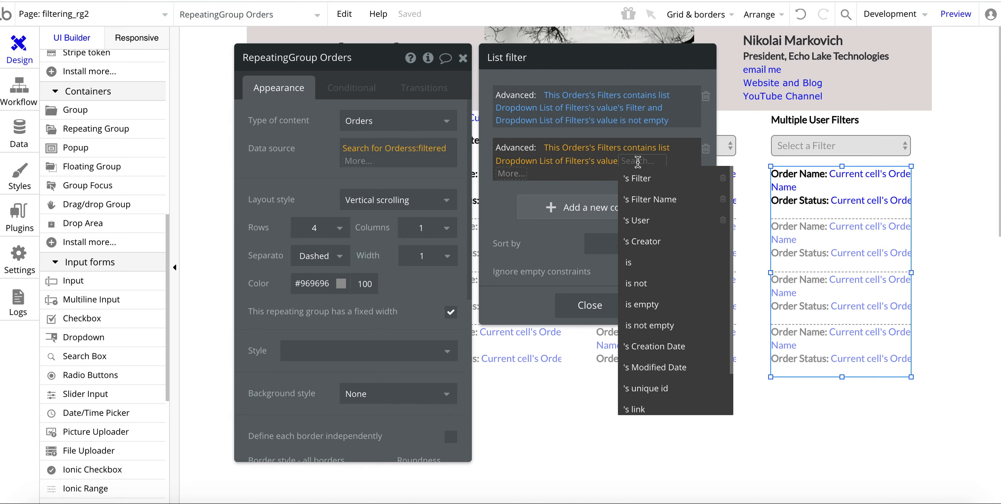
{"action": "left_click", "coordinate": [508, 177]}
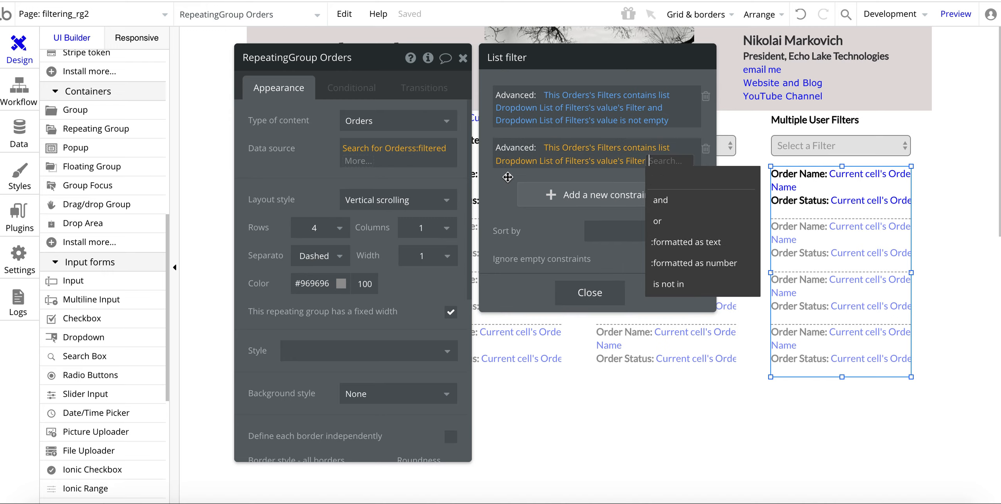
{"action": "left_click", "coordinate": [678, 200]}
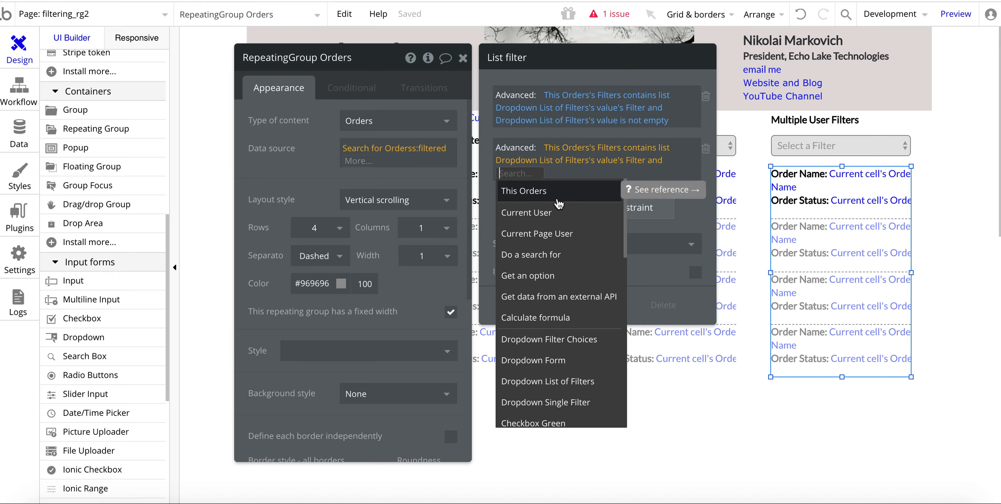
{"action": "scroll", "coordinate": [559, 319], "scroll_direction": "down", "scroll_amount": 1}
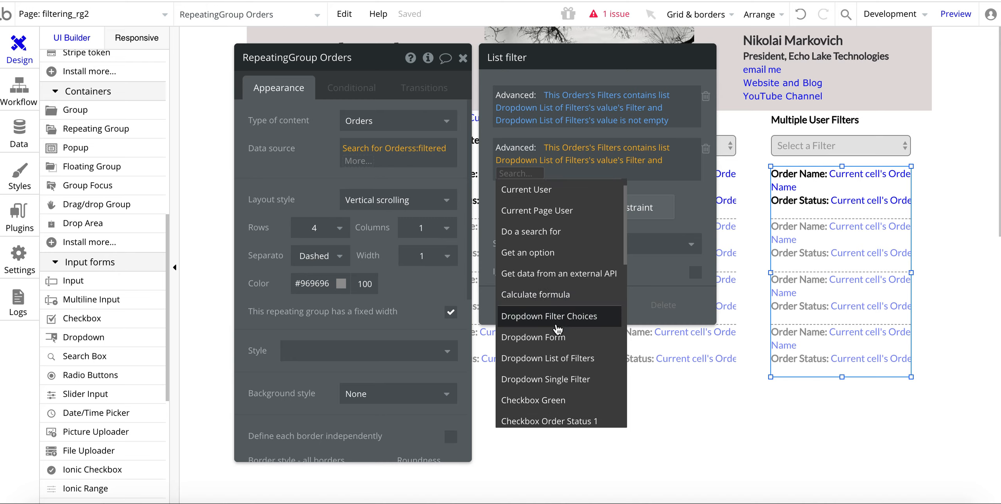
{"action": "left_click", "coordinate": [555, 362]}
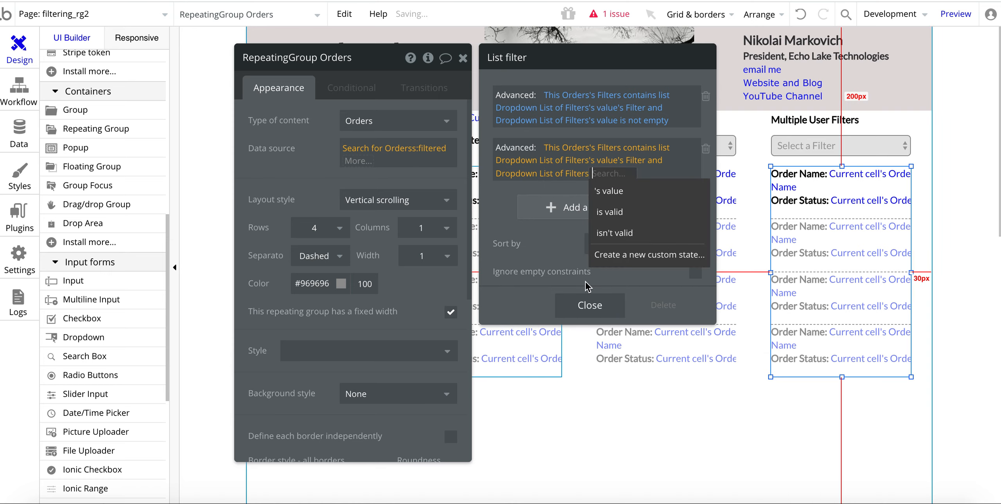
{"action": "left_click", "coordinate": [613, 192]}
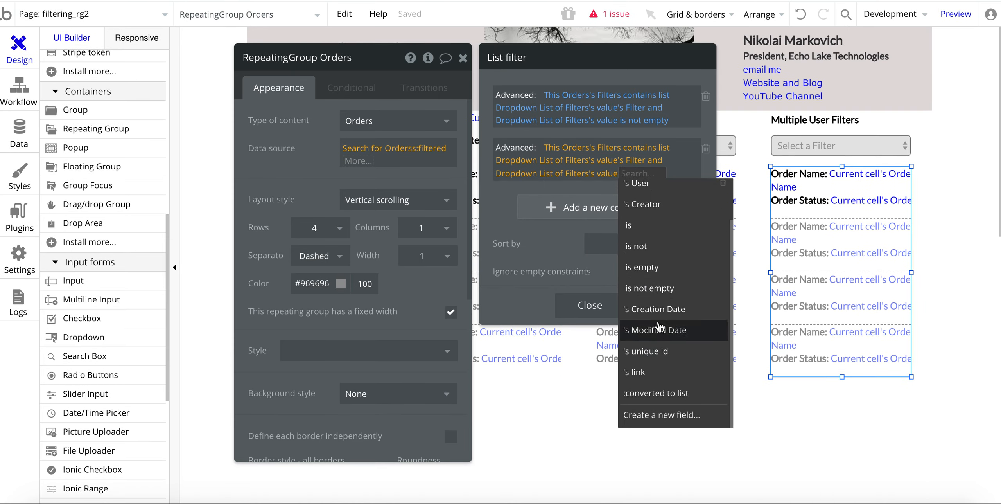
{"action": "left_click", "coordinate": [649, 289]}
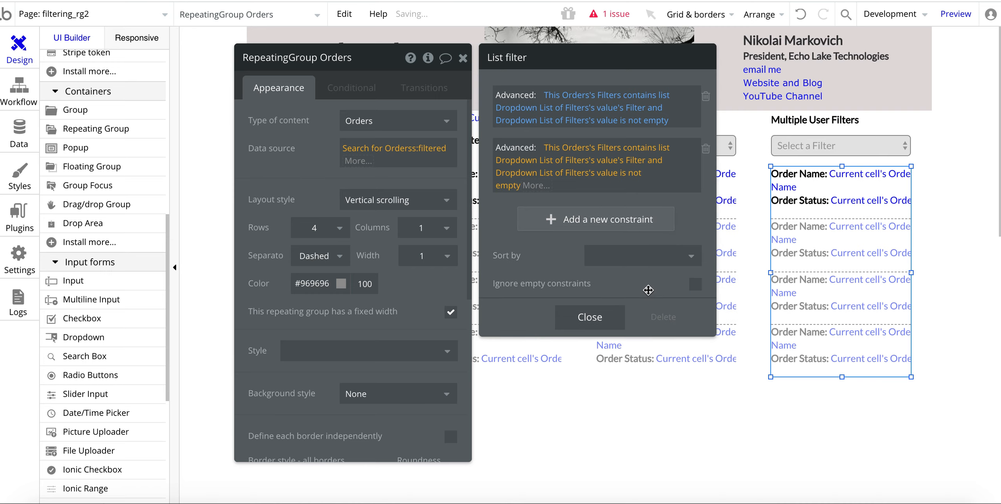
{"action": "left_click", "coordinate": [510, 254]}
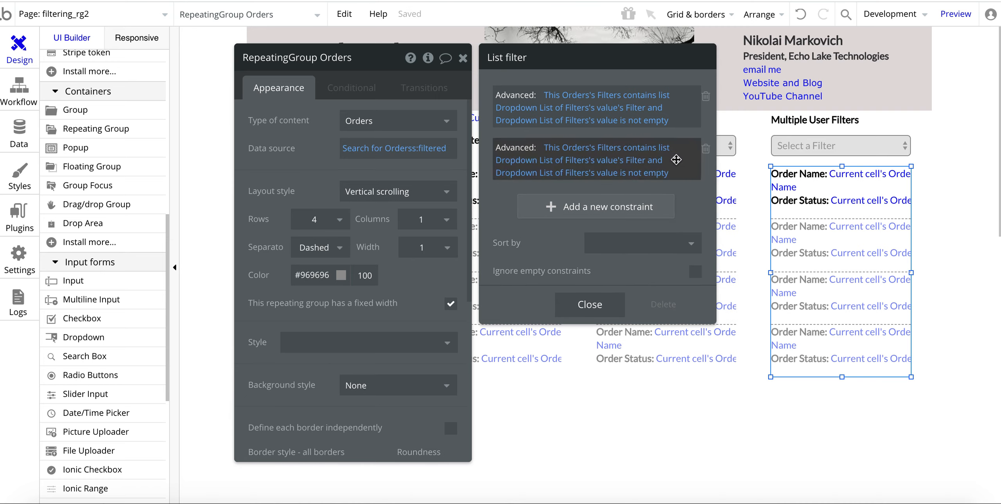
Step: Delete the second Advanced constraint from the Multiple User Filters list filter
{"action": "left_click", "coordinate": [706, 149]}
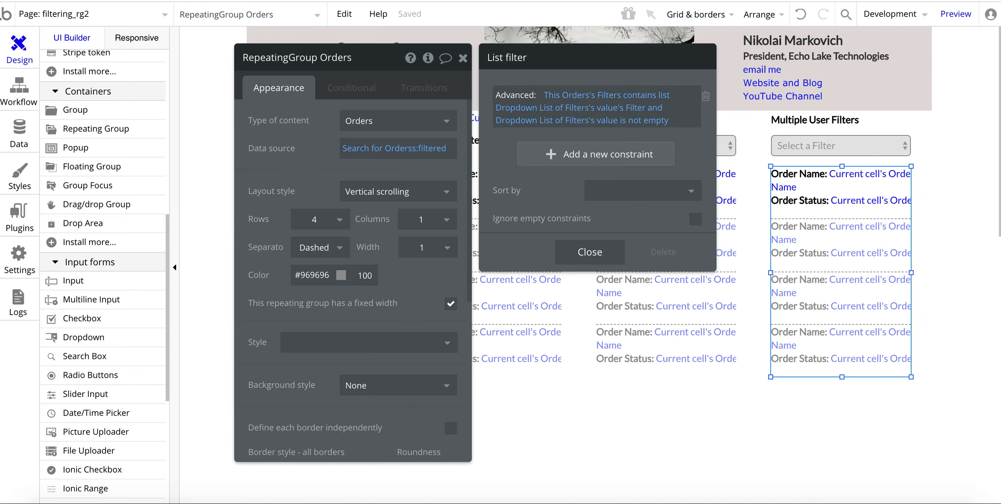
Step: In the page preview, choose Green, Order Status 1 under One User Filter and Filter 1 under Multiple User Filters
{"action": "key", "text": "ctrl+Tab"}
{"action": "left_click", "coordinate": [577, 16]}
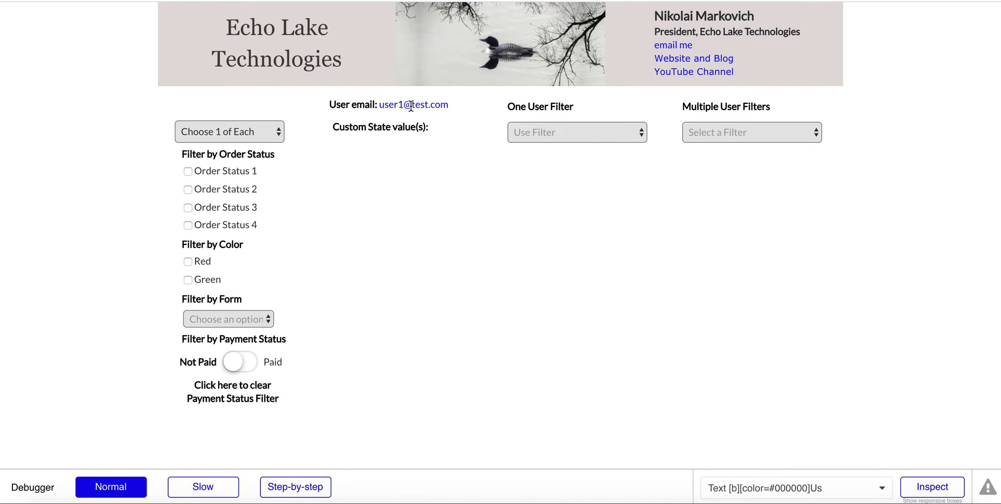
{"action": "left_click", "coordinate": [540, 132]}
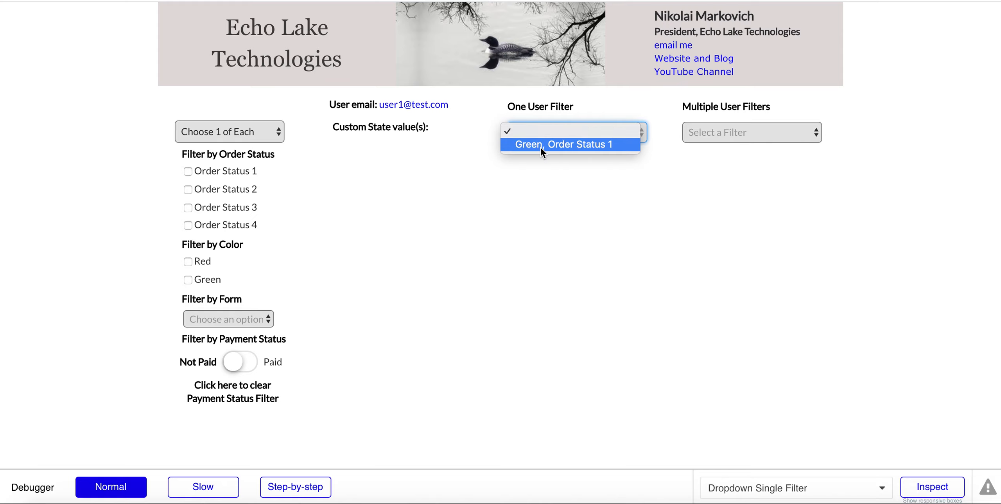
{"action": "left_click", "coordinate": [540, 147]}
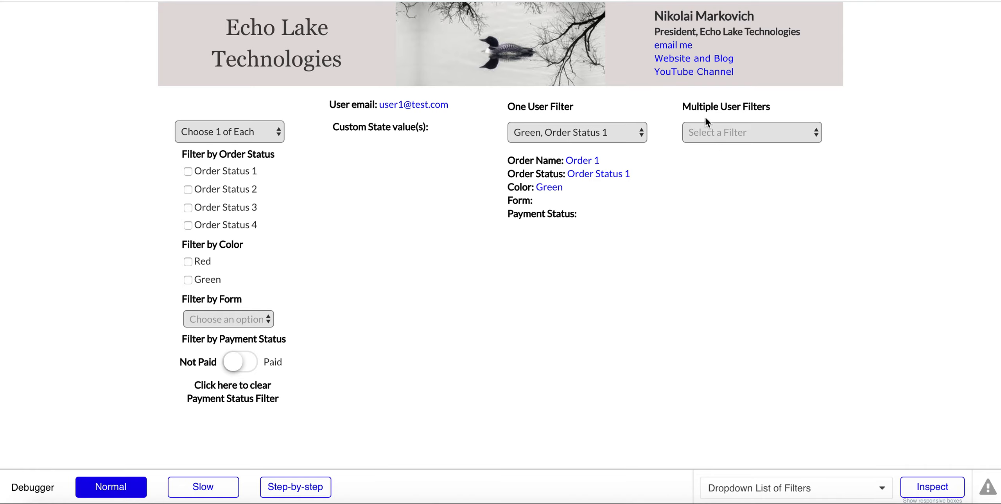
{"action": "left_click", "coordinate": [724, 134]}
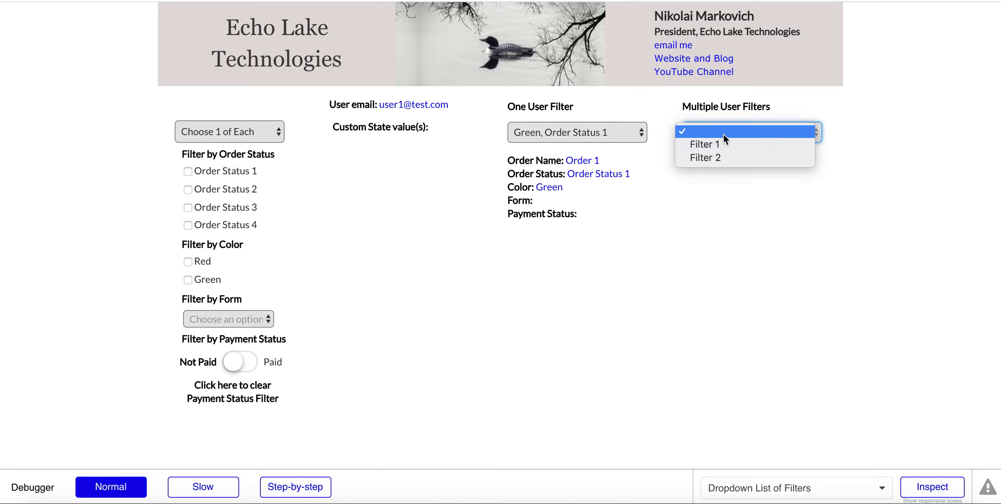
{"action": "left_click", "coordinate": [722, 142]}
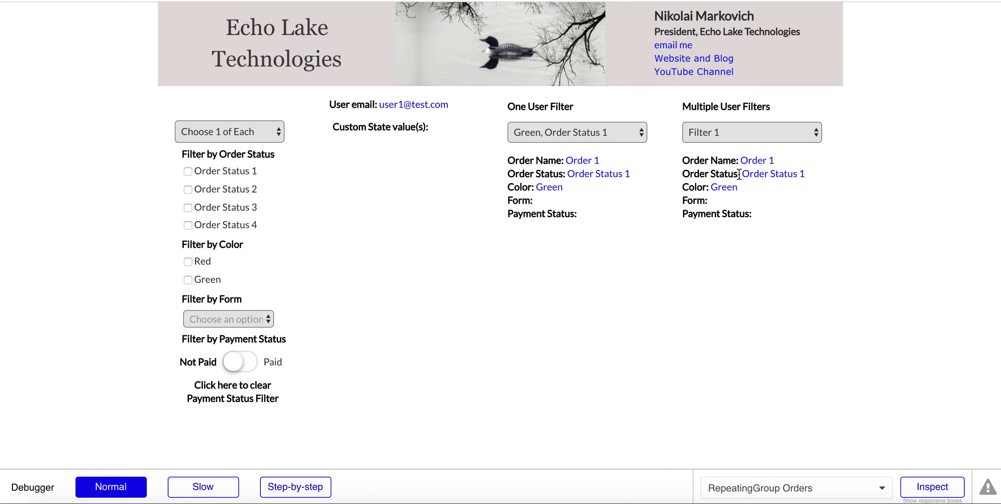
Step: Choose Filter 2 under Multiple User Filters and tick the Order Status 1 and Green checkboxes to filter the orders
{"action": "left_click", "coordinate": [724, 135]}
{"action": "left_click", "coordinate": [722, 146]}
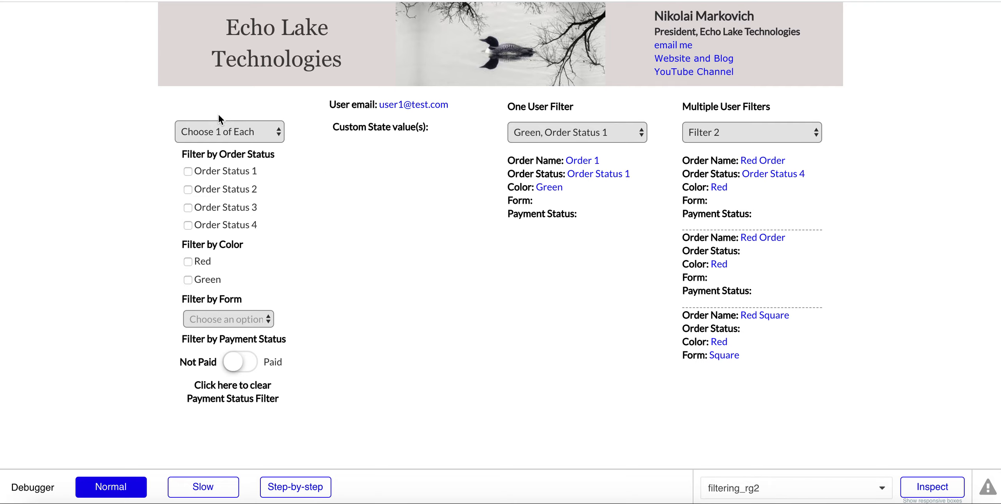
{"action": "left_click", "coordinate": [187, 172]}
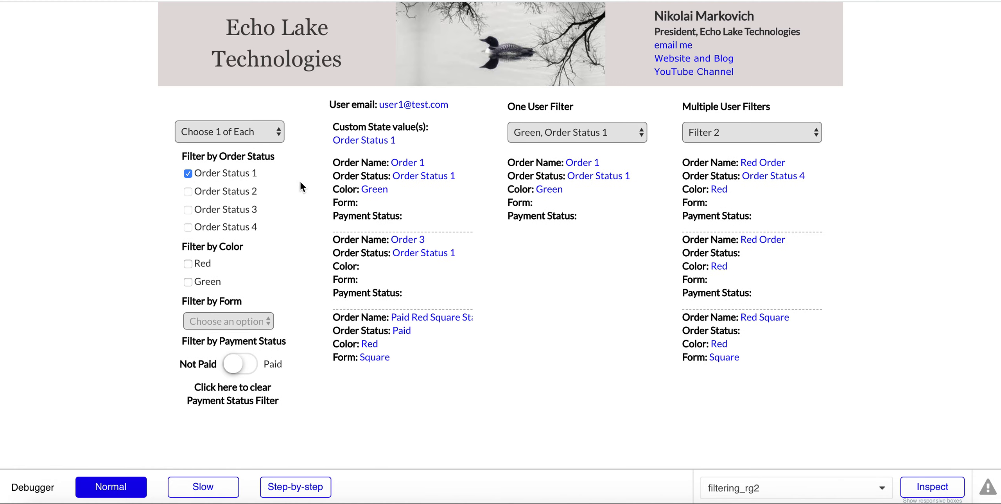
{"action": "left_click", "coordinate": [200, 283]}
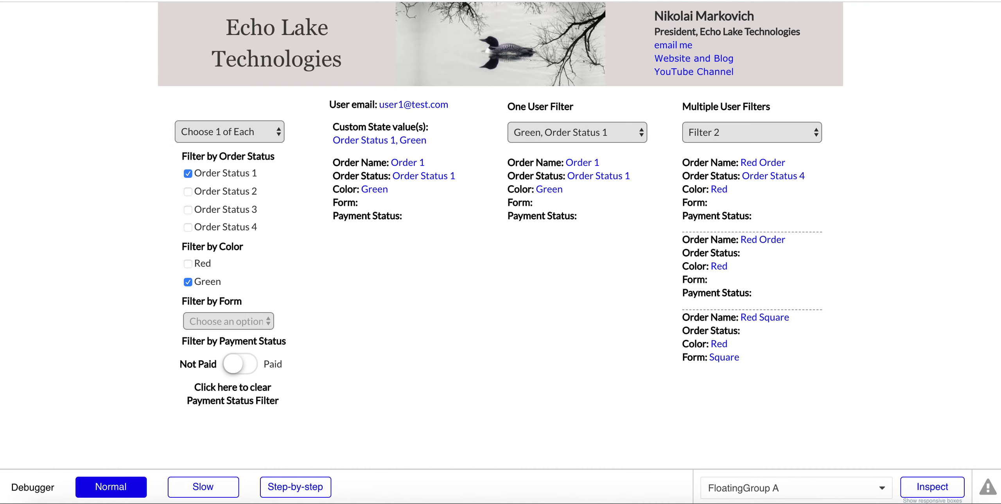
Step: Switch to the Bubble editor's All Users app data and run the page as the second-to-last user in the list
{"action": "key", "text": "ctrl+shift+Tab"}
{"action": "left_click", "coordinate": [17, 136]}
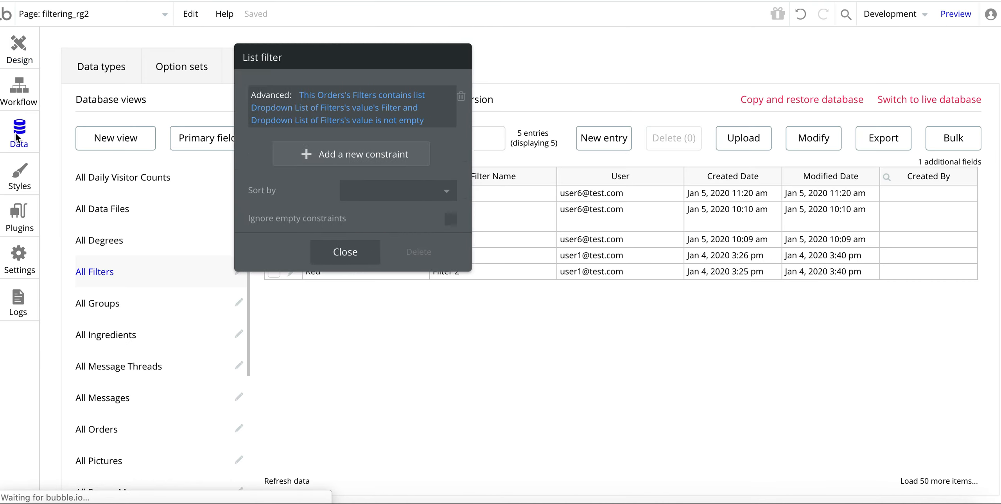
{"action": "scroll", "coordinate": [145, 309], "scroll_direction": "down", "scroll_amount": 8}
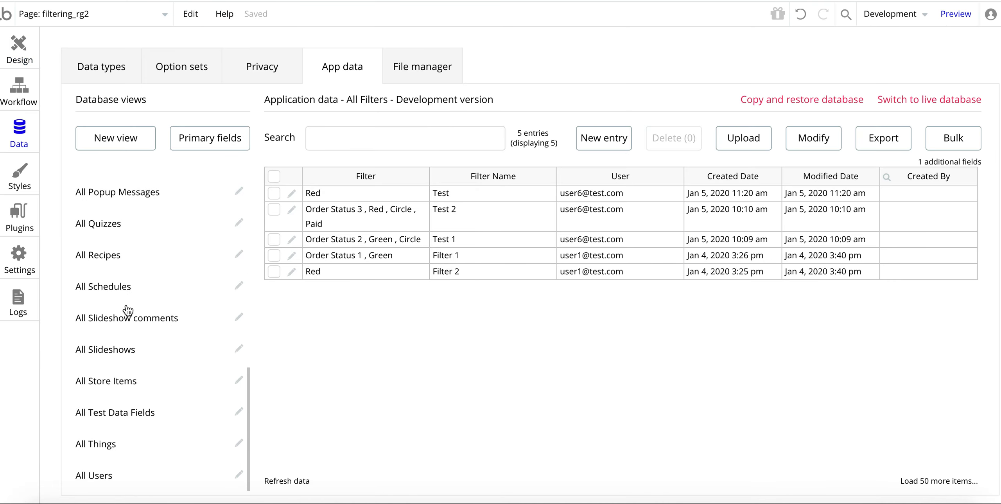
{"action": "left_click", "coordinate": [103, 476]}
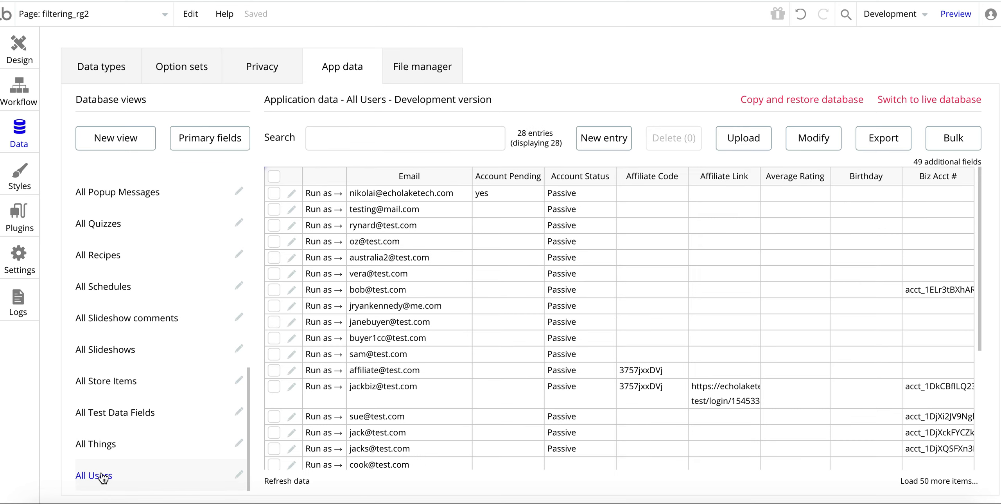
{"action": "scroll", "coordinate": [315, 394], "scroll_direction": "down", "scroll_amount": 5}
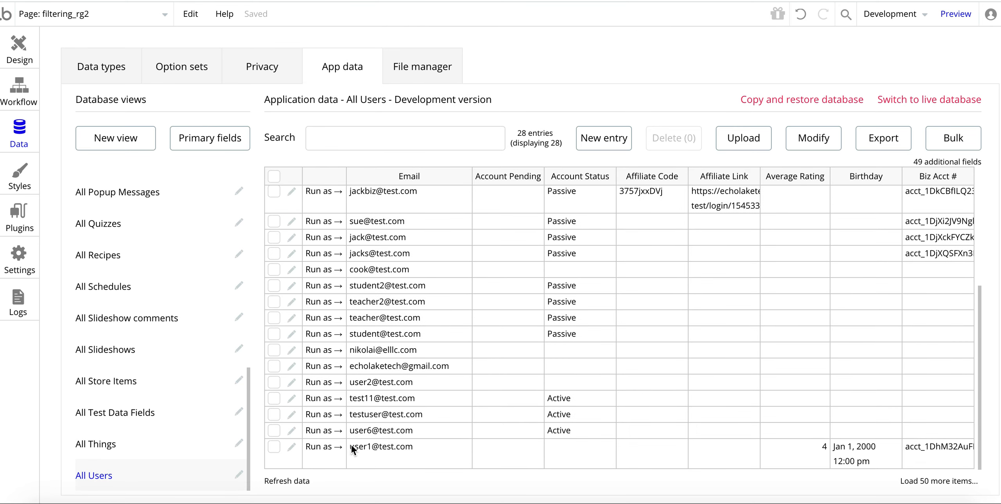
{"action": "left_click", "coordinate": [319, 431]}
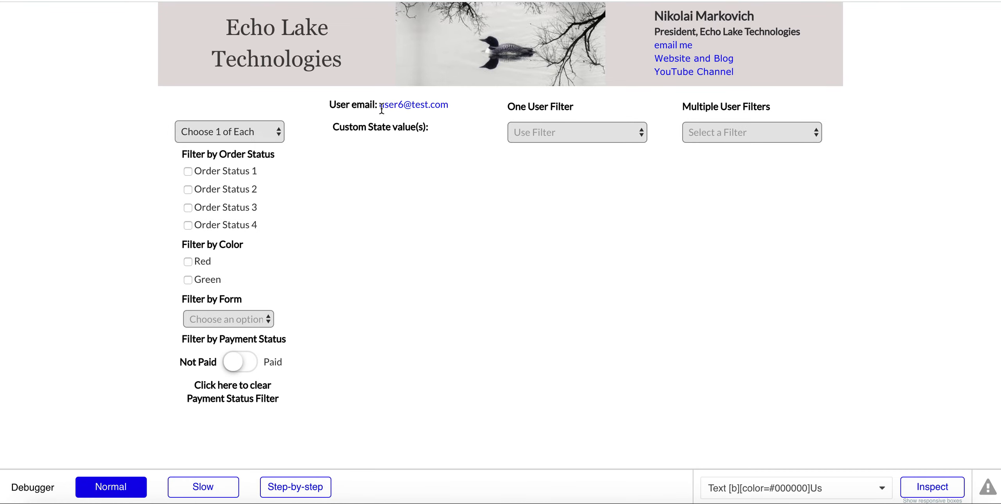
Step: Choose Order Status 3, Red, Circle, Paid under One User Filter and Test under Multiple User Filters
{"action": "left_click", "coordinate": [529, 134]}
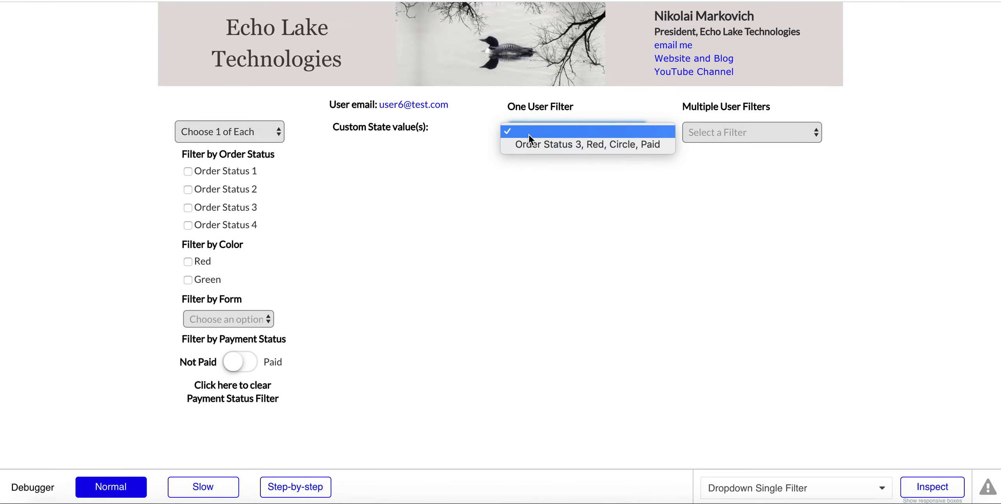
{"action": "left_click", "coordinate": [533, 149]}
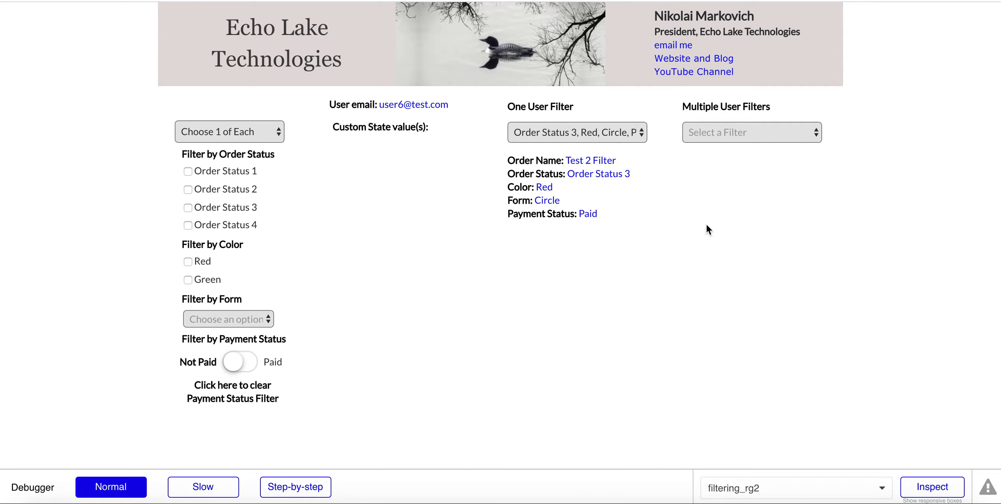
{"action": "left_click", "coordinate": [744, 132]}
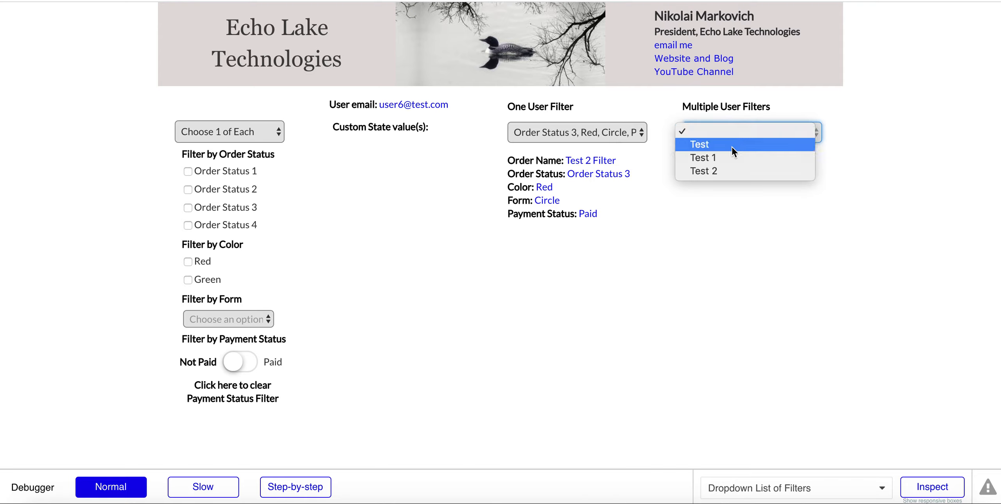
{"action": "left_click", "coordinate": [732, 146]}
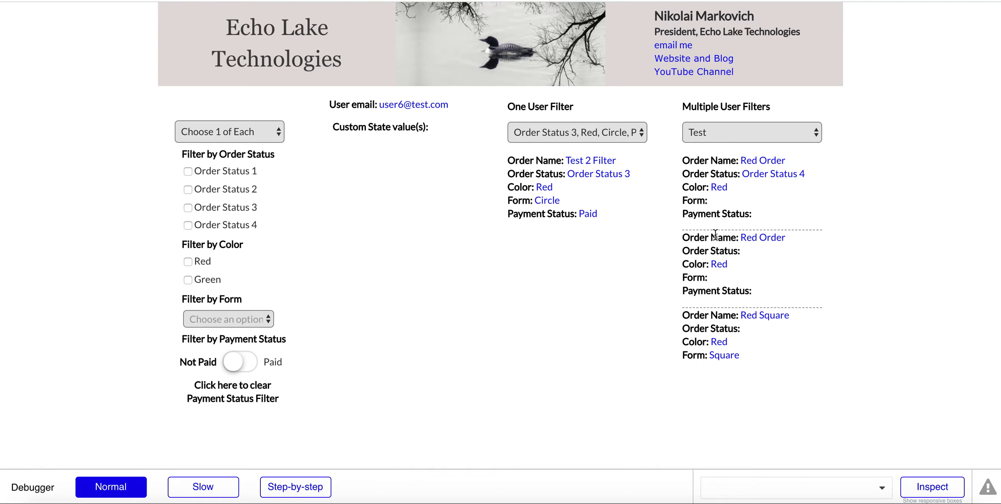
Step: Test the Multiple User Filters dropdown with Test 1 and Test 2
{"action": "left_click", "coordinate": [725, 135]}
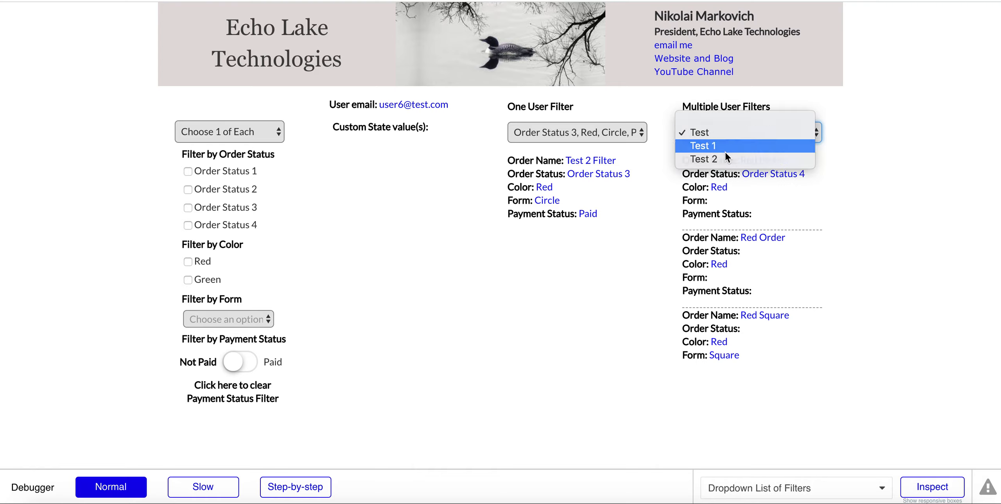
{"action": "left_click", "coordinate": [725, 152]}
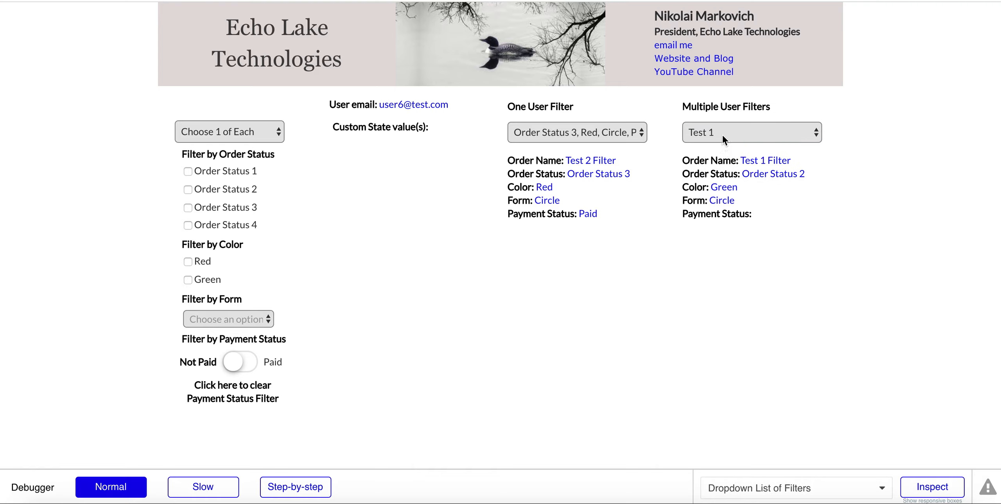
{"action": "left_click", "coordinate": [723, 134]}
{"action": "left_click", "coordinate": [721, 144]}
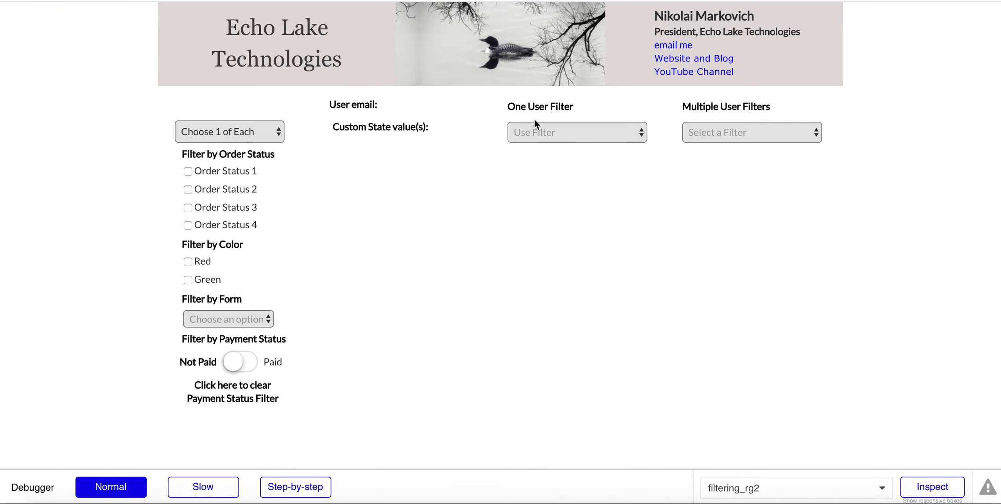
Step: Check the options of the One User Filter and Multiple User Filters dropdowns on the page with no user logged in
{"action": "left_click", "coordinate": [544, 133]}
{"action": "left_click", "coordinate": [541, 139]}
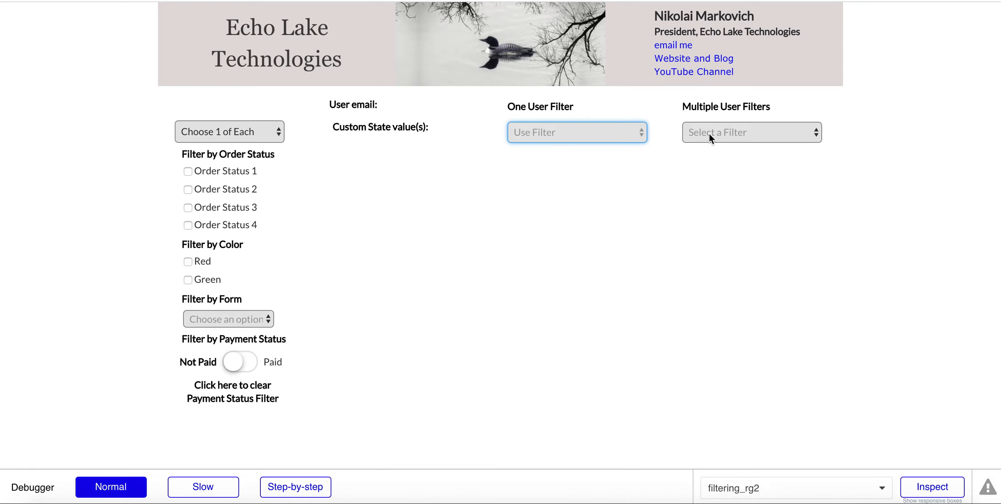
{"action": "left_click", "coordinate": [720, 133]}
{"action": "left_click", "coordinate": [721, 166]}
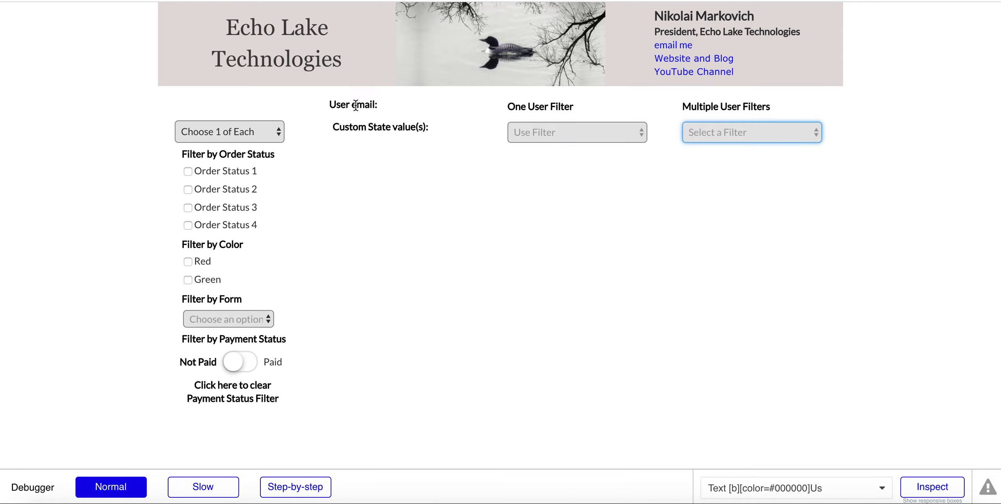
{"action": "left_click", "coordinate": [539, 139]}
{"action": "left_click", "coordinate": [551, 181]}
{"action": "left_click", "coordinate": [702, 141]}
{"action": "left_click", "coordinate": [701, 174]}
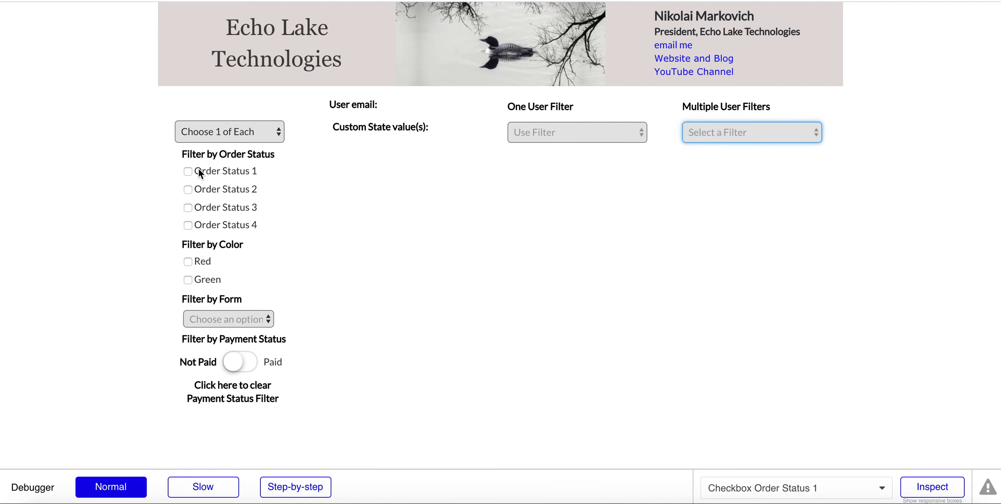
Step: Filter the orders by Order Status 1, the color Red and the form Square
{"action": "left_click", "coordinate": [188, 171]}
{"action": "left_click", "coordinate": [188, 264]}
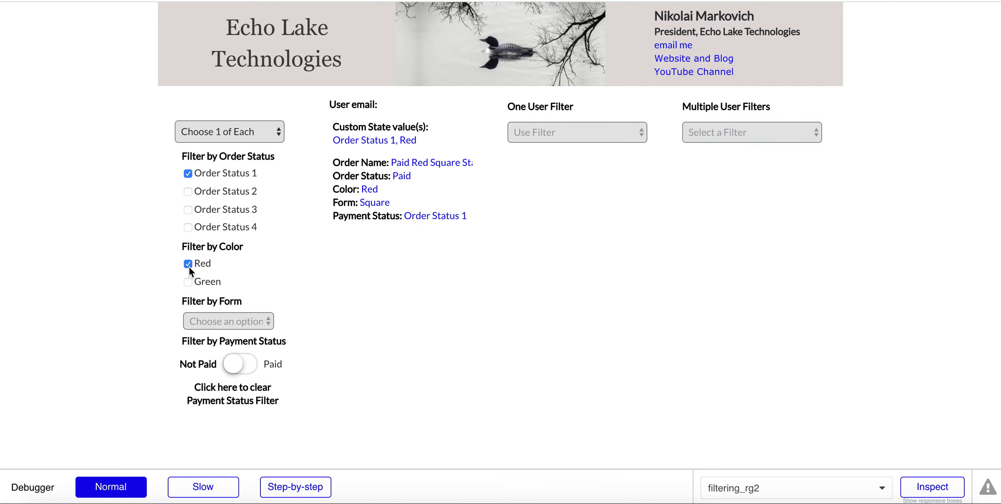
{"action": "left_click", "coordinate": [205, 321]}
{"action": "left_click", "coordinate": [204, 333]}
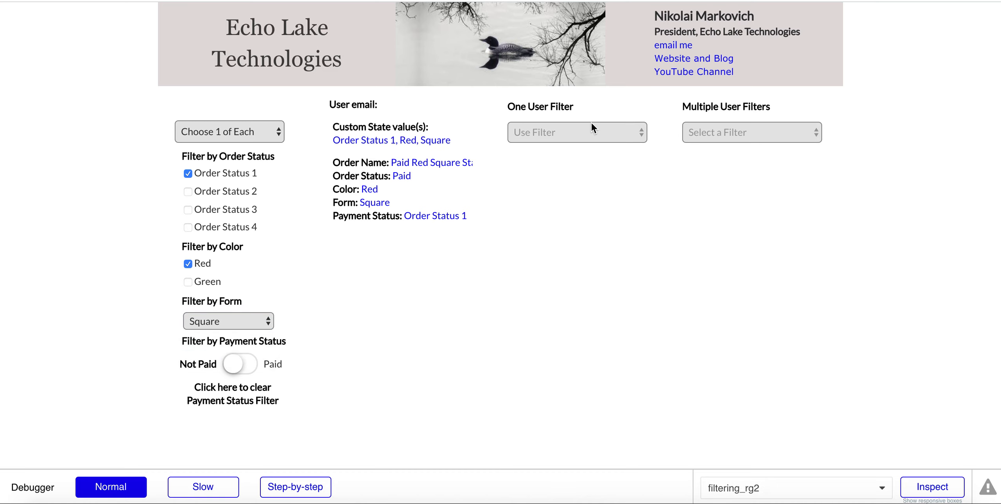
Step: Run the page as the last user in All Users, choosing Green, Order Status 1 under One User Filter and Filter 1 under Multiple User Filters
{"action": "left_click", "coordinate": [739, 0]}
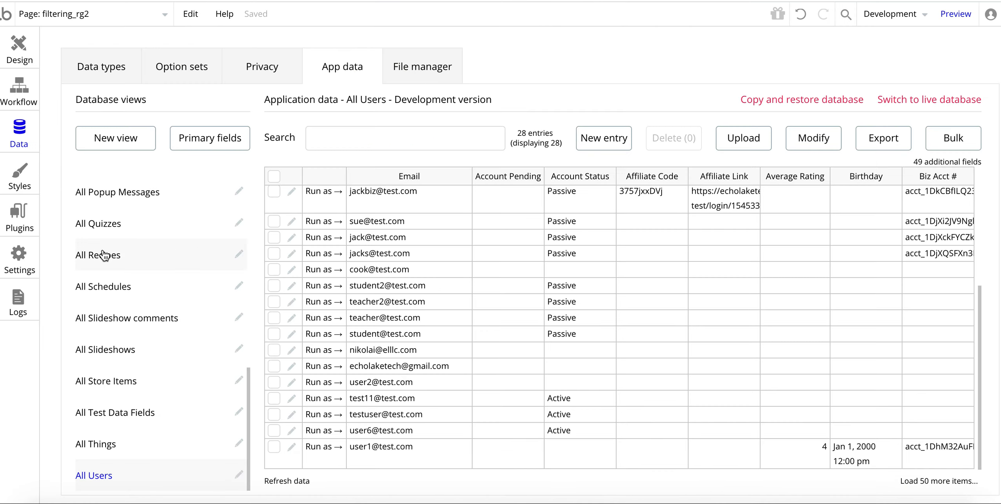
{"action": "left_click", "coordinate": [318, 446]}
{"action": "left_click", "coordinate": [554, 141]}
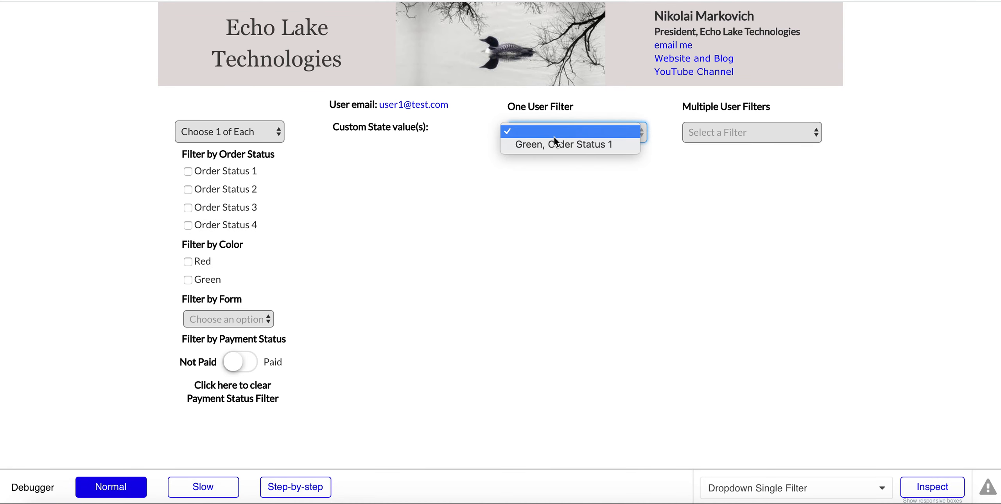
{"action": "left_click", "coordinate": [555, 142]}
{"action": "left_click", "coordinate": [727, 135]}
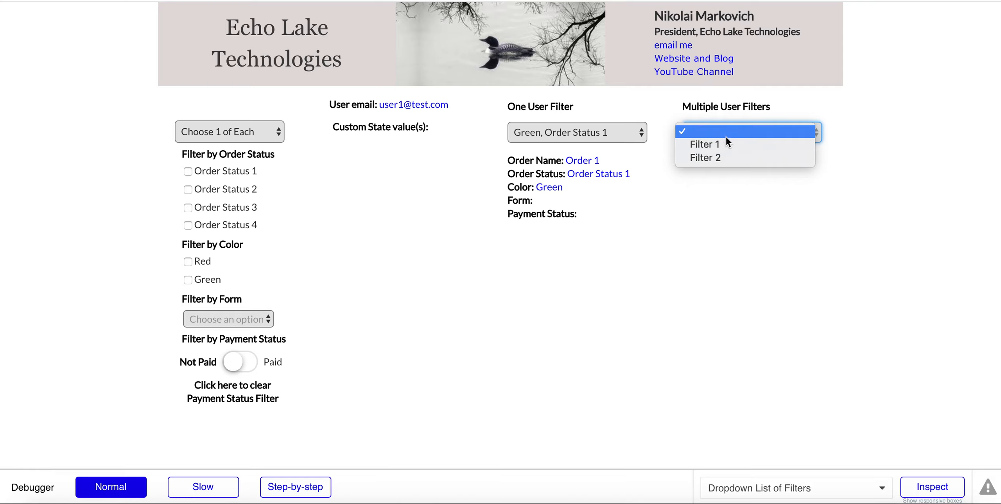
{"action": "left_click", "coordinate": [724, 139]}
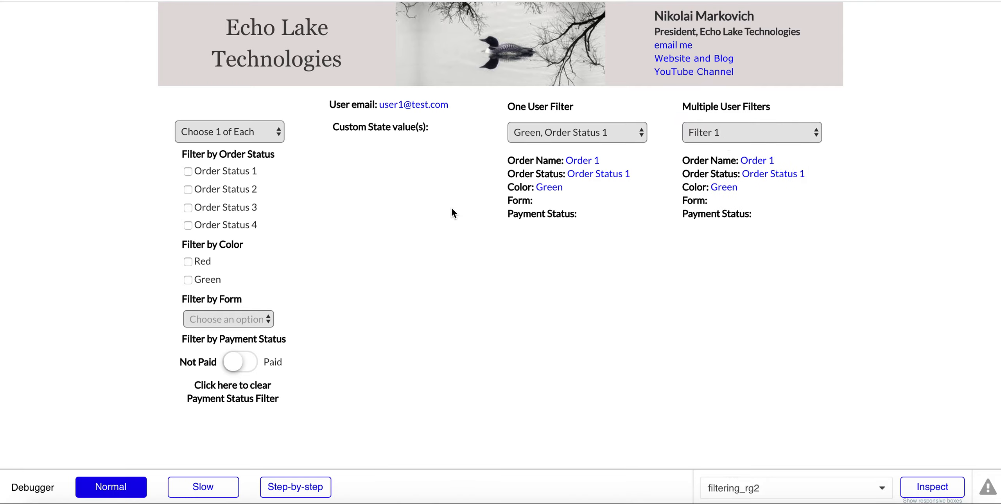